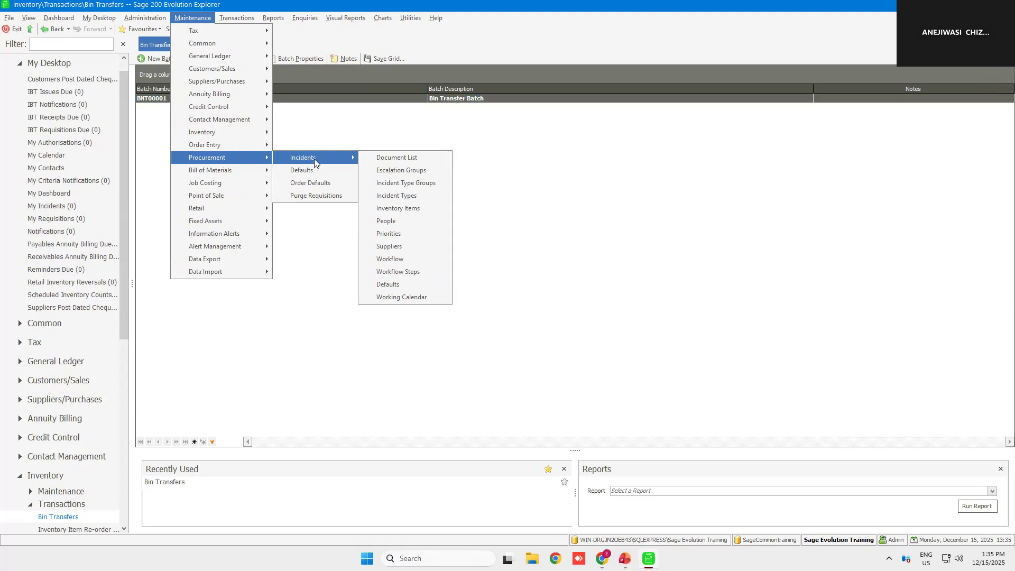
Review the Incidents and Documents sections of the procurement incident defaults, leaving the settings unchanged.
{"action": "left_click", "coordinate": [391, 285]}
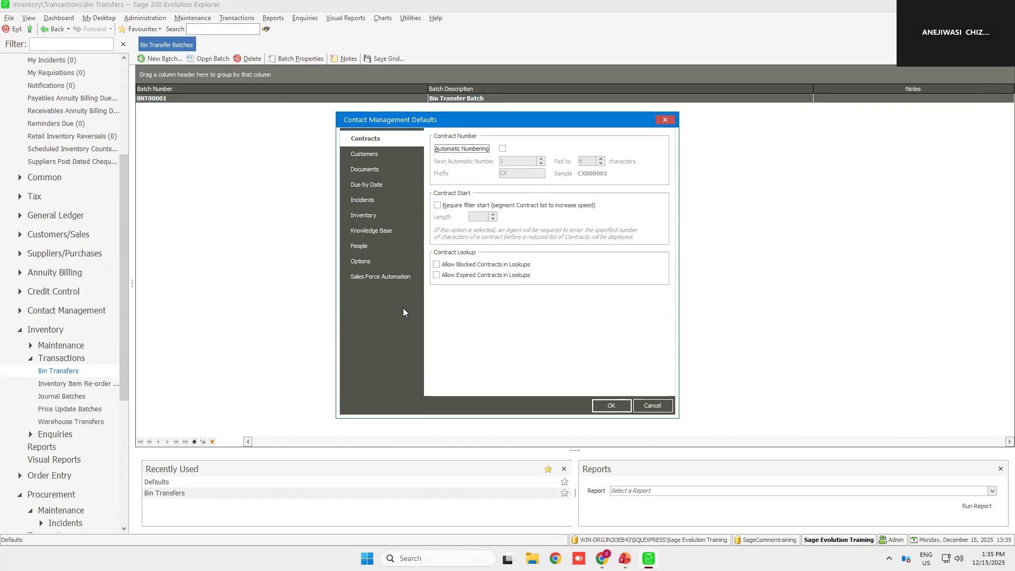
{"action": "left_click", "coordinate": [364, 200]}
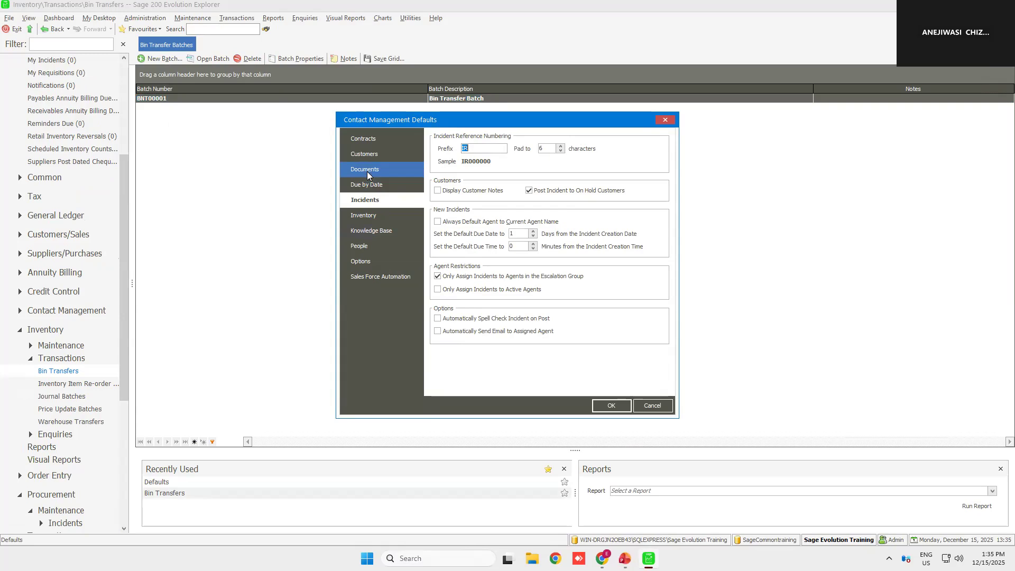
{"action": "left_click", "coordinate": [368, 170]}
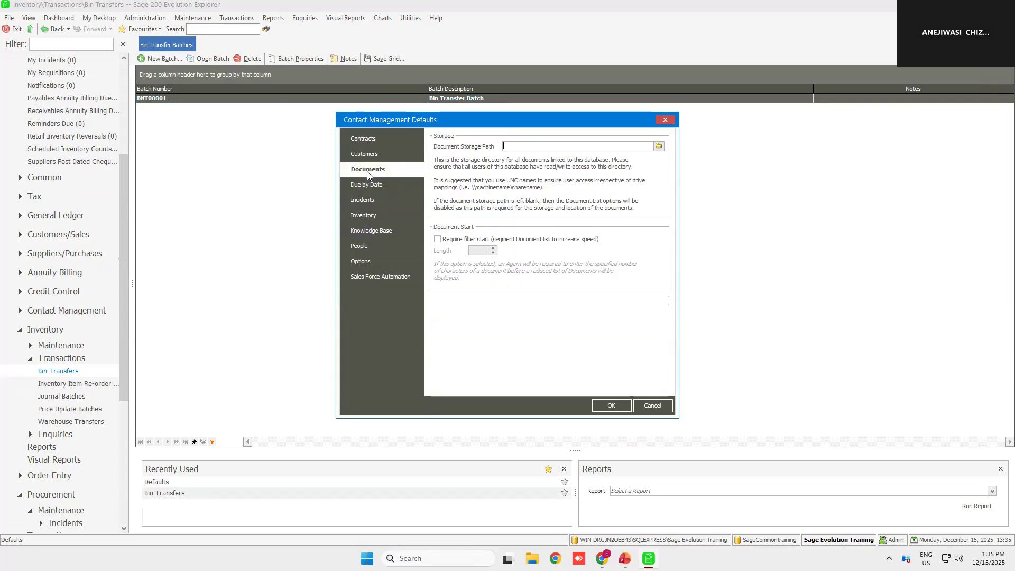
{"action": "left_click", "coordinate": [651, 406]}
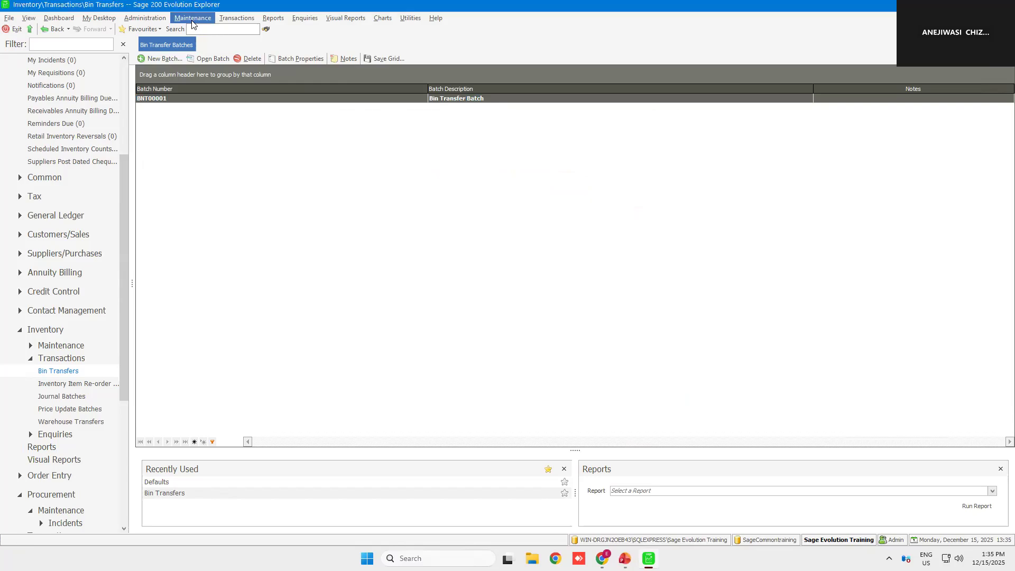
Start a new procurement incident type group and name it Procurement Incidents.
{"action": "left_click", "coordinate": [192, 21]}
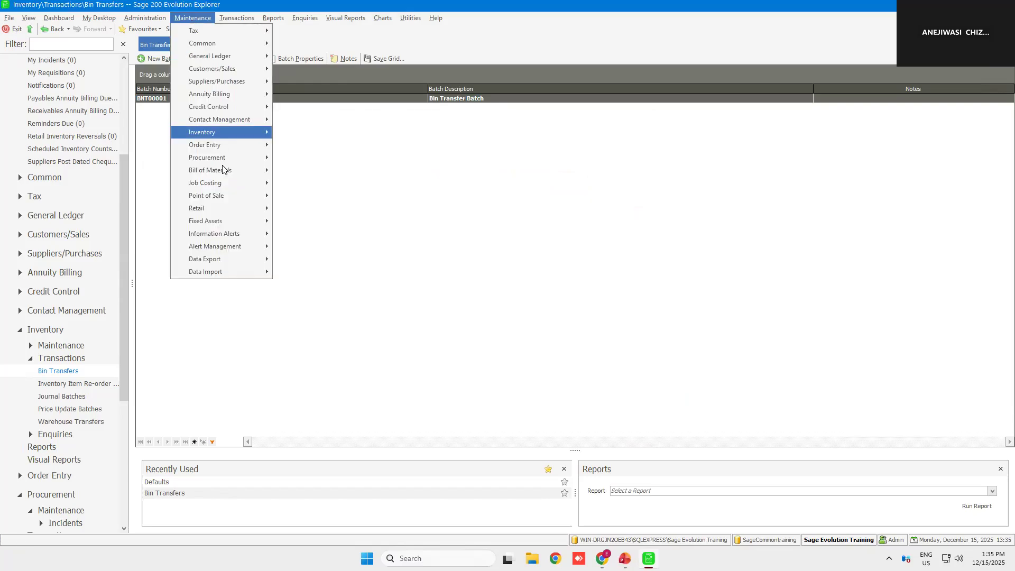
{"action": "mouse_move", "coordinate": [225, 159]}
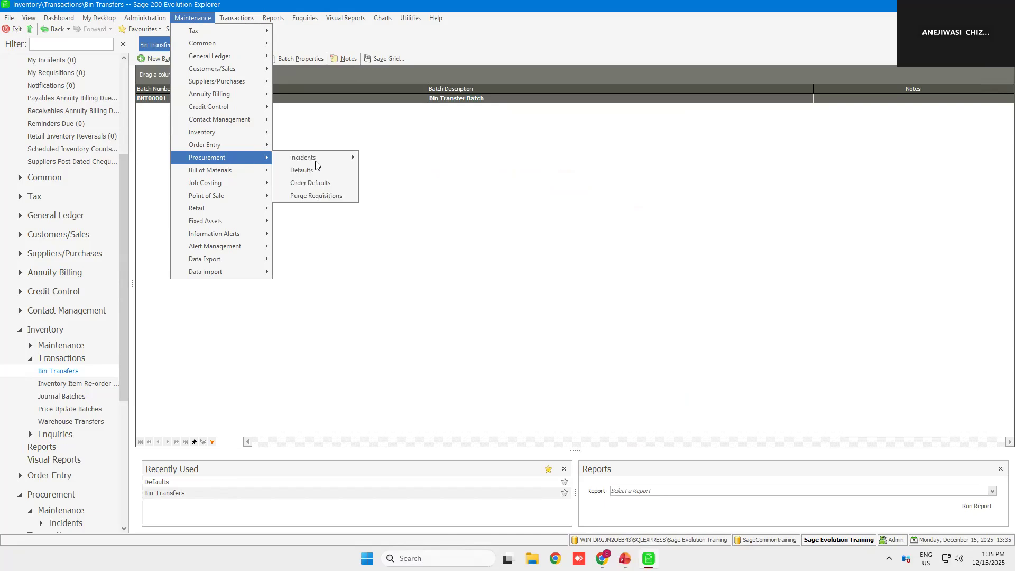
{"action": "mouse_move", "coordinate": [318, 164]}
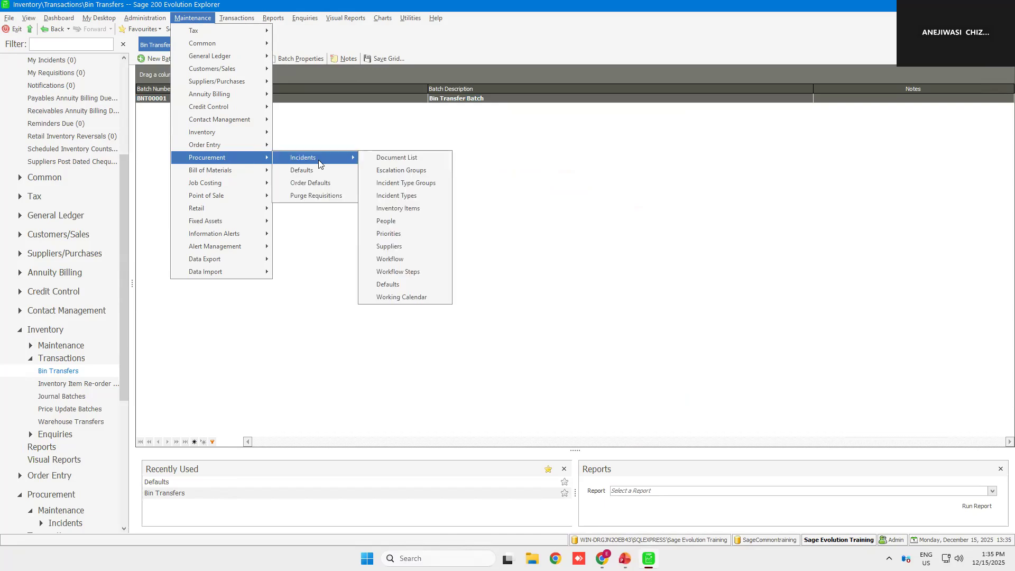
{"action": "left_click", "coordinate": [402, 185]}
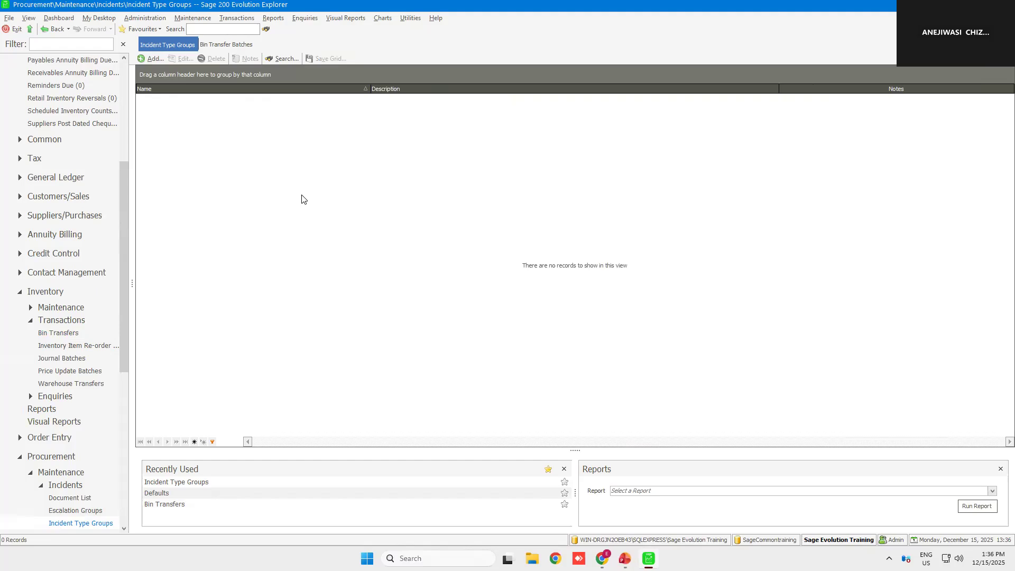
{"action": "left_click", "coordinate": [155, 59]}
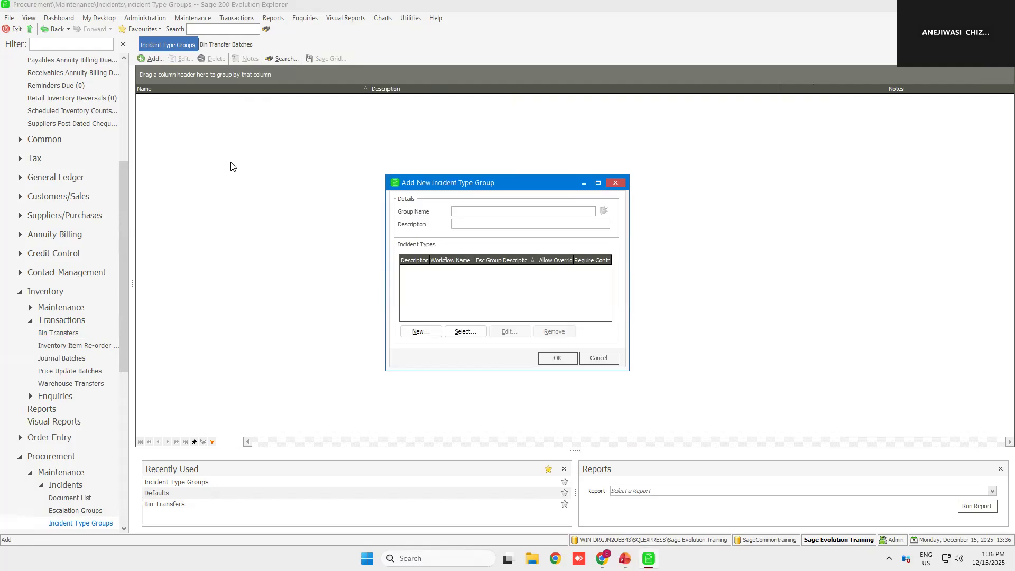
{"action": "type", "text": "Procurement Ince"}
{"action": "key", "text": "BackSpace"}
{"action": "type", "text": "idents"}
Copy the group name into the description as Procurement Incidents and save the incident type group.
{"action": "key", "text": "shift+Left"}
{"action": "key", "text": "shift+Left"}
{"action": "key", "text": "shift+Left"}
{"action": "key", "text": "shift+Left"}
{"action": "key", "text": "shift+Left"}
{"action": "key", "text": "shift+Left"}
{"action": "key", "text": "shift+Left"}
{"action": "key", "text": "shift+Left"}
{"action": "key", "text": "shift+Home"}
{"action": "key", "text": "ctrl+c"}
{"action": "left_click", "coordinate": [468, 227]}
{"action": "key", "text": "ctrl+v"}
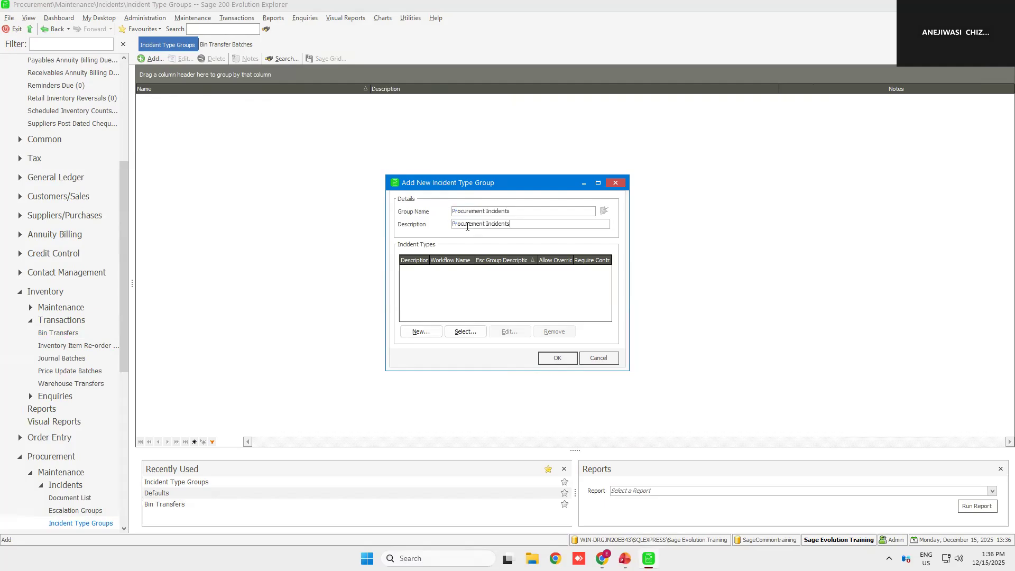
{"action": "left_click", "coordinate": [561, 358]}
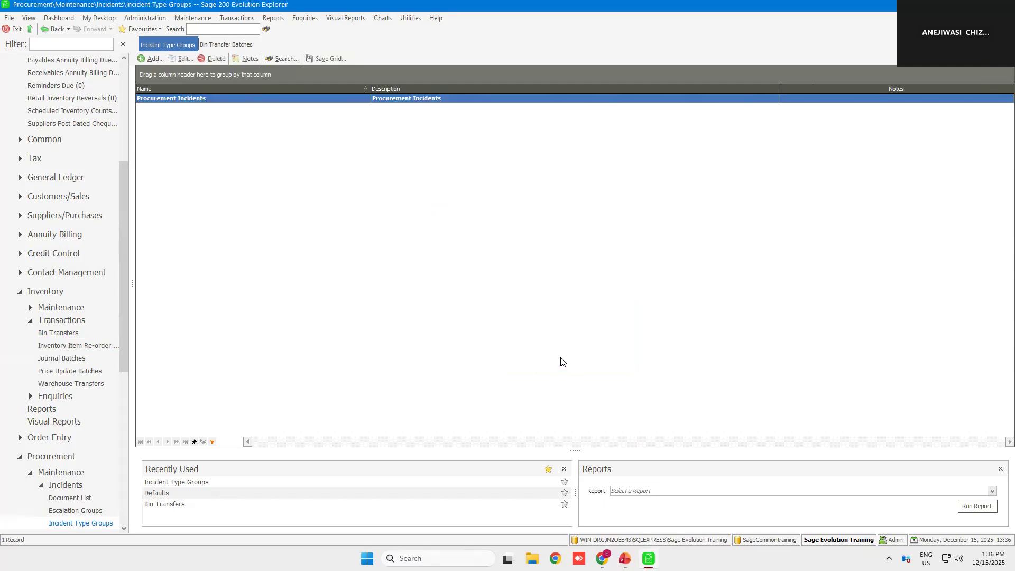
{"action": "left_click", "coordinate": [151, 59]}
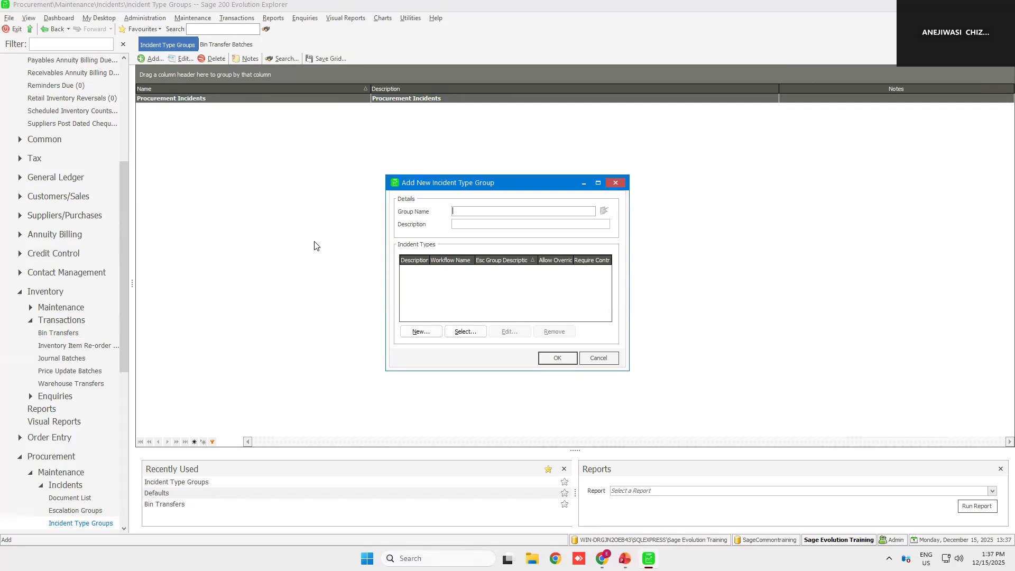
{"action": "left_click", "coordinate": [594, 360]}
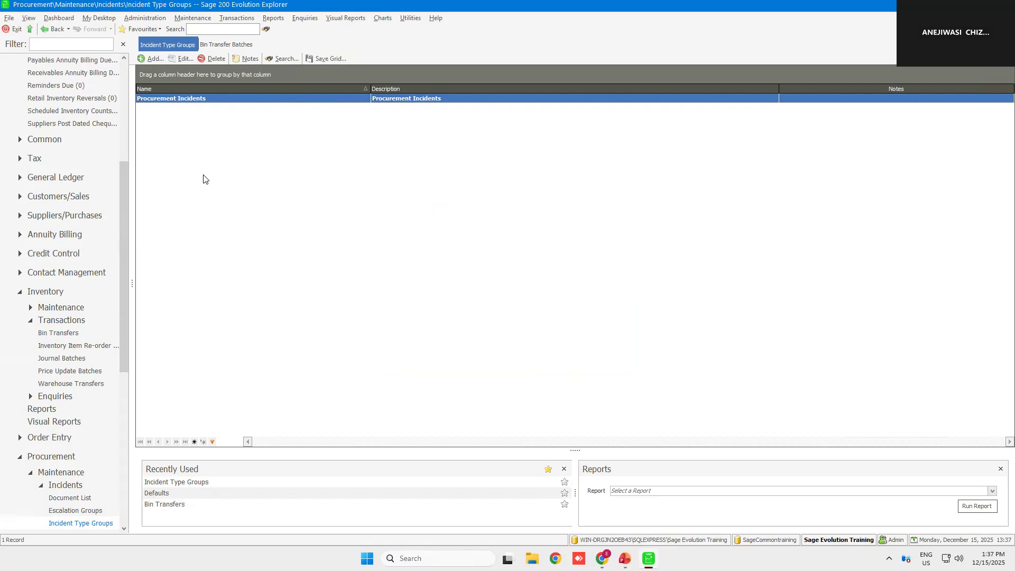
Start a new procurement incident type with the description Purchase of Laptop for MD.
{"action": "left_click", "coordinate": [205, 20]}
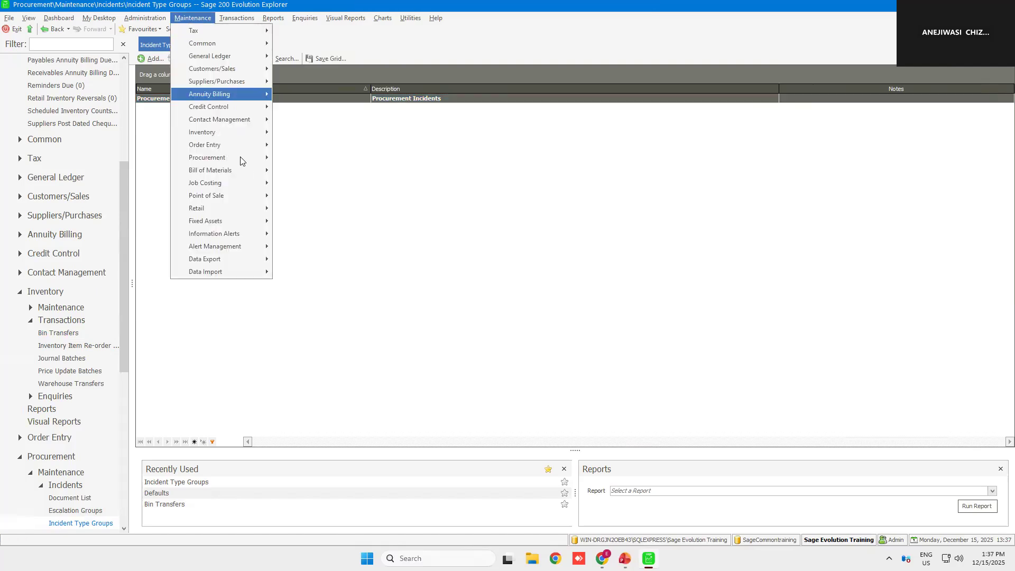
{"action": "mouse_move", "coordinate": [223, 162]}
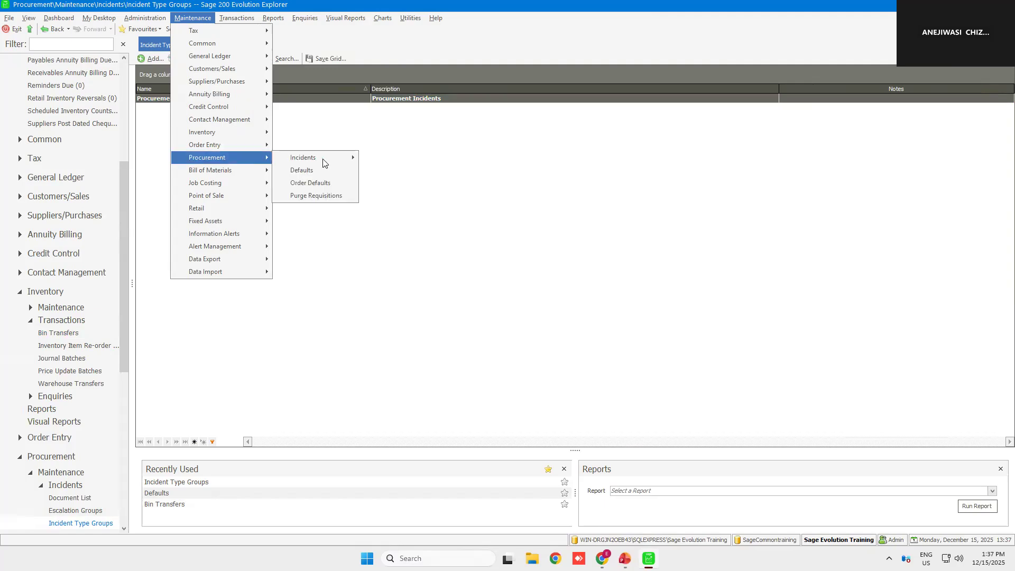
{"action": "mouse_move", "coordinate": [353, 161]}
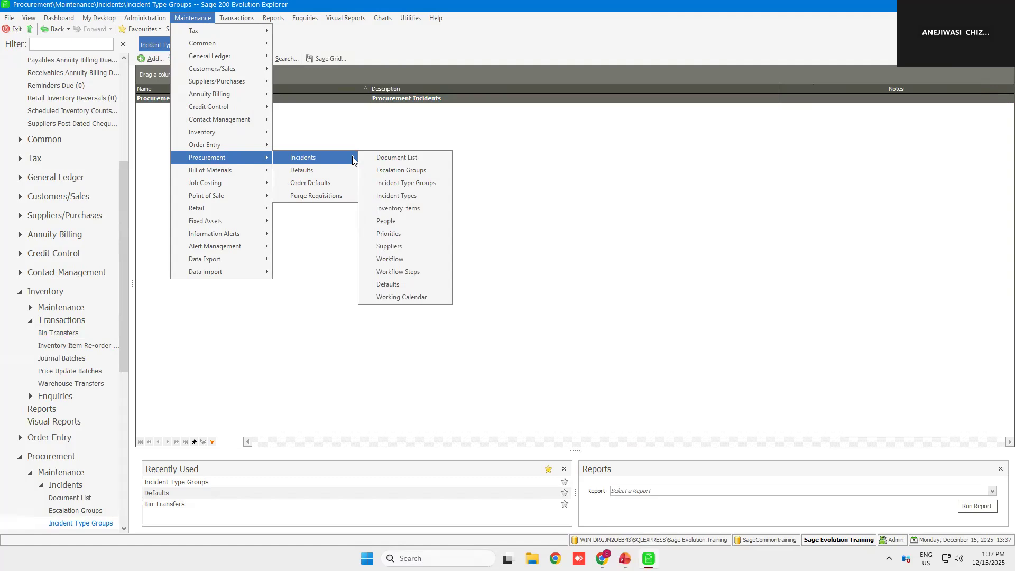
{"action": "left_click", "coordinate": [399, 197]}
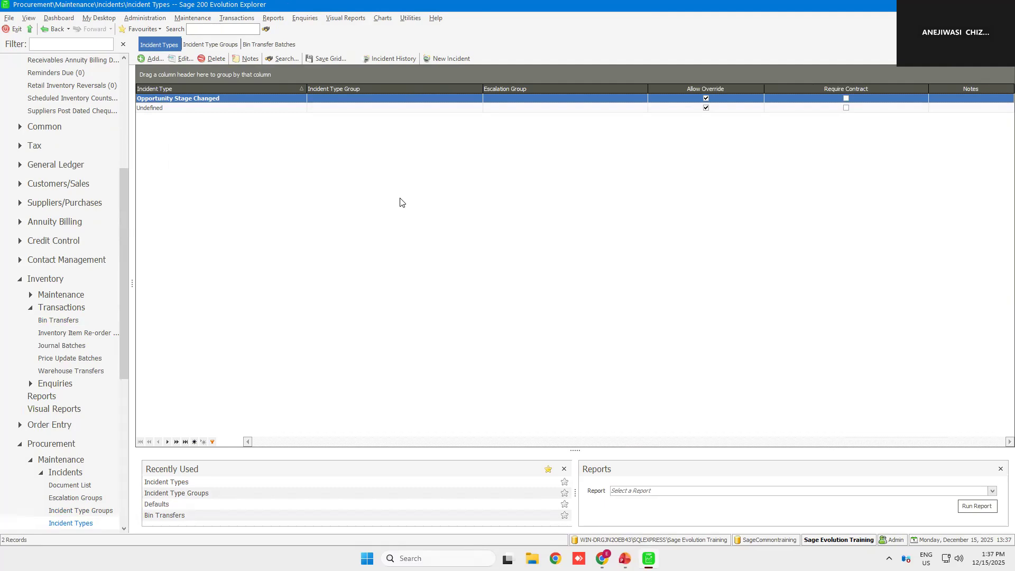
{"action": "key", "text": "ctrl+Tab"}
{"action": "left_click", "coordinate": [154, 60]}
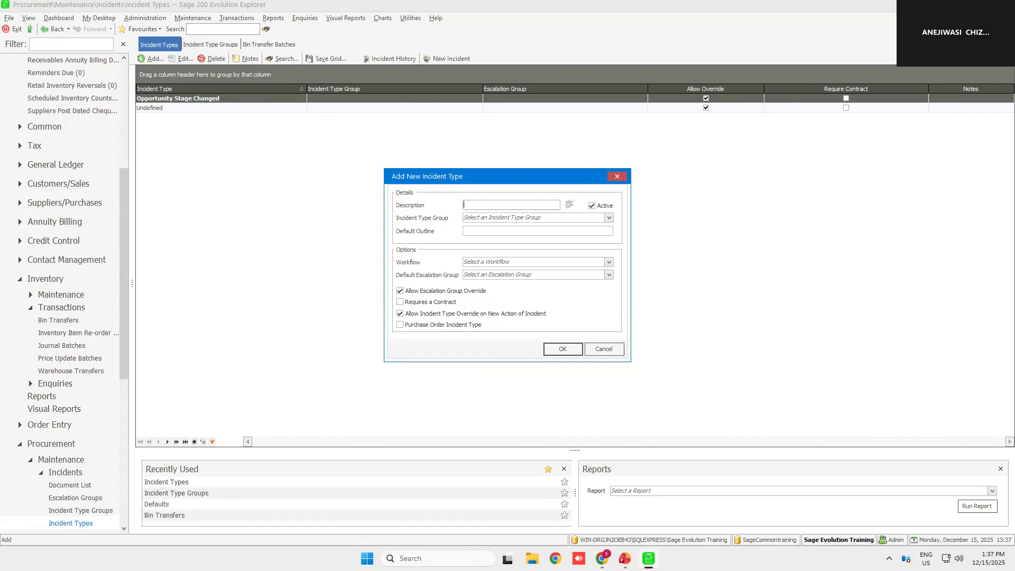
{"action": "type", "text": "Purchase o"}
{"action": "type", "text": "f Laptop "}
{"action": "type", "text": "or"}
{"action": "key", "text": "BackSpace"}
{"action": "key", "text": "BackSpace"}
{"action": "type", "text": "for MD"}
Assign the new incident type to the Procurement Incidents group and save it.
{"action": "left_click", "coordinate": [609, 219]}
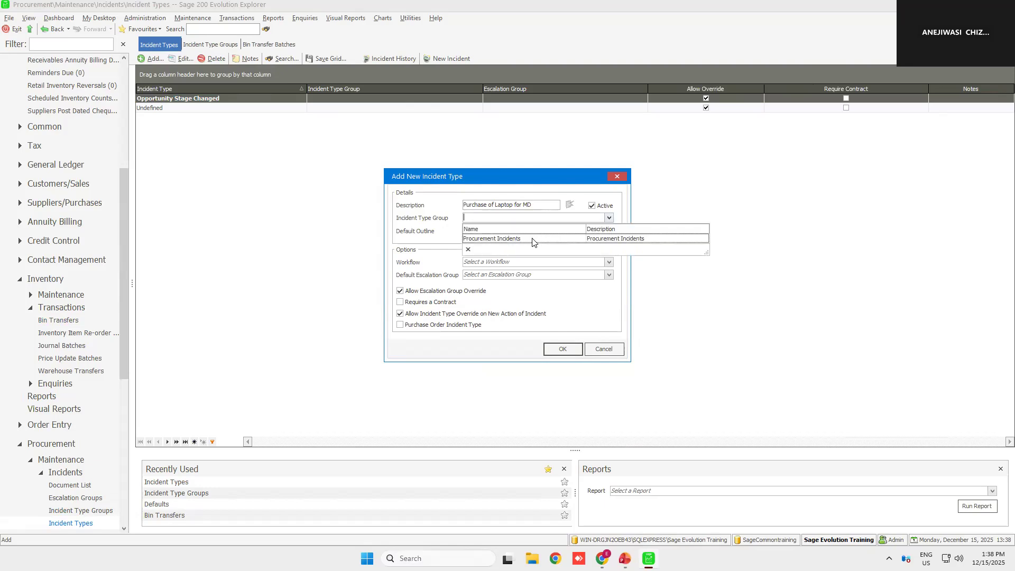
{"action": "left_click", "coordinate": [532, 239]}
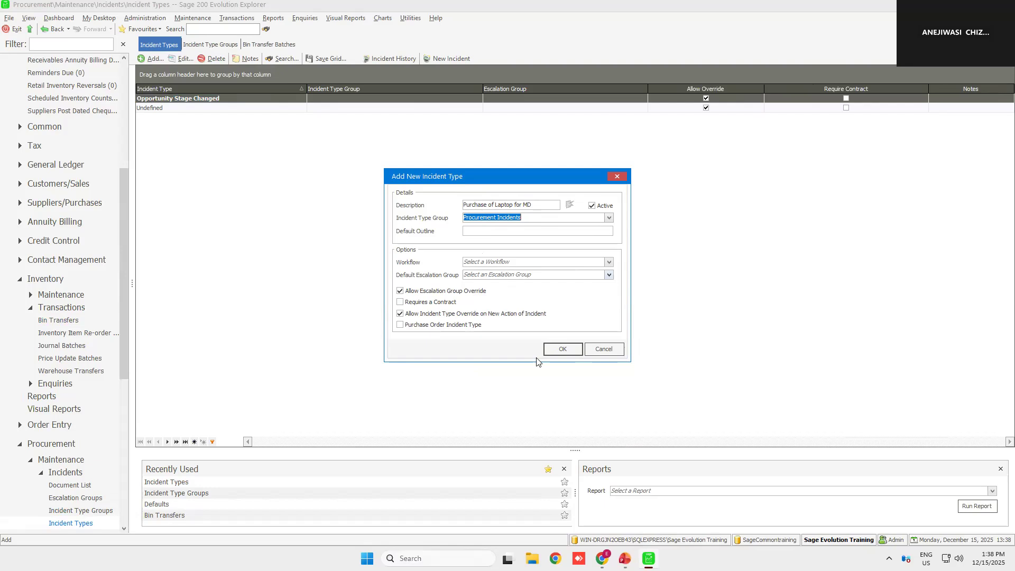
{"action": "left_click", "coordinate": [562, 349]}
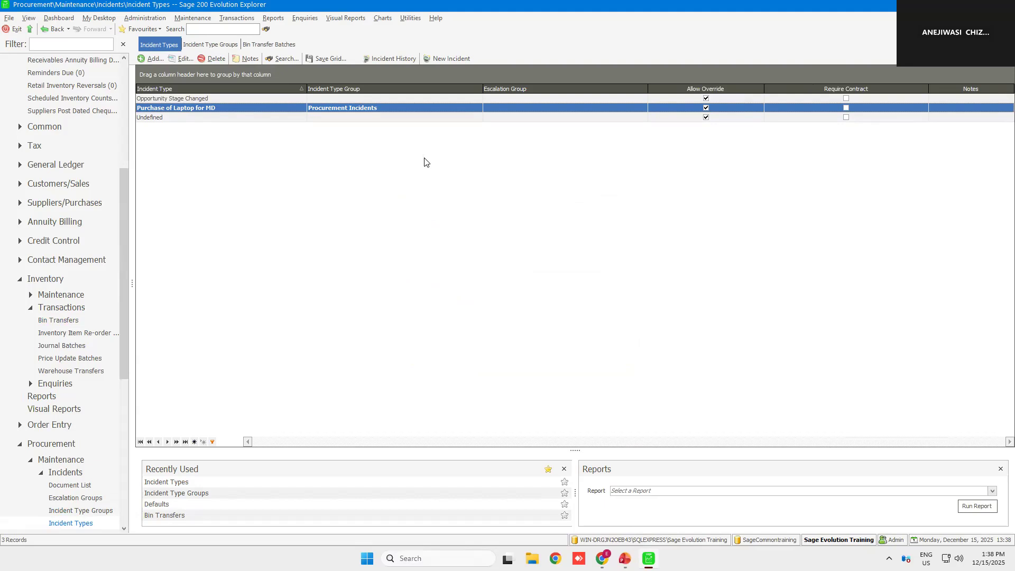
Start a new procurement escalation group and name it Managers.
{"action": "left_click", "coordinate": [193, 21]}
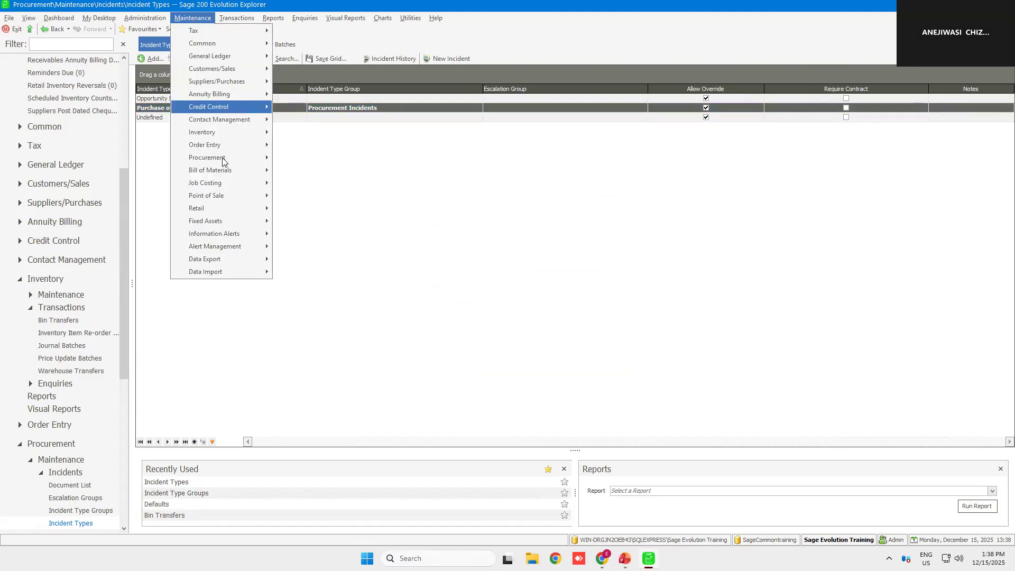
{"action": "mouse_move", "coordinate": [214, 158]}
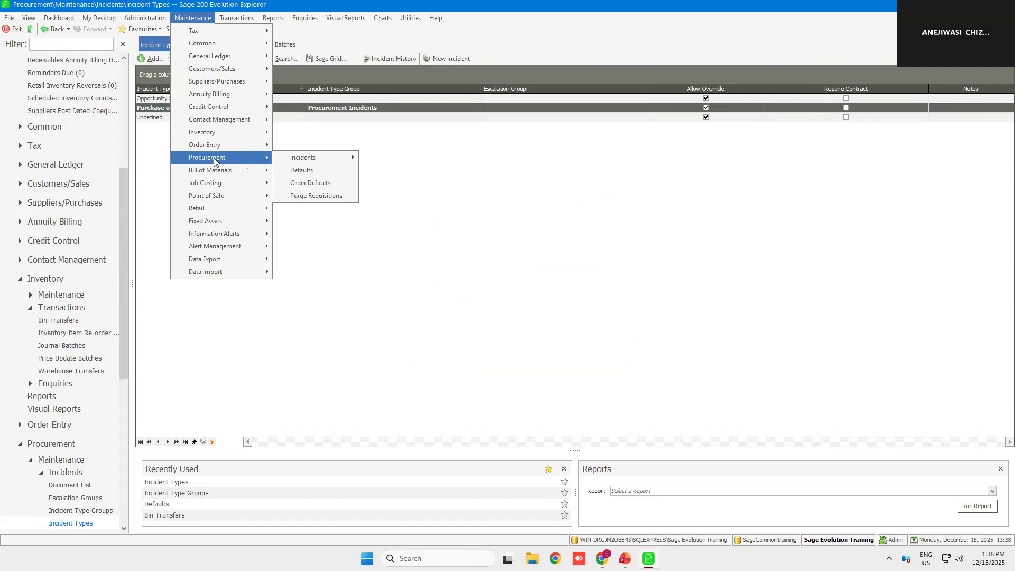
{"action": "mouse_move", "coordinate": [317, 160]}
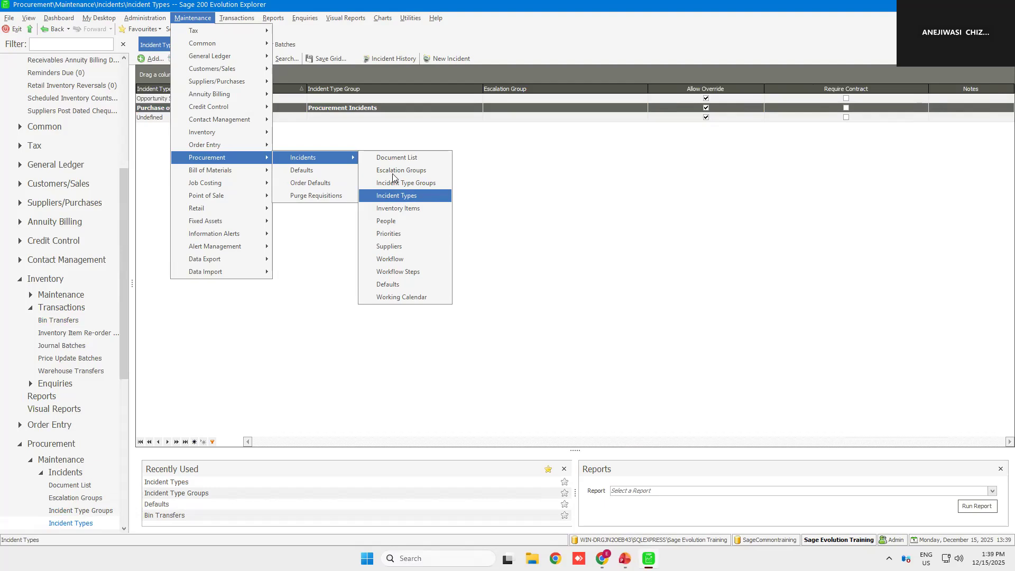
{"action": "left_click", "coordinate": [392, 175]}
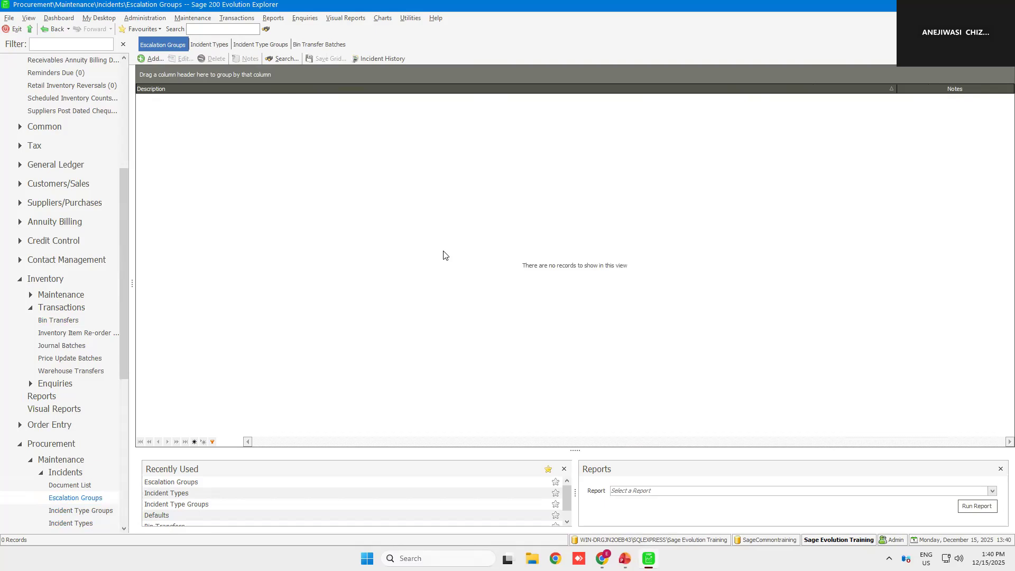
{"action": "left_click", "coordinate": [150, 59]}
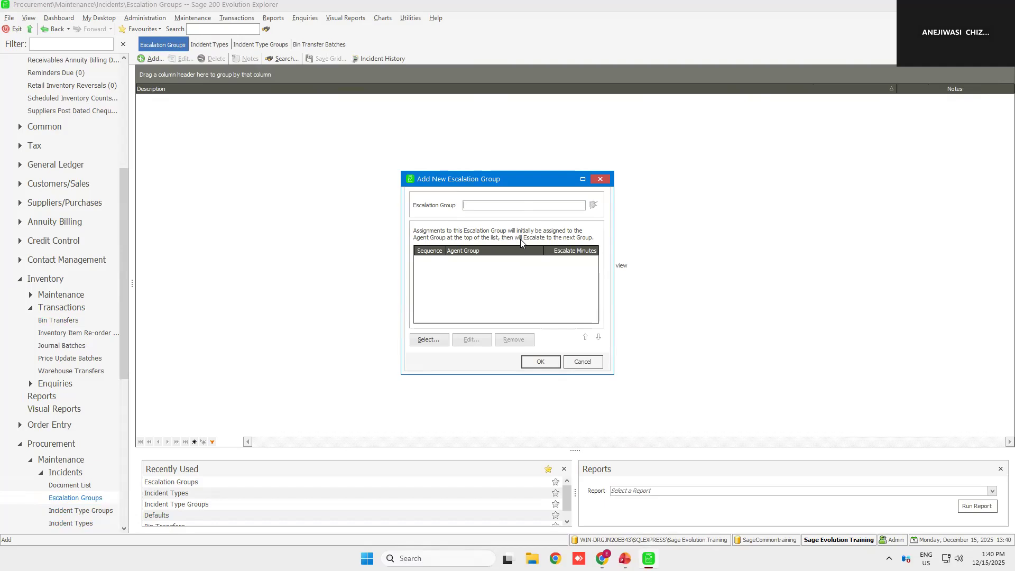
{"action": "type", "text": "Managers"}
Add the Supervisors agent group to the Managers escalation group and save the record.
{"action": "left_click", "coordinate": [430, 340]}
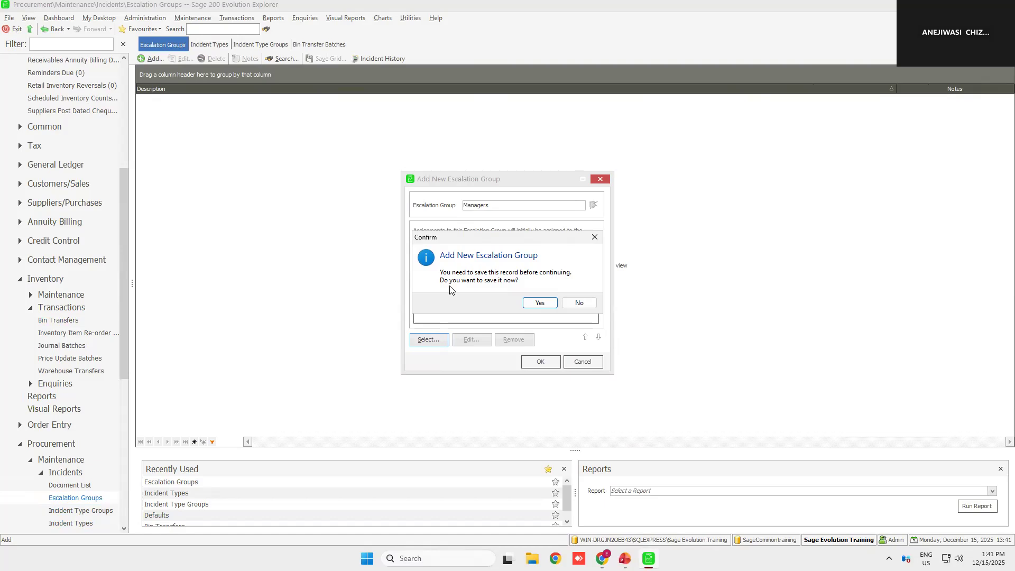
{"action": "left_click", "coordinate": [534, 306]}
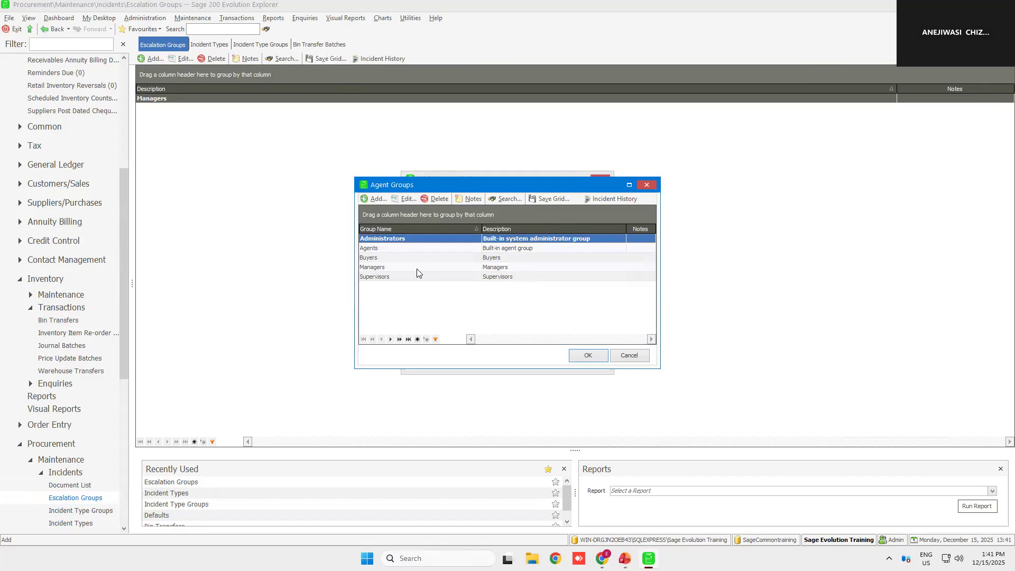
{"action": "double_click", "coordinate": [395, 278]}
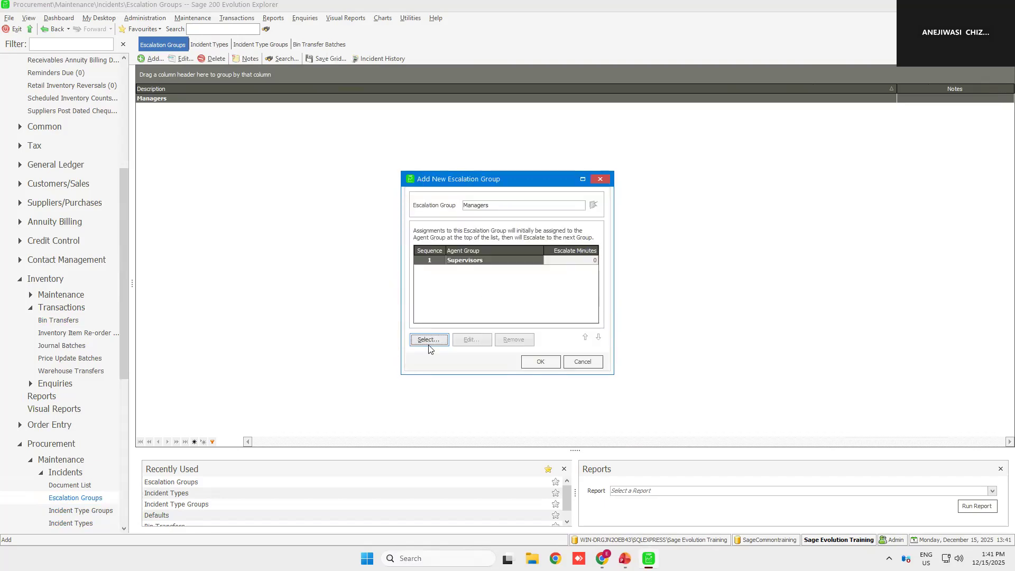
{"action": "left_click", "coordinate": [546, 363]}
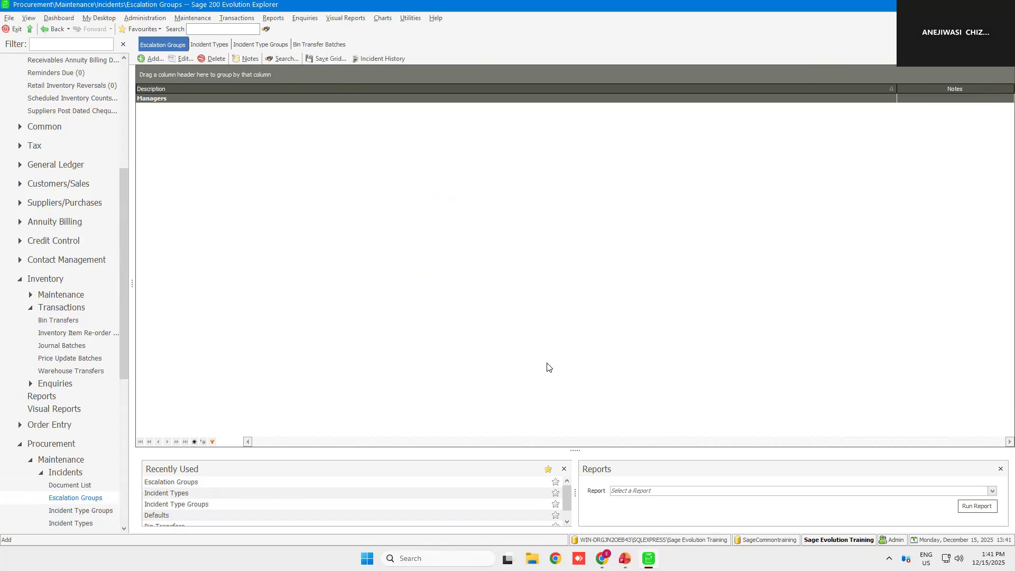
{"action": "left_click", "coordinate": [155, 58]}
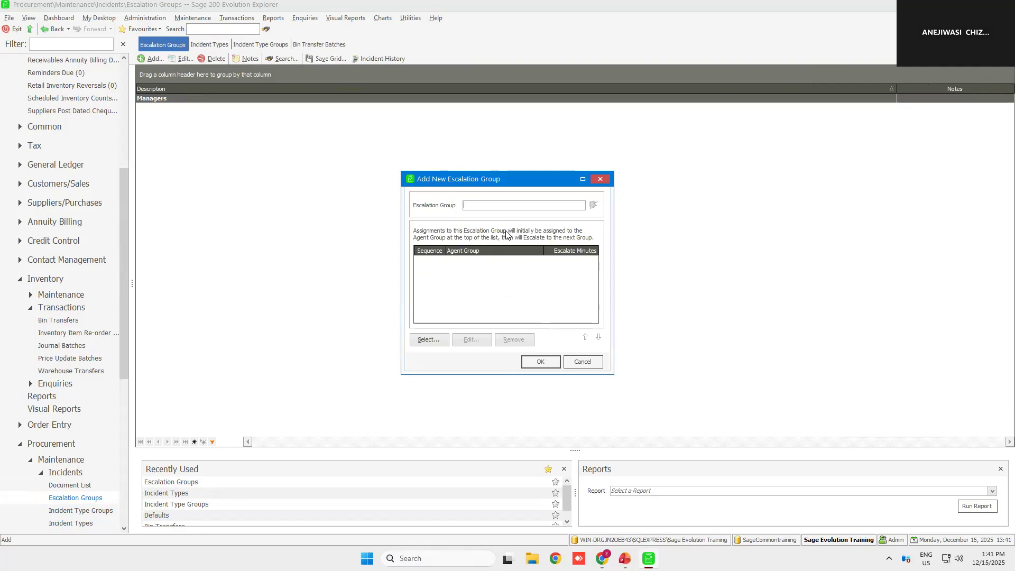
{"action": "left_click", "coordinate": [582, 360]}
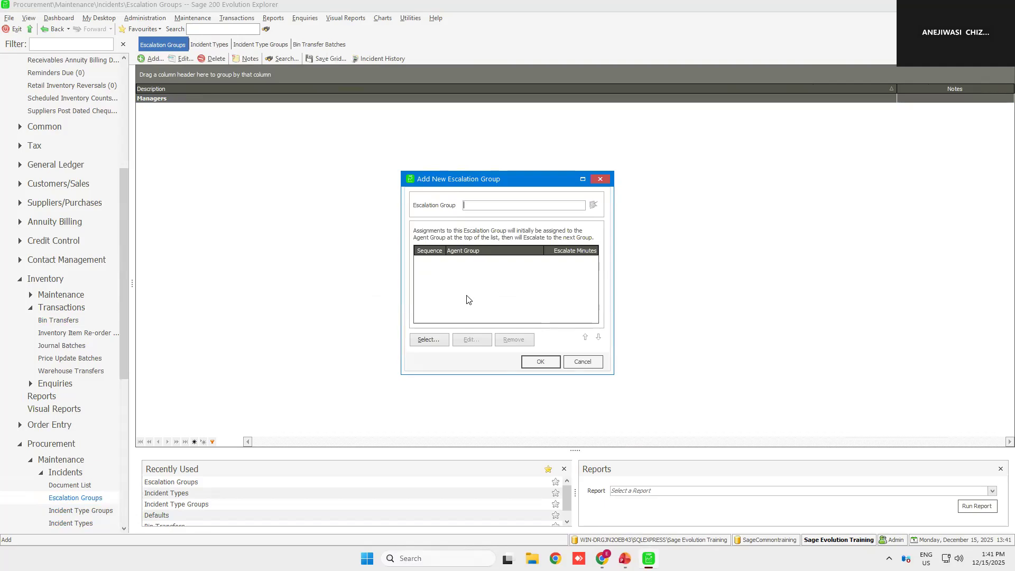
Rename the Managers escalation group to Supervisors and save the change.
{"action": "double_click", "coordinate": [160, 98]}
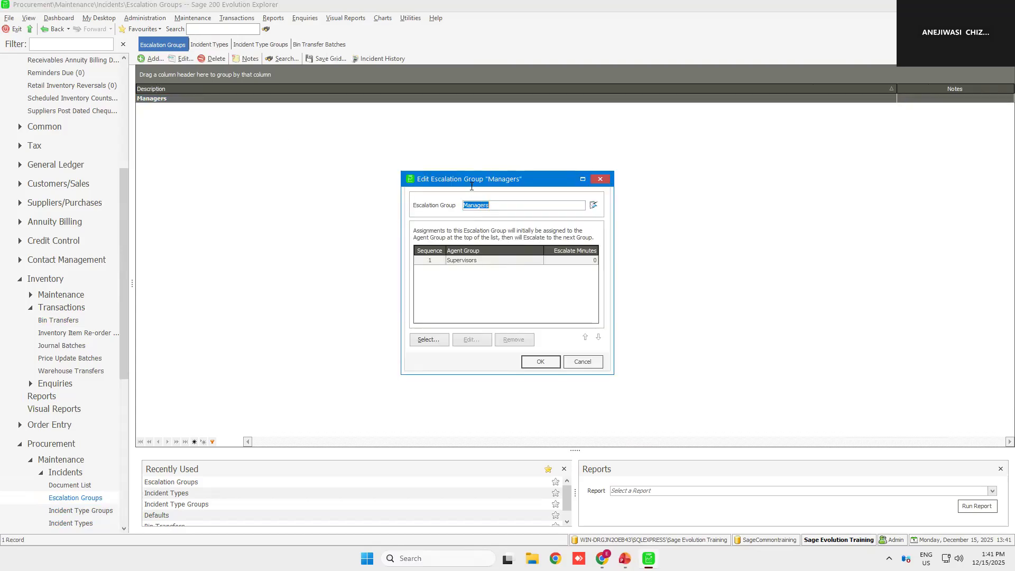
{"action": "type", "text": "Supervio"}
{"action": "key", "text": "BackSpace"}
{"action": "type", "text": "sors"}
{"action": "left_click", "coordinate": [539, 362]}
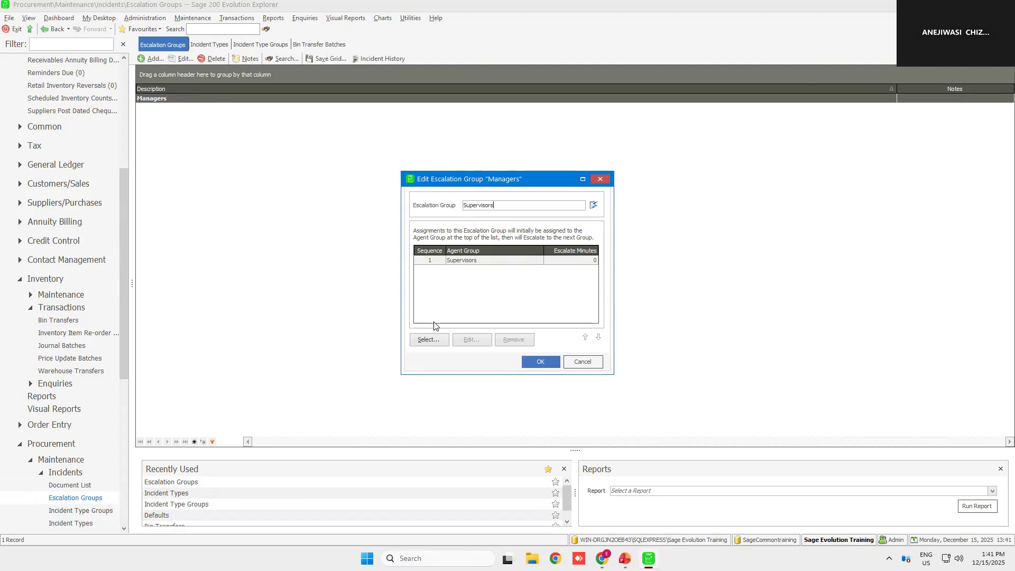
Create a new escalation group named Managers and add the Managers agent group to it.
{"action": "left_click", "coordinate": [149, 59]}
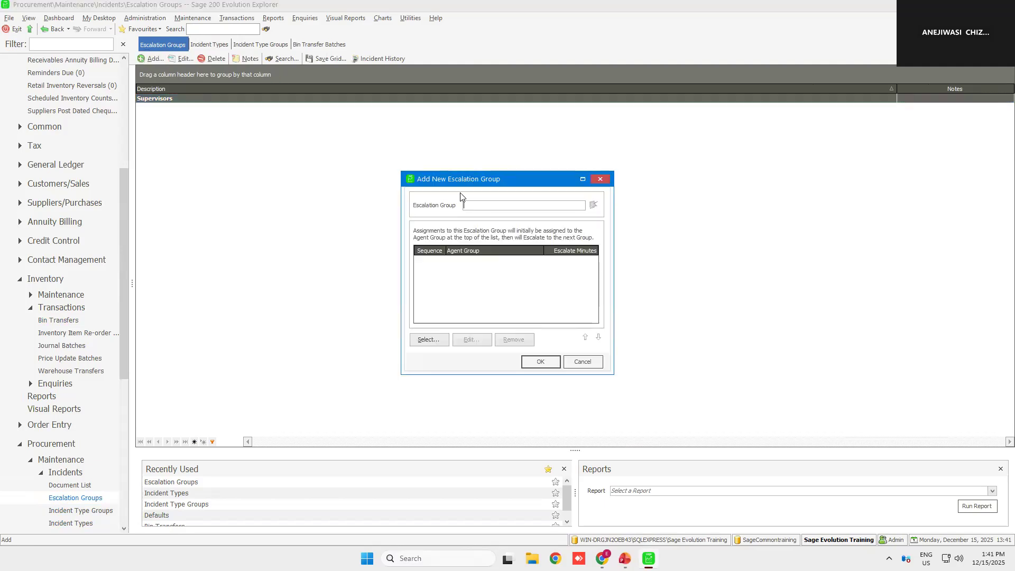
{"action": "type", "text": "Managers"}
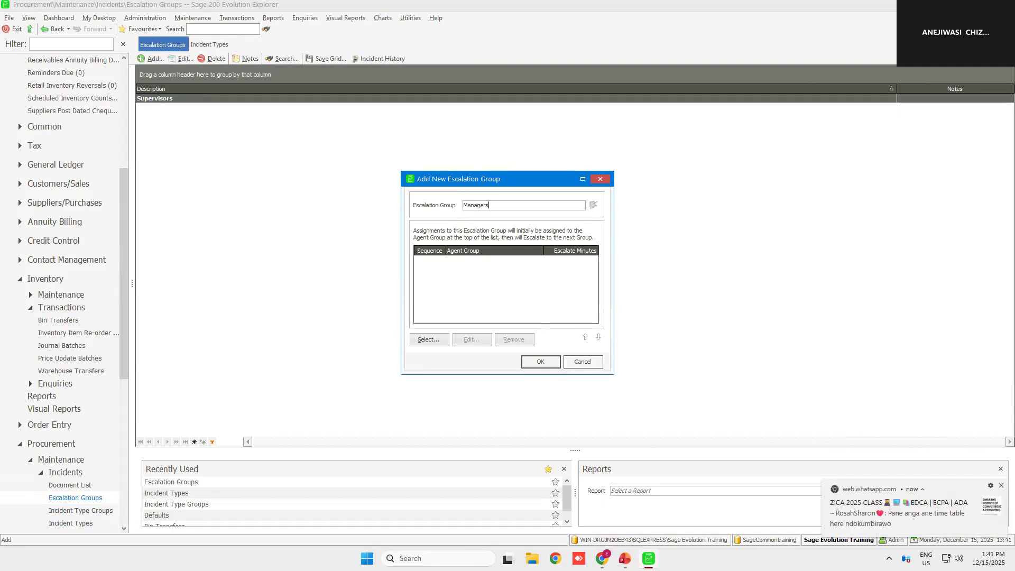
{"action": "left_click", "coordinate": [434, 341]}
{"action": "left_click", "coordinate": [530, 304]}
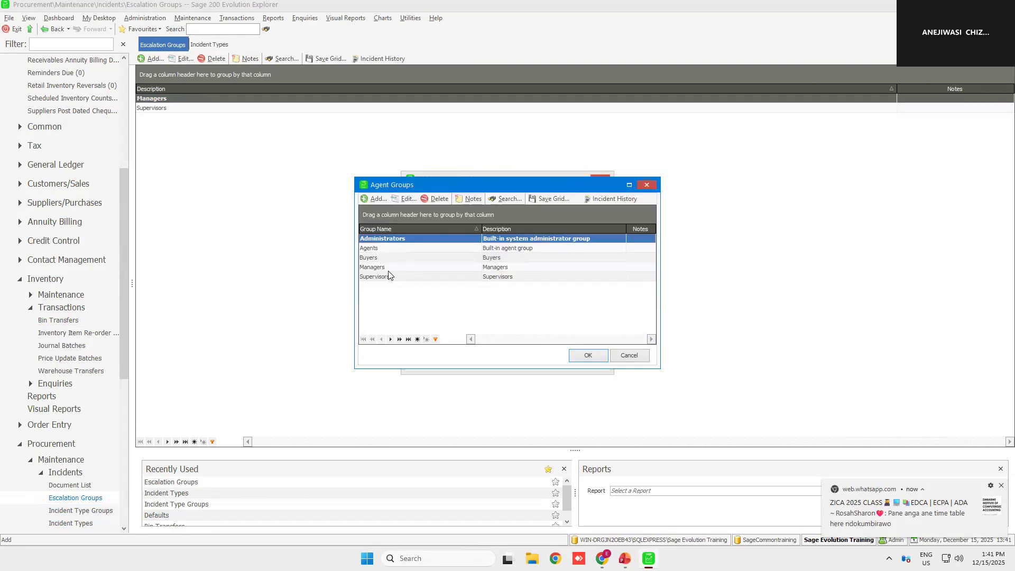
{"action": "double_click", "coordinate": [379, 269]}
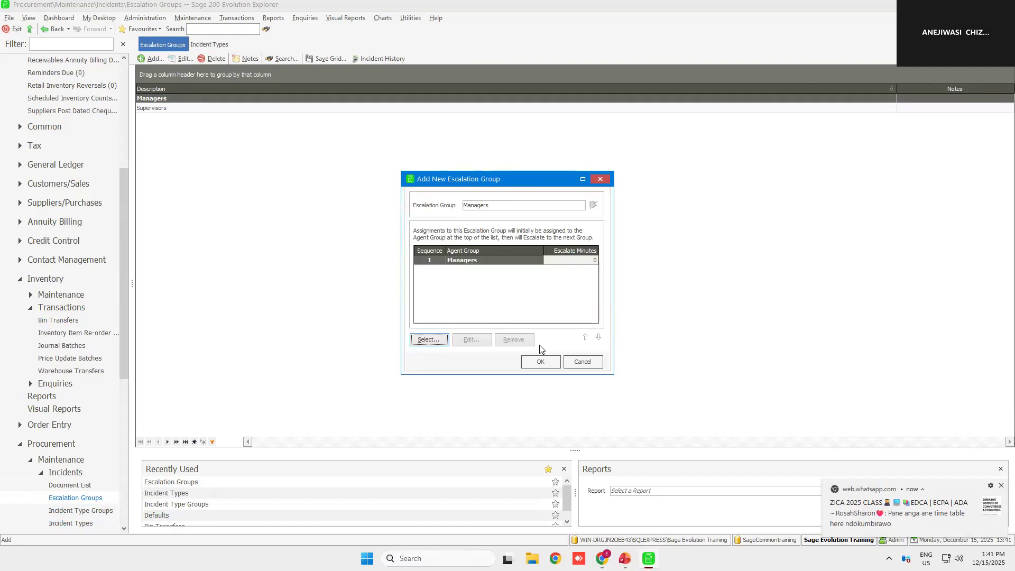
Set the escalation time for the Managers agent group to 180 minutes and save the new escalation group.
{"action": "left_click", "coordinate": [586, 262]}
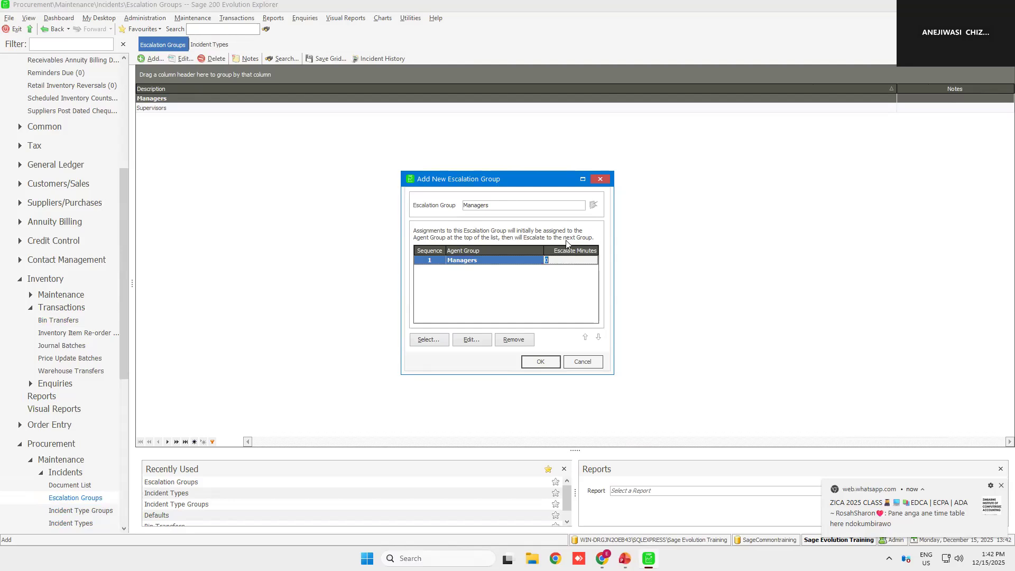
{"action": "type", "text": "180"}
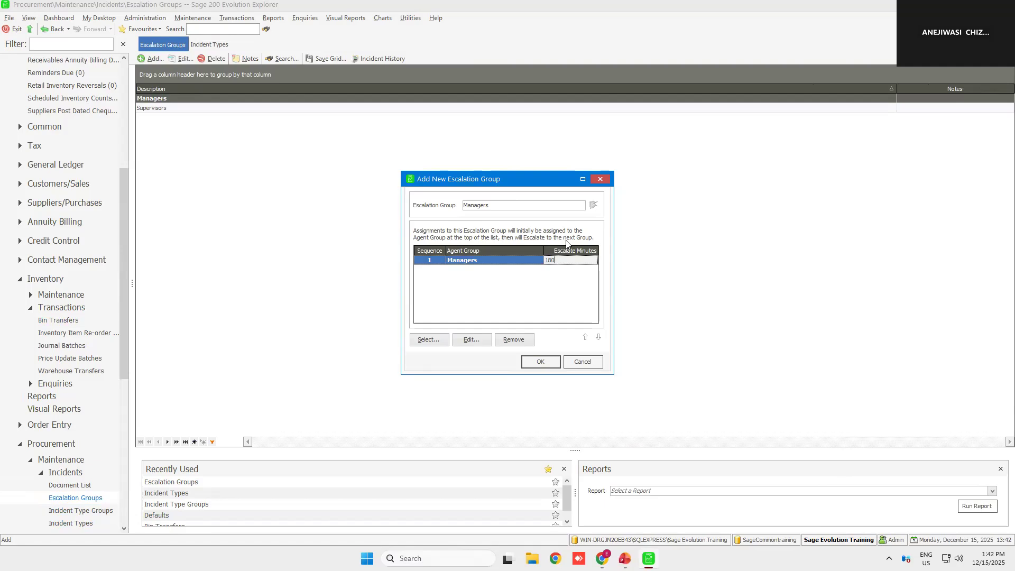
{"action": "left_click", "coordinate": [540, 363]}
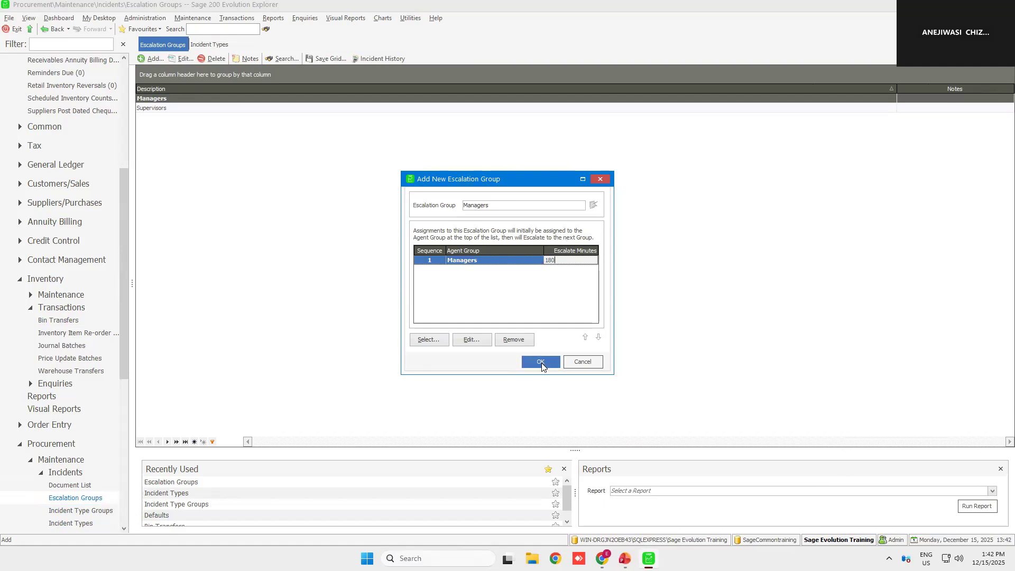
Edit the Supervisors escalation group so its agent group escalates after 180 minutes, and save it.
{"action": "double_click", "coordinate": [162, 108]}
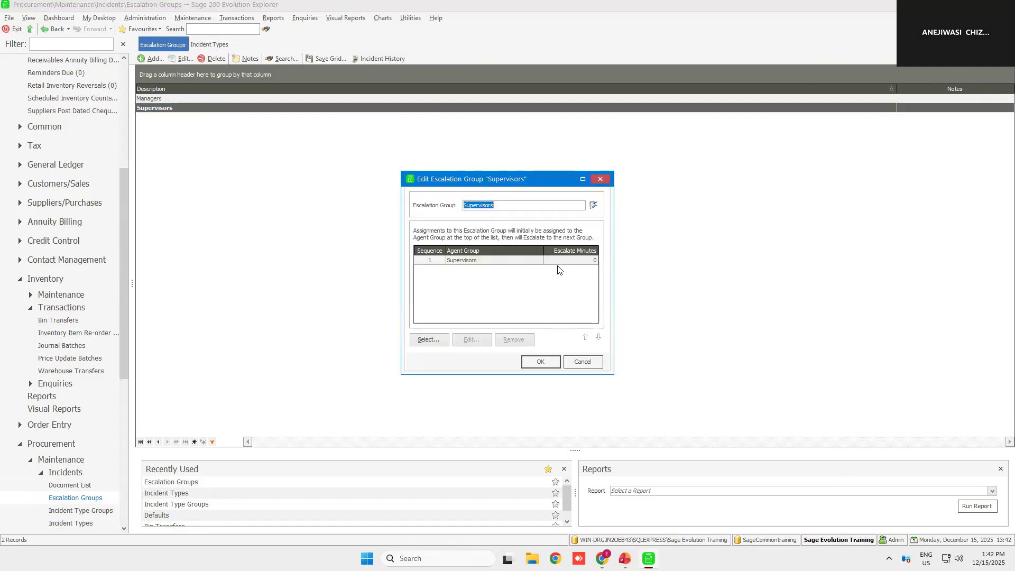
{"action": "left_click", "coordinate": [546, 260]}
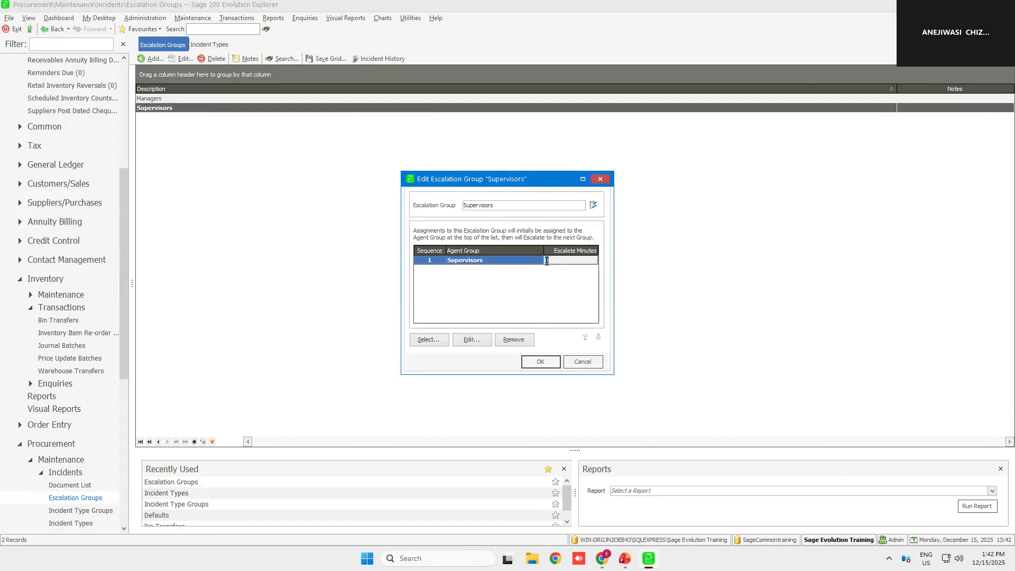
{"action": "type", "text": "180"}
{"action": "left_click", "coordinate": [537, 361]}
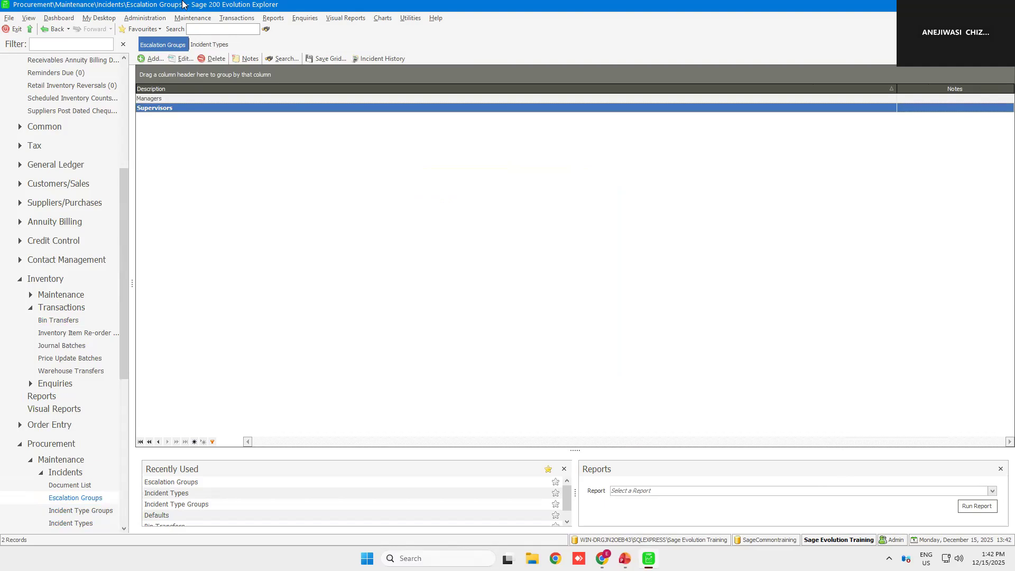
In the procurement incident defaults, set the document storage path to C:\Users\Administrator\Documents and save the defaults.
{"action": "left_click", "coordinate": [191, 19]}
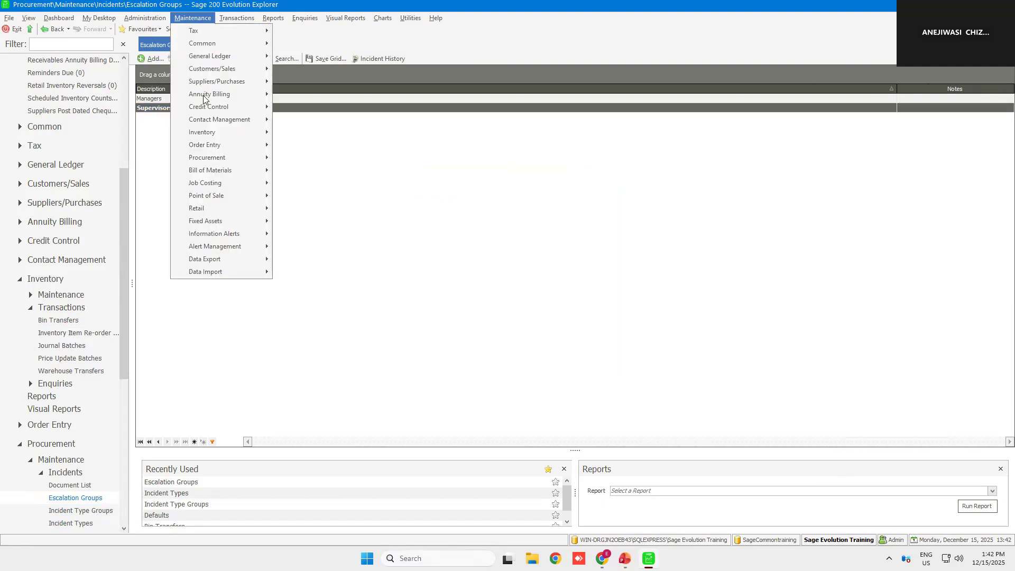
{"action": "mouse_move", "coordinate": [258, 159]}
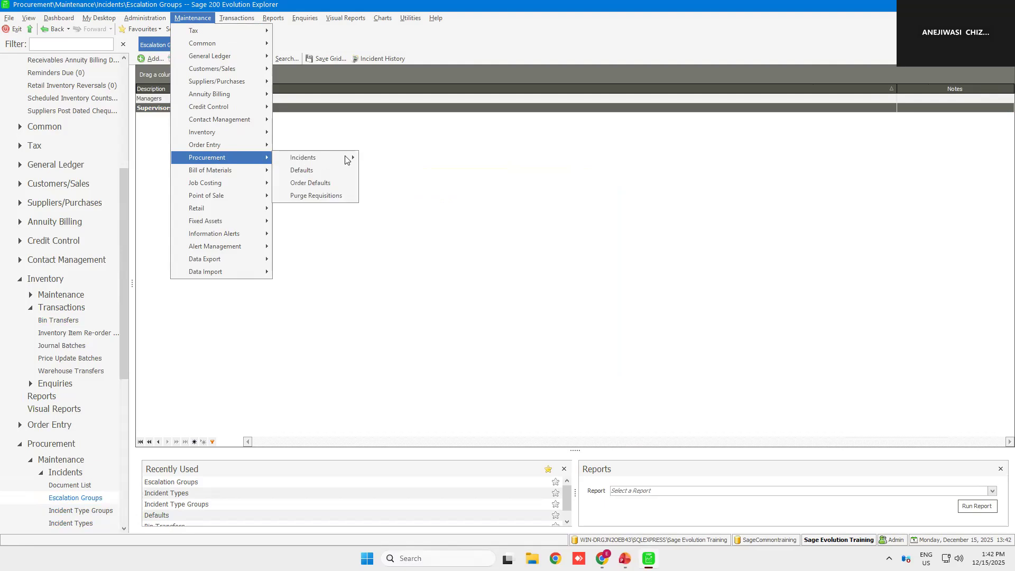
{"action": "mouse_move", "coordinate": [345, 158]}
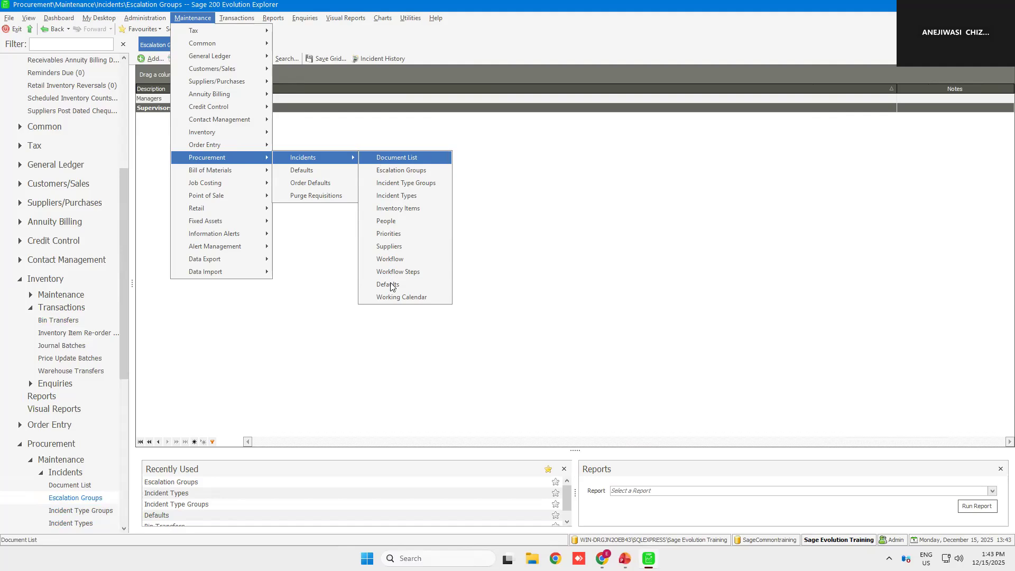
{"action": "key", "text": "Down"}
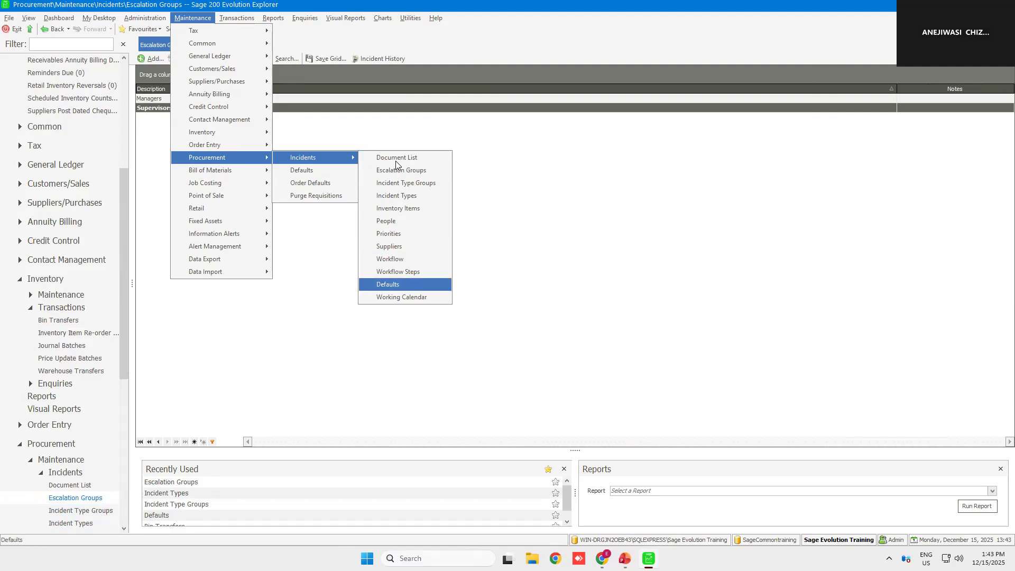
{"action": "left_click", "coordinate": [391, 285]}
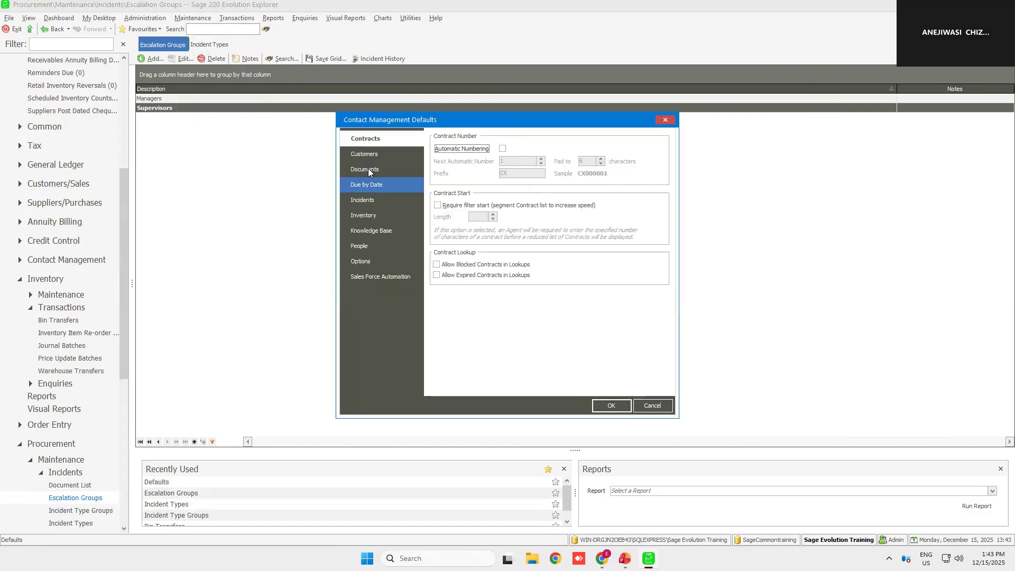
{"action": "left_click", "coordinate": [368, 171]}
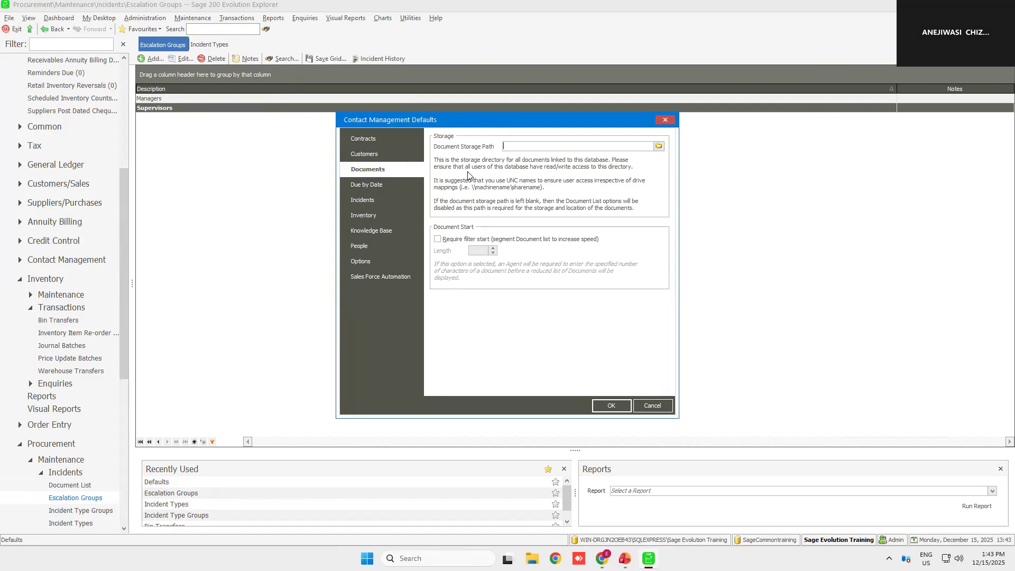
{"action": "left_click", "coordinate": [659, 147]}
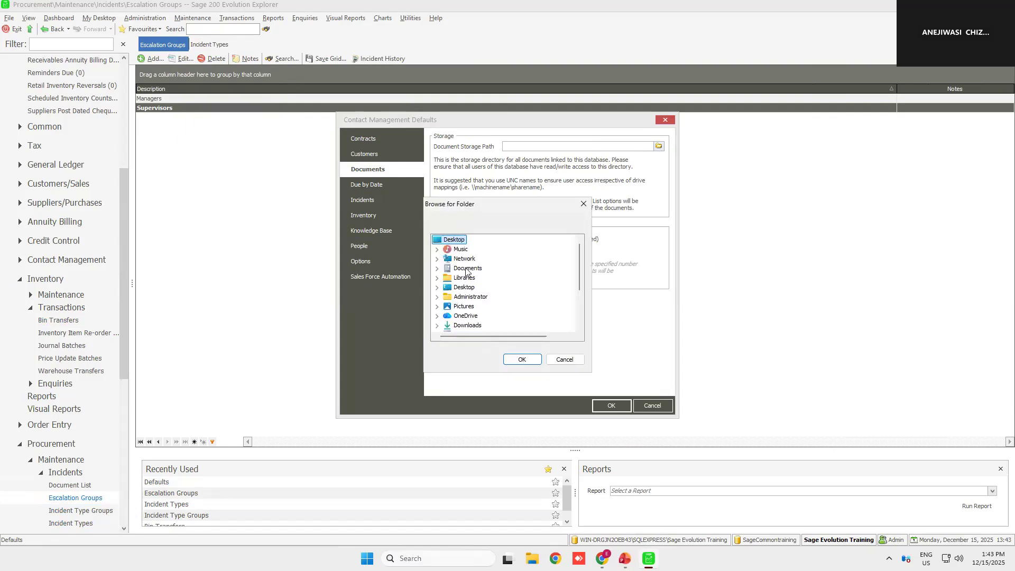
{"action": "left_click", "coordinate": [468, 268]}
{"action": "left_click", "coordinate": [522, 359]}
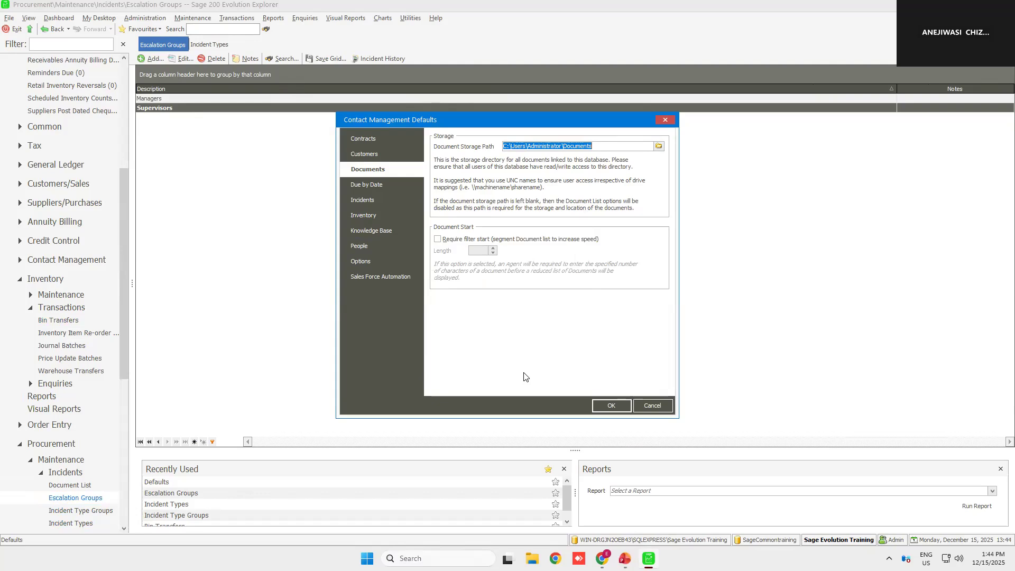
{"action": "left_click", "coordinate": [616, 404]}
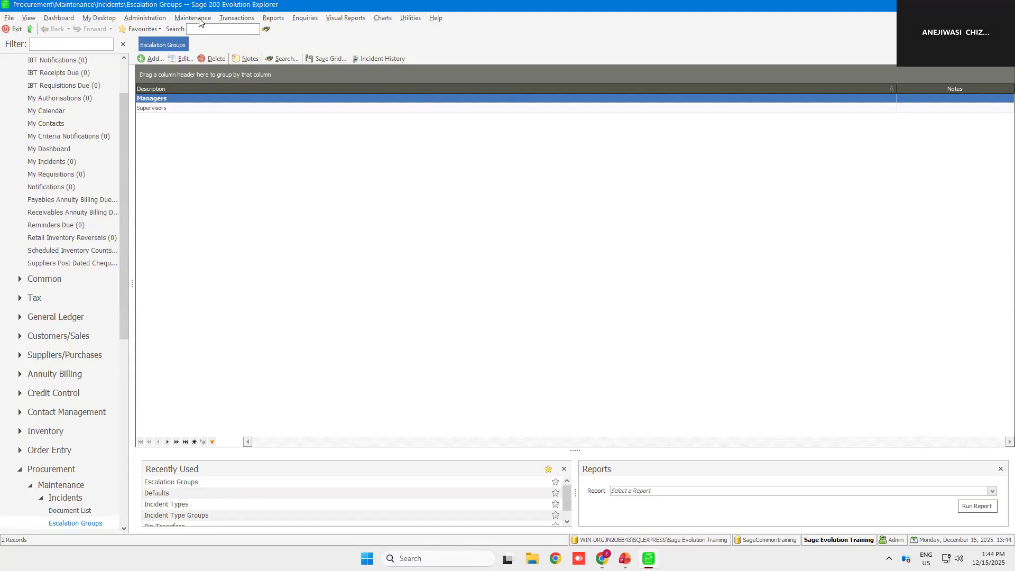
Review the requisition numbering and options in the procurement defaults, and close them.
{"action": "left_click", "coordinate": [195, 21]}
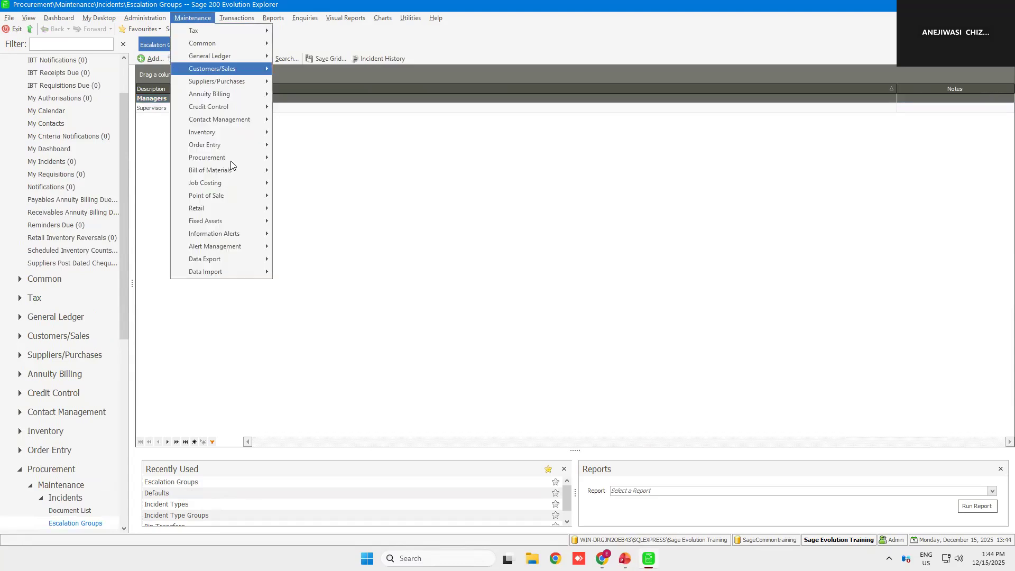
{"action": "mouse_move", "coordinate": [230, 160]}
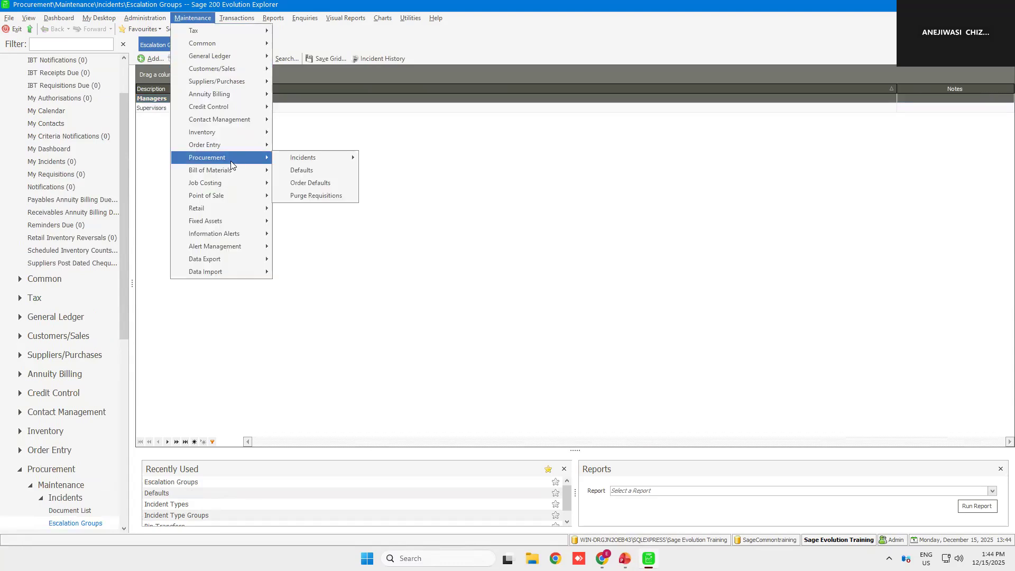
{"action": "left_click", "coordinate": [305, 172]}
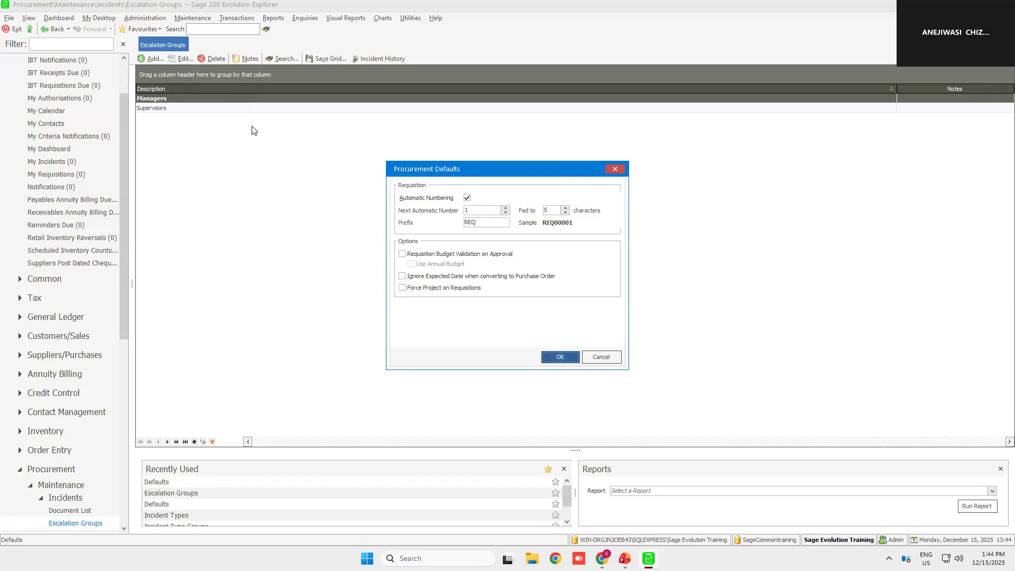
{"action": "key", "text": "Return"}
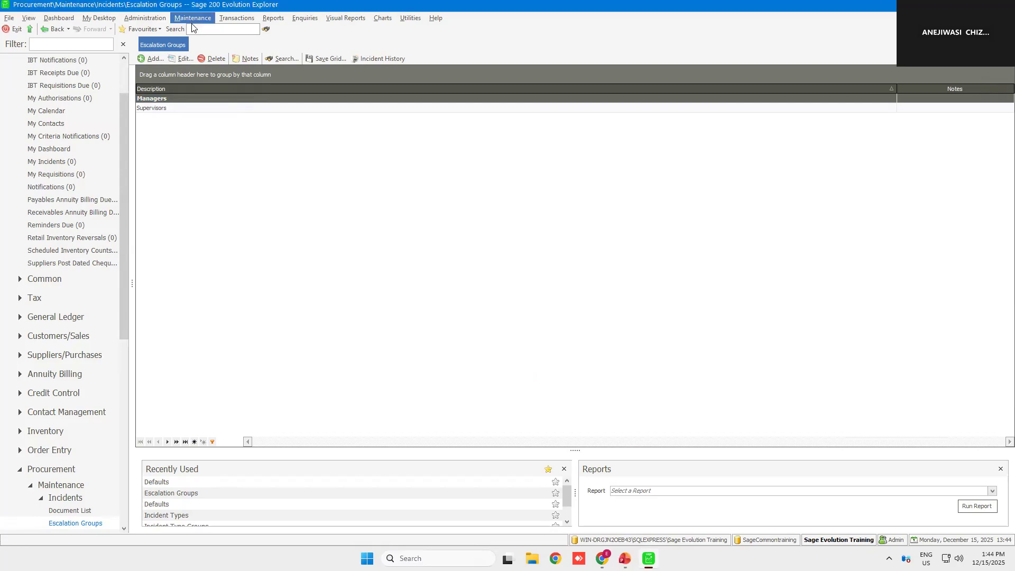
{"action": "left_click", "coordinate": [193, 18]}
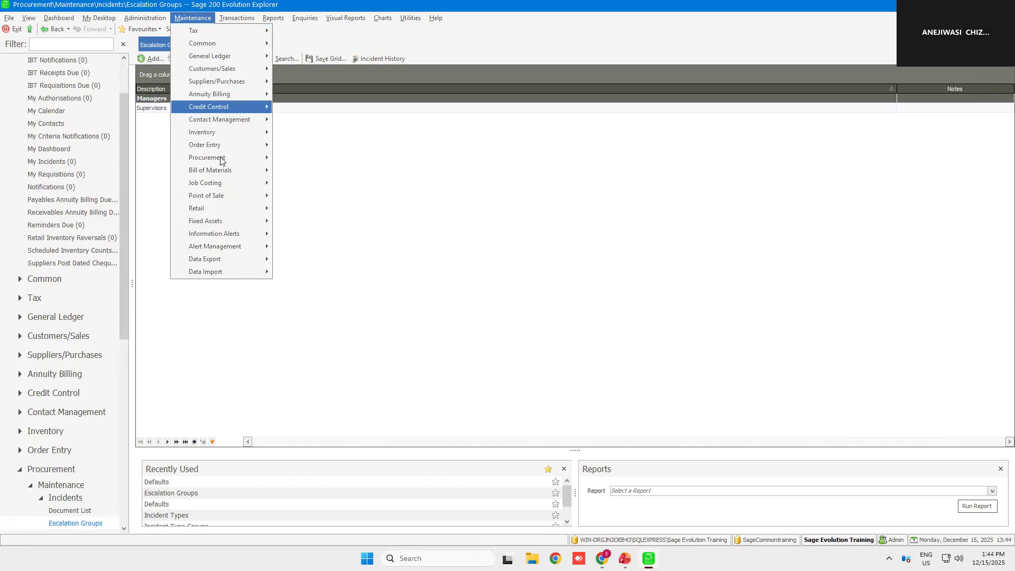
{"action": "left_click", "coordinate": [255, 161]}
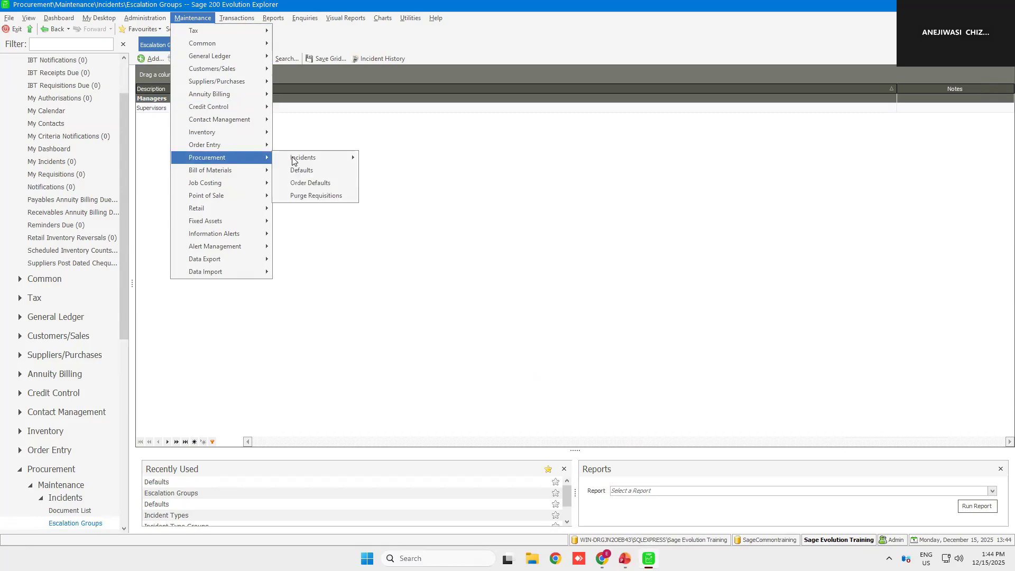
{"action": "left_click", "coordinate": [335, 163]}
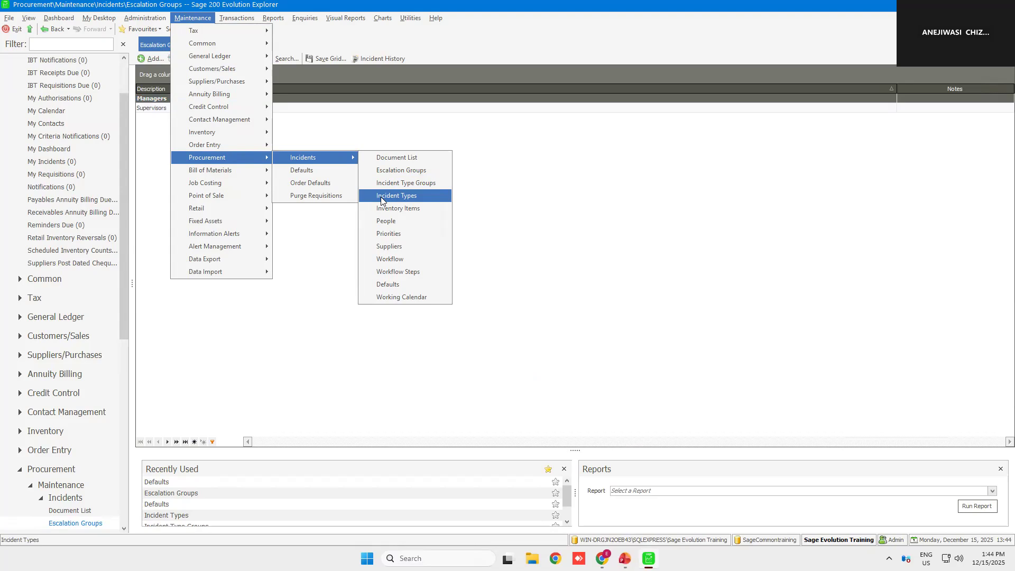
{"action": "left_click", "coordinate": [309, 128]}
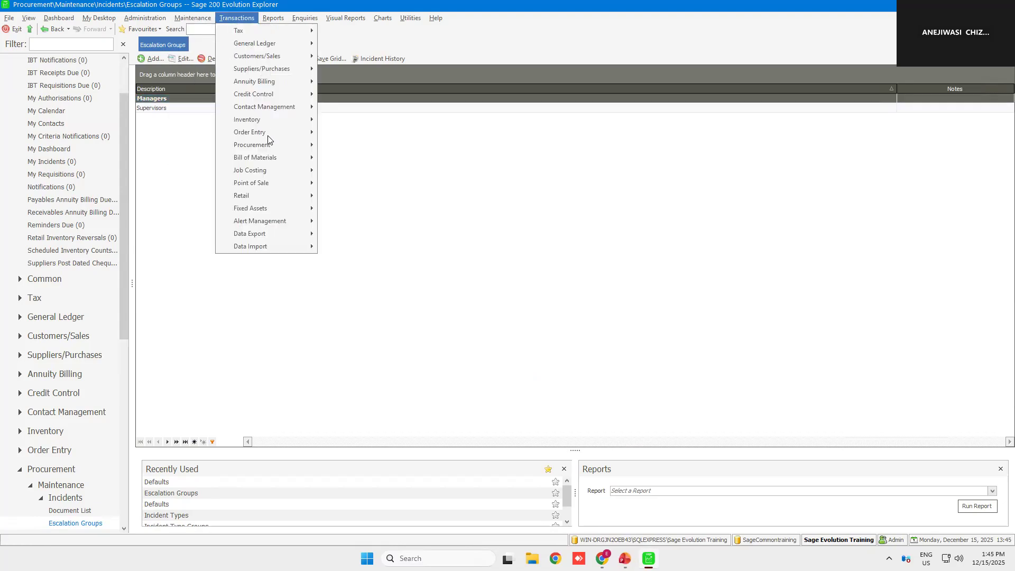
Start a new procurement requisition, enter the requester's name and choose Purchase of Laptop for MD as the default incident type.
{"action": "mouse_move", "coordinate": [270, 146]}
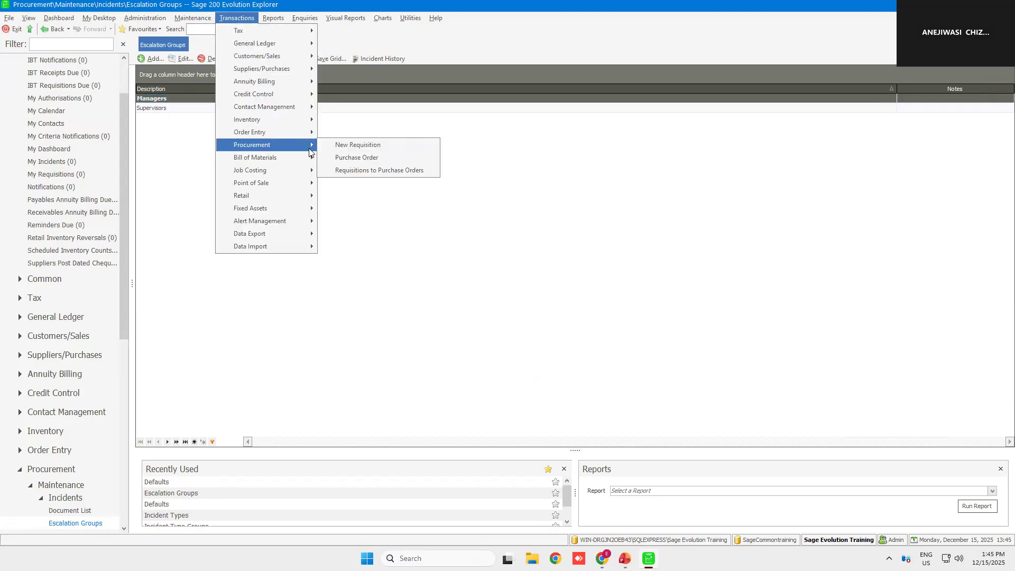
{"action": "left_click", "coordinate": [347, 145]}
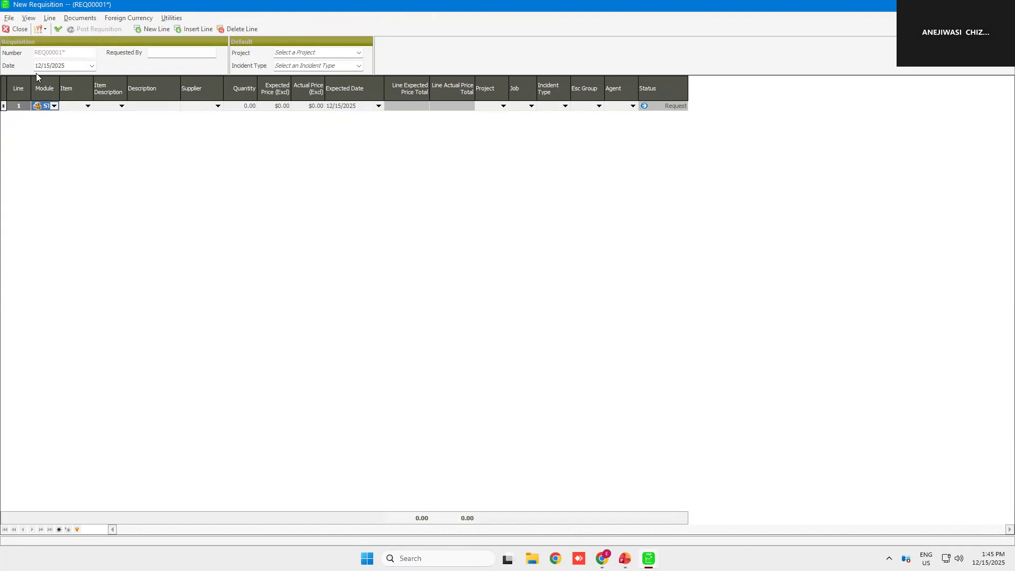
{"action": "left_click", "coordinate": [164, 54]}
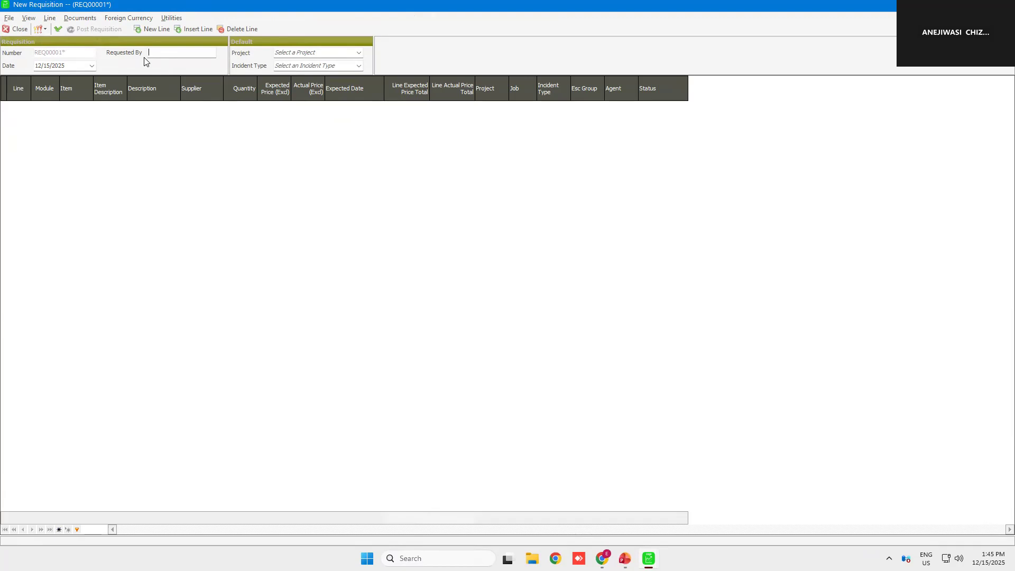
{"action": "type", "text": "Simon"}
{"action": "left_click", "coordinate": [358, 67]}
{"action": "key", "text": "alt+Down"}
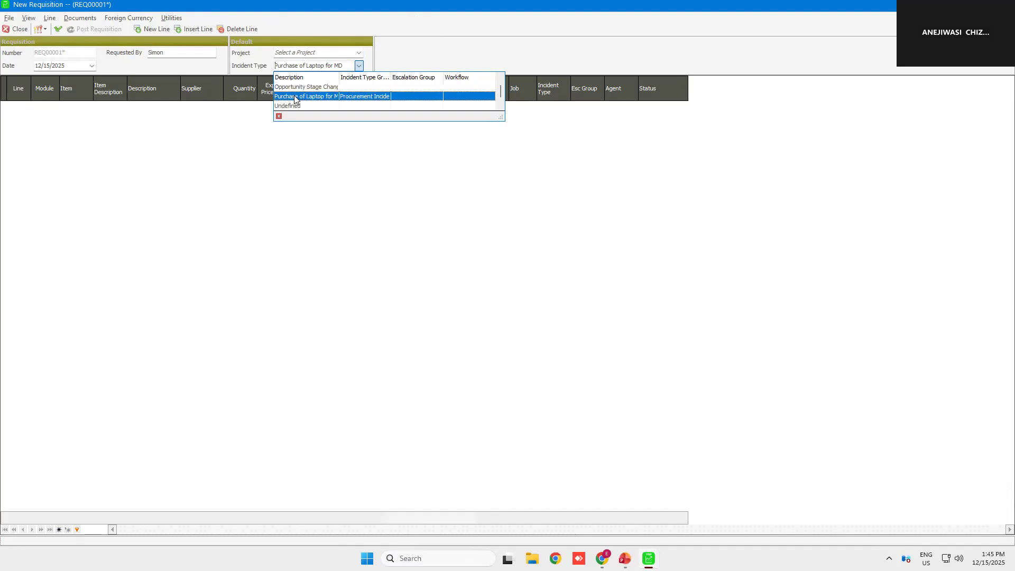
{"action": "key", "text": "Return"}
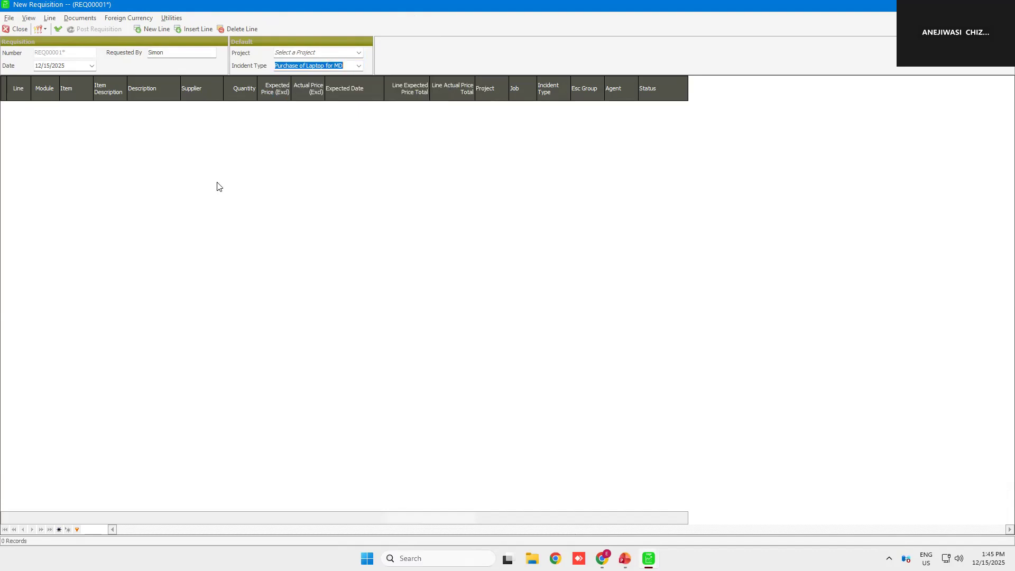
Add the first line to the requisition and set its module to OTHER.
{"action": "left_click", "coordinate": [88, 114]}
{"action": "left_click", "coordinate": [88, 106]}
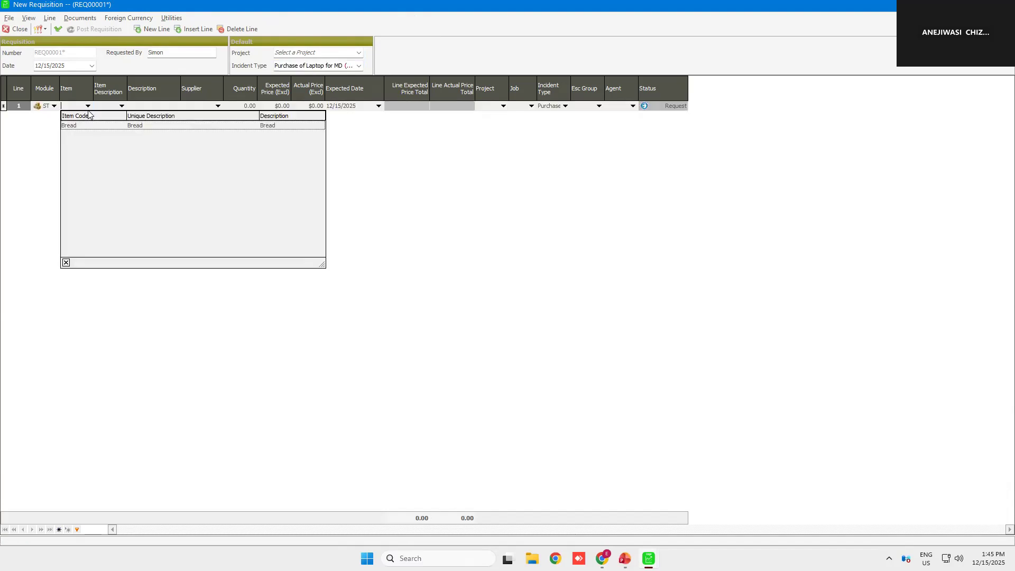
{"action": "key", "text": "Down"}
{"action": "left_click", "coordinate": [54, 107]}
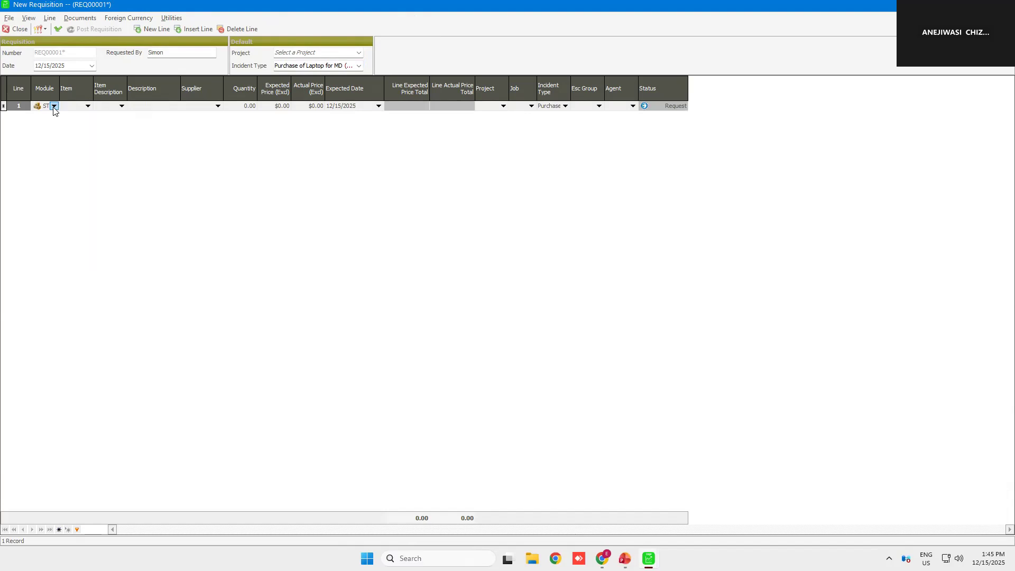
{"action": "left_click", "coordinate": [54, 106]}
{"action": "left_click", "coordinate": [47, 125]}
{"action": "left_click", "coordinate": [54, 107]}
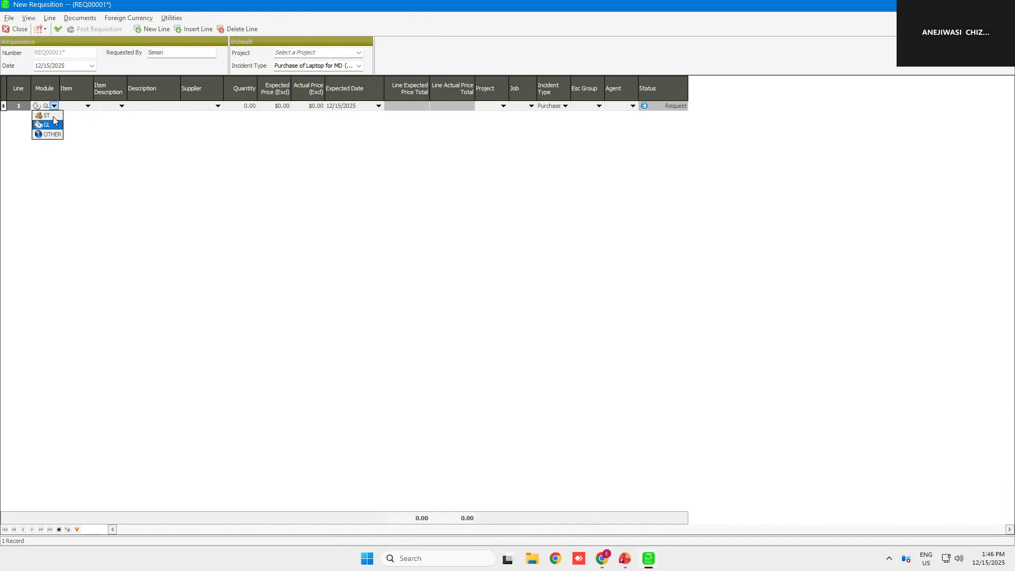
{"action": "left_click", "coordinate": [57, 114]}
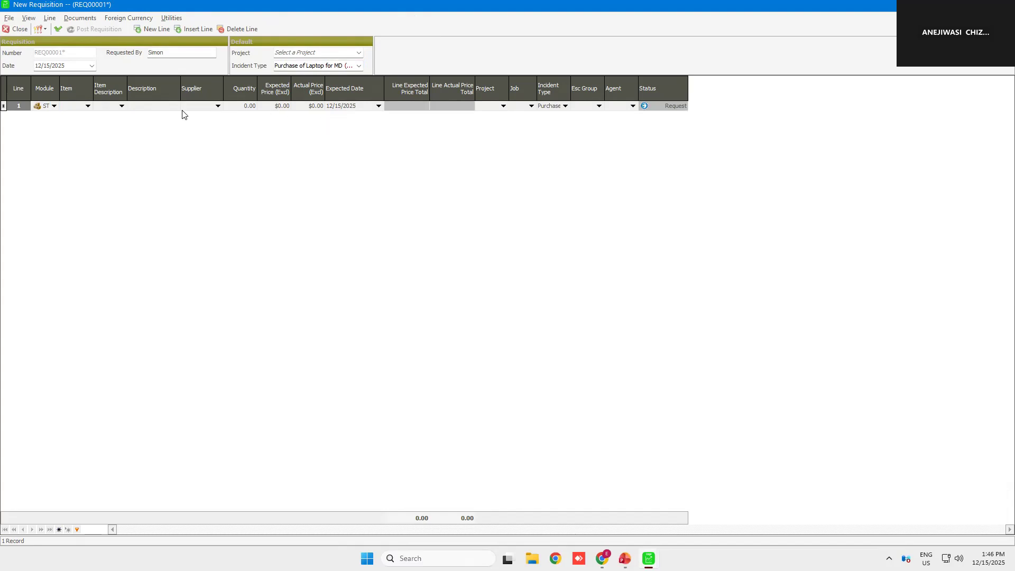
{"action": "left_click", "coordinate": [53, 106]}
{"action": "left_click", "coordinate": [50, 135]}
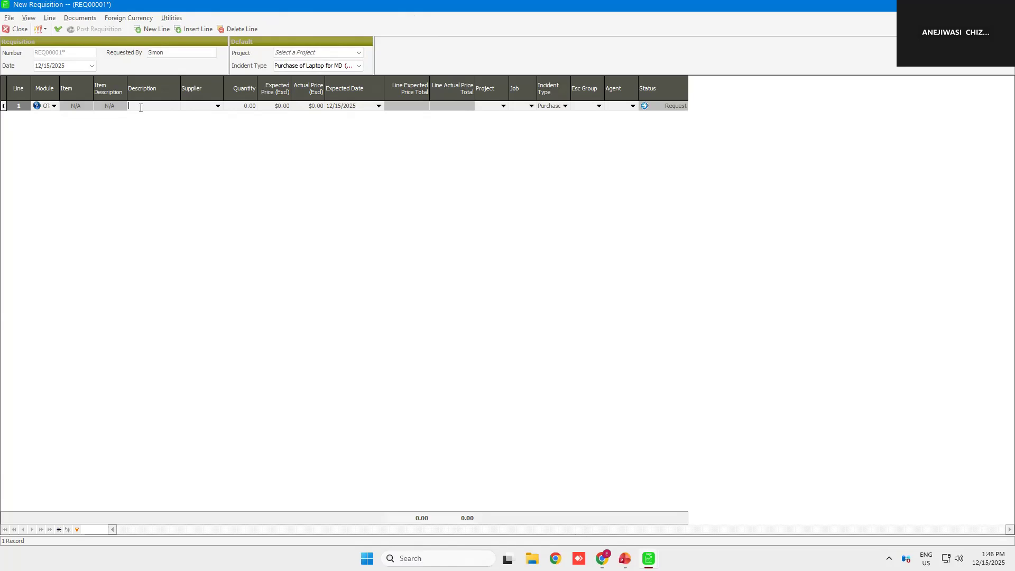
Describe the requisition line as Purchase of Laptop For MD and assign PROTON BREAD as its supplier.
{"action": "type", "text": "Purchase"}
{"action": "type", "text": " of Laptop For MD"}
{"action": "key", "text": "Tab"}
{"action": "left_click", "coordinate": [219, 106]}
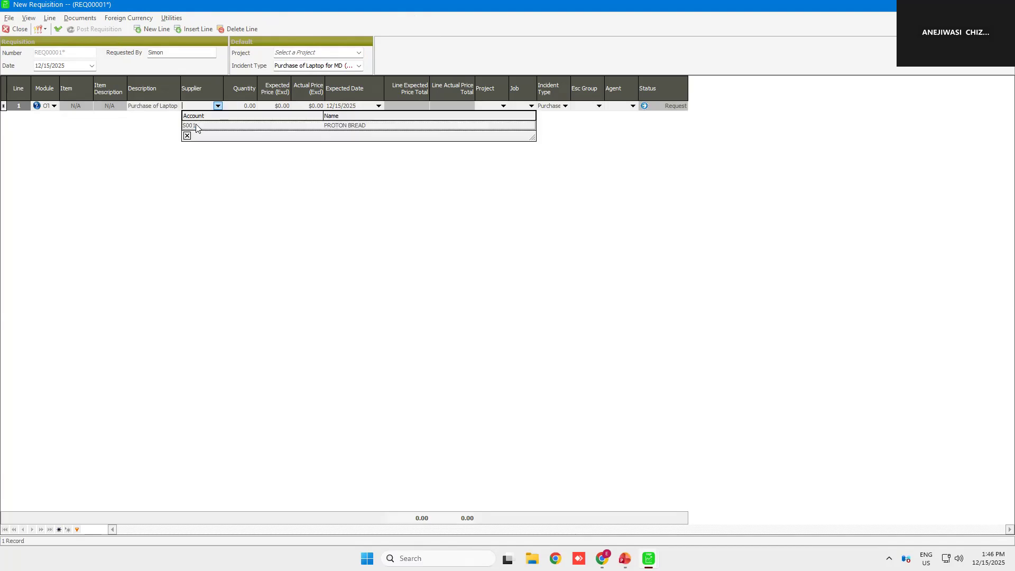
{"action": "left_click", "coordinate": [201, 127]}
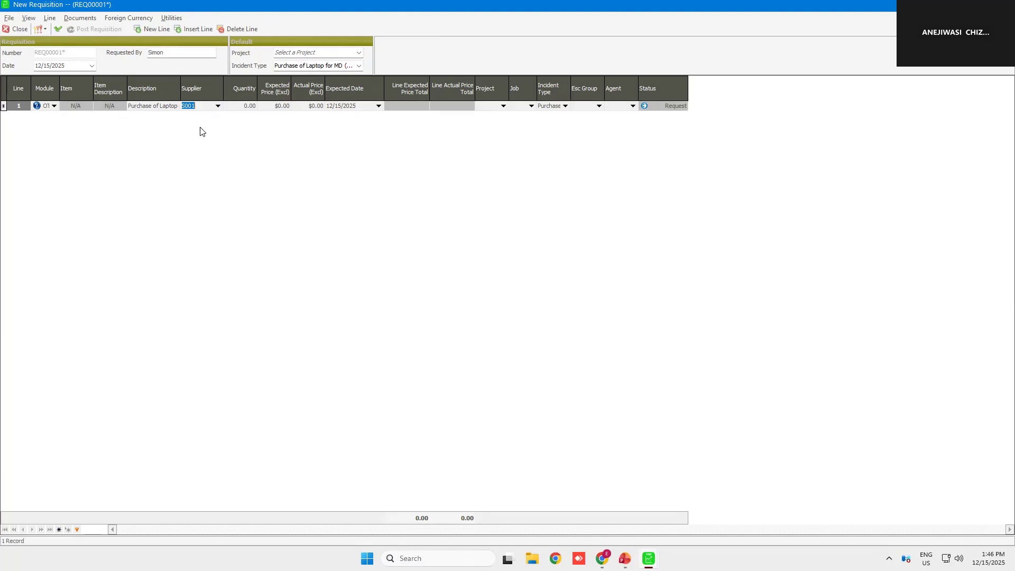
Set the line's quantity to 1, the expected price excluding tax to 1980 and the expected date to 12/17/2025.
{"action": "key", "text": "Tab"}
{"action": "type", "text": "1"}
{"action": "key", "text": "Tab"}
{"action": "type", "text": "1980"}
{"action": "key", "text": "Tab"}
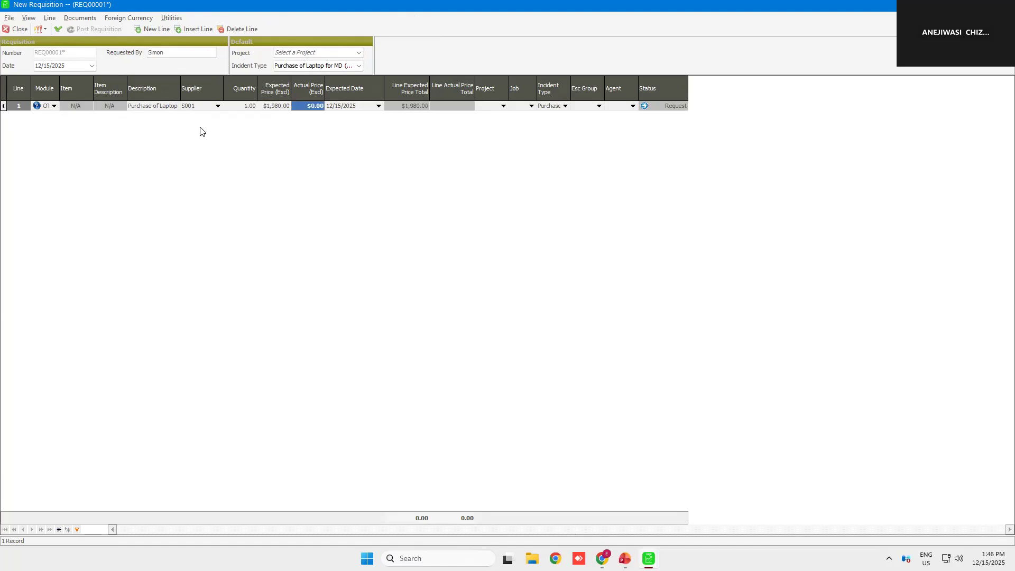
{"action": "key", "text": "Tab"}
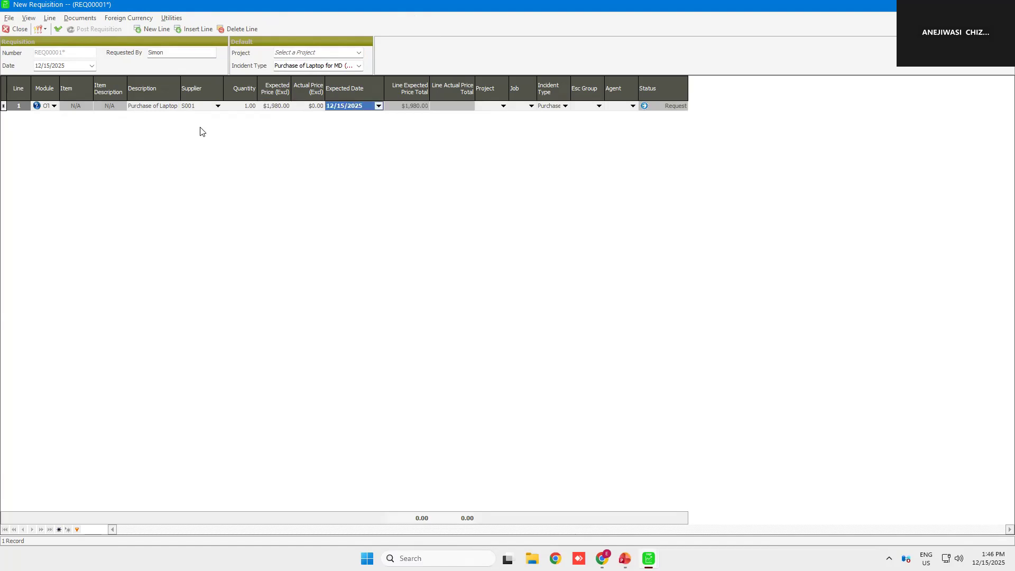
{"action": "left_click", "coordinate": [379, 107]}
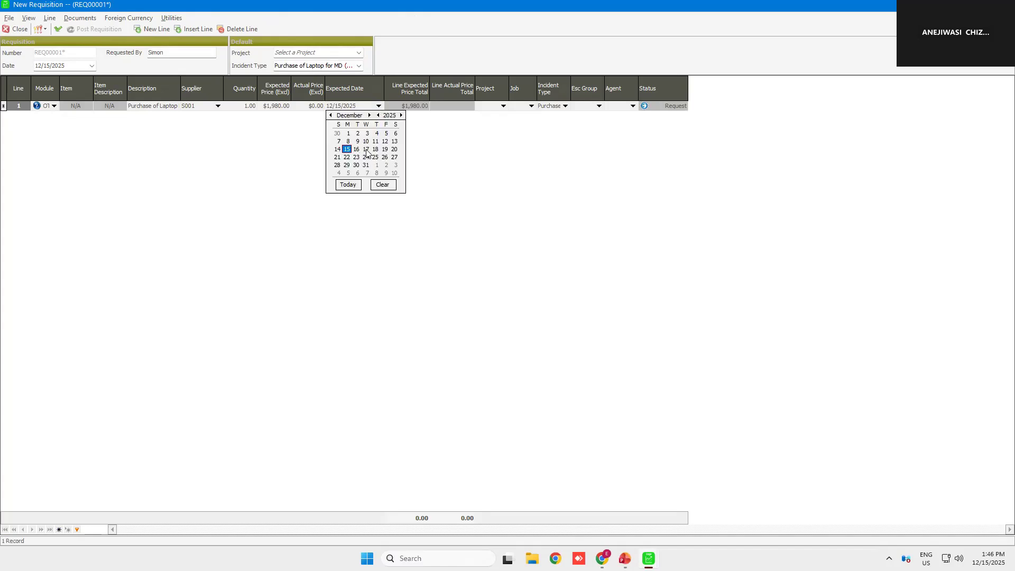
{"action": "left_click", "coordinate": [366, 150]}
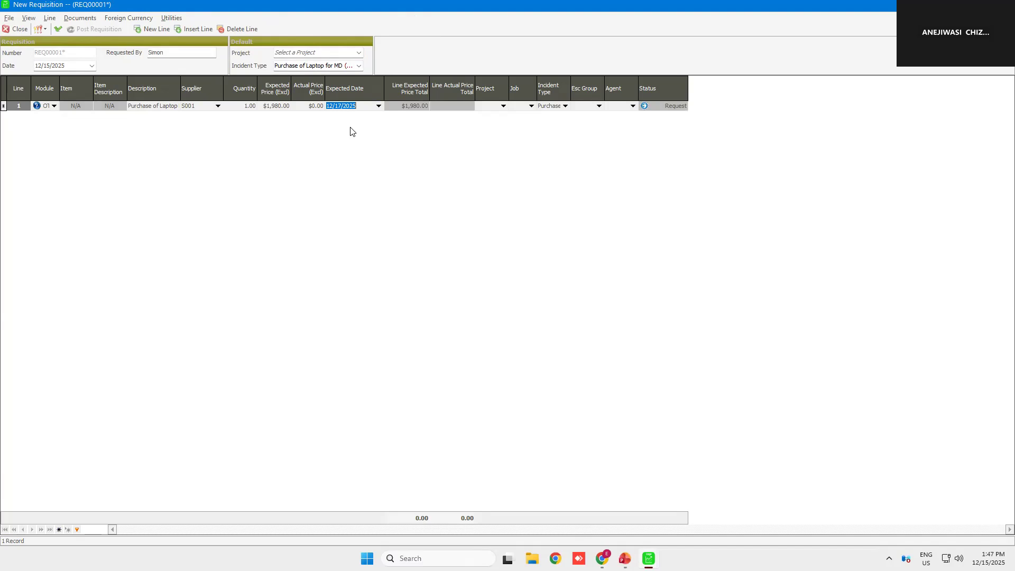
Assign the line to the Supervisors escalation group and its available agent, leaving project and job empty, and complete the line.
{"action": "key", "text": "Tab"}
{"action": "key", "text": "Tab"}
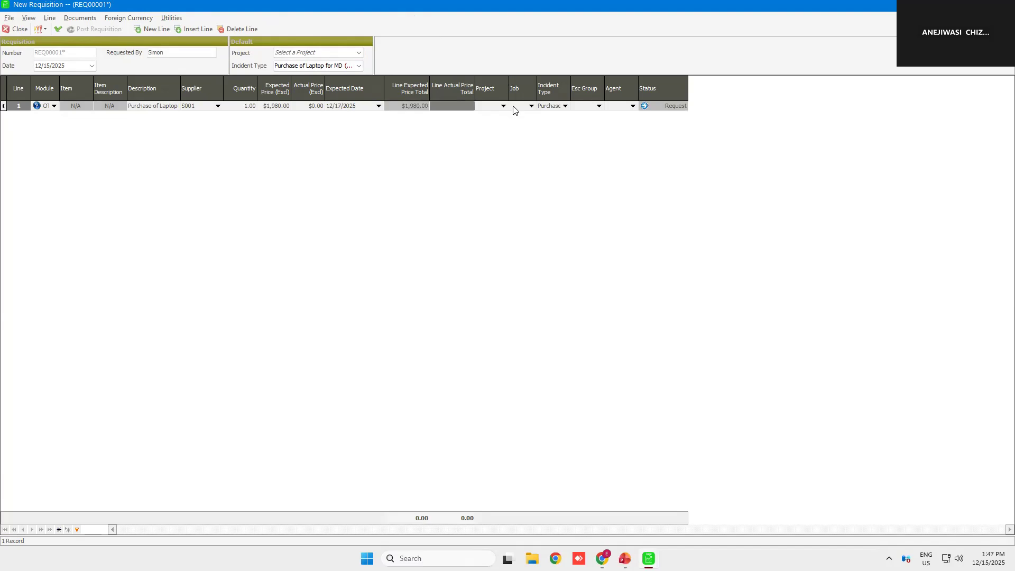
{"action": "key", "text": "Tab"}
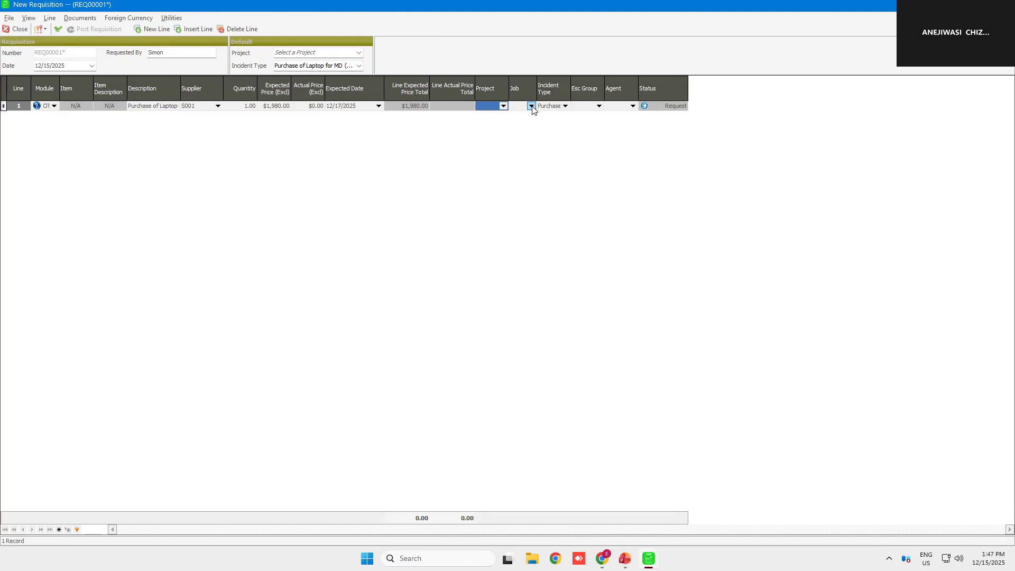
{"action": "key", "text": "Tab"}
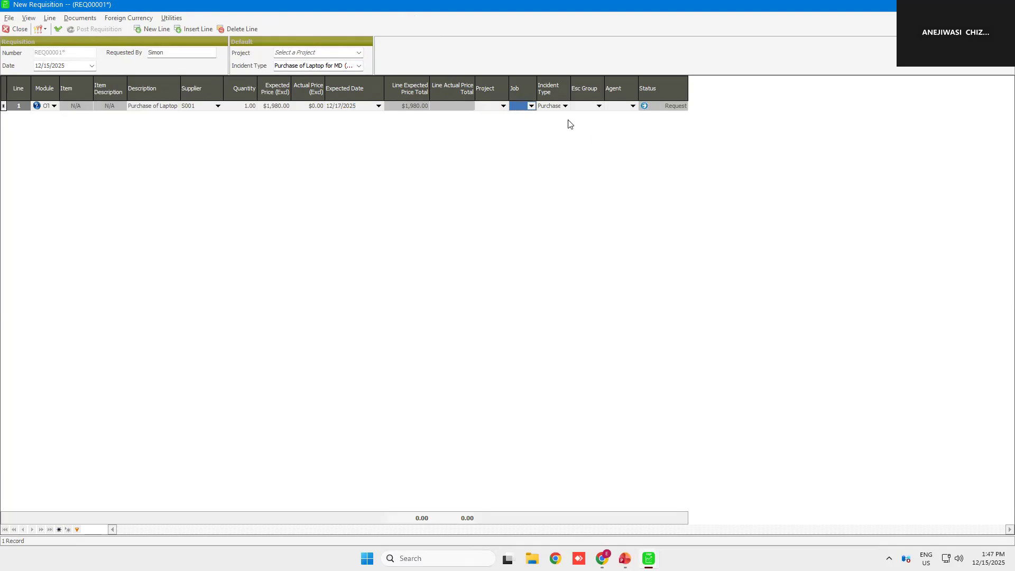
{"action": "key", "text": "Tab"}
{"action": "left_click", "coordinate": [600, 107]}
{"action": "left_click", "coordinate": [600, 108]}
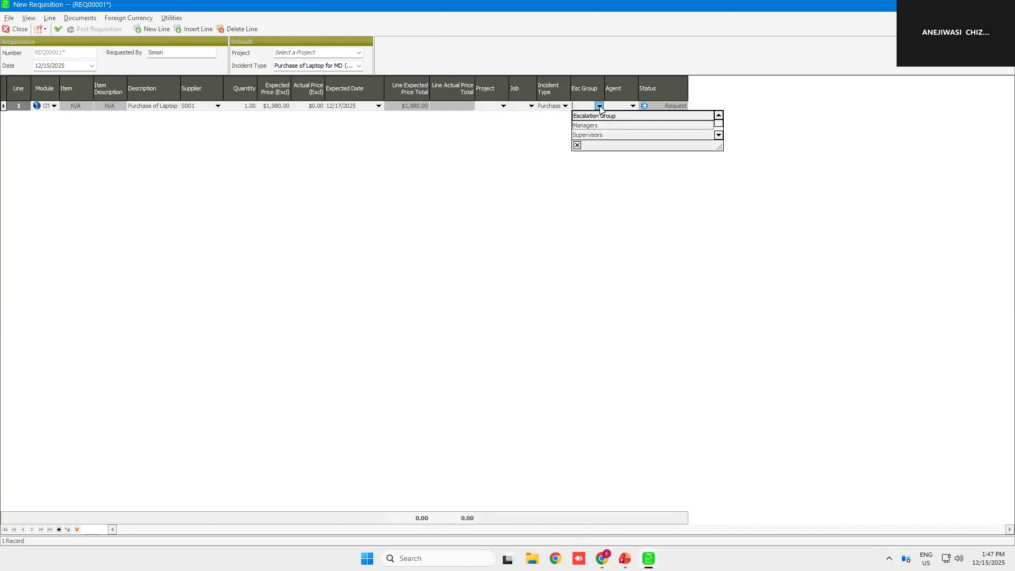
{"action": "left_click", "coordinate": [590, 135]}
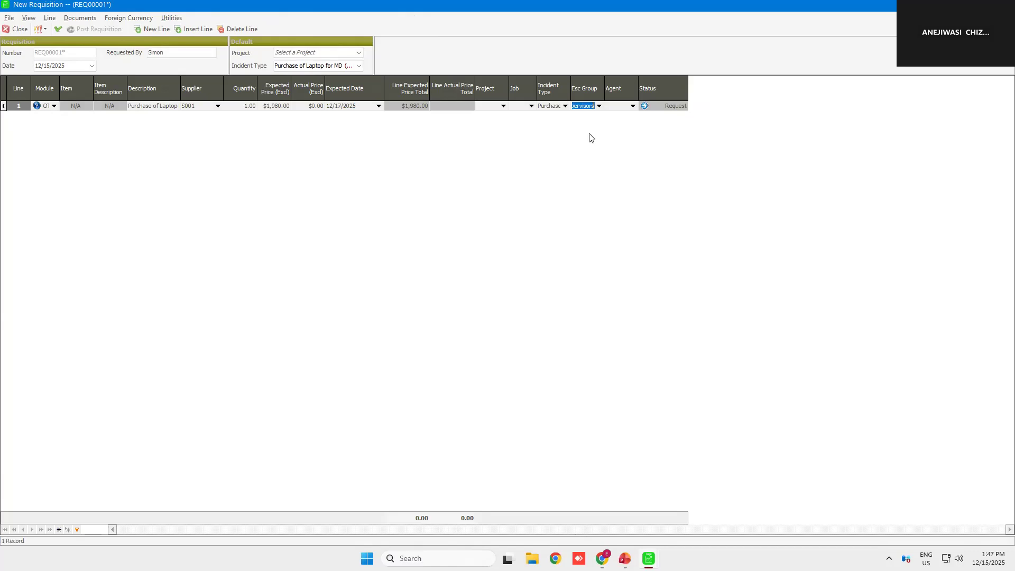
{"action": "left_click", "coordinate": [632, 107]}
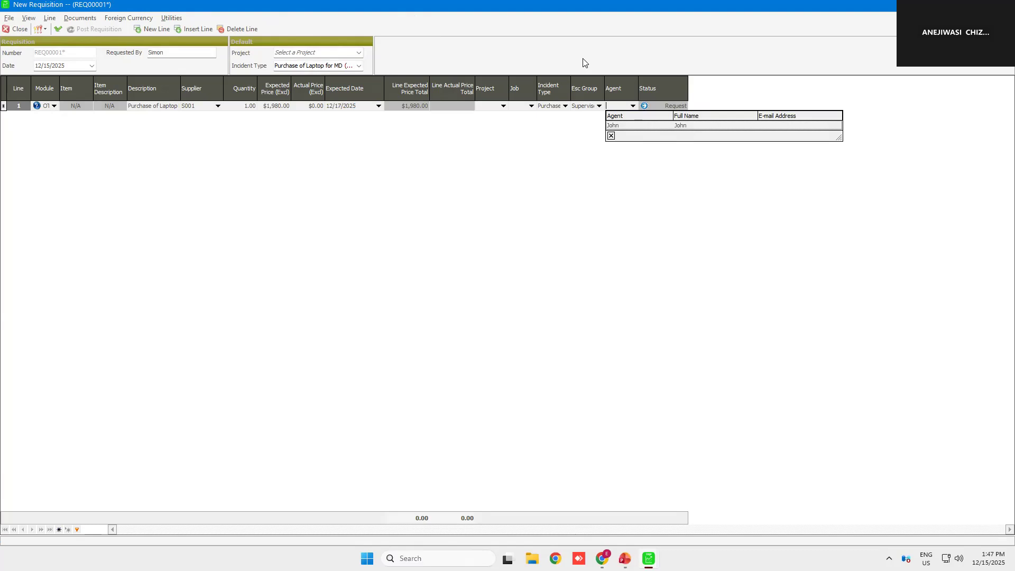
{"action": "left_click", "coordinate": [625, 127]}
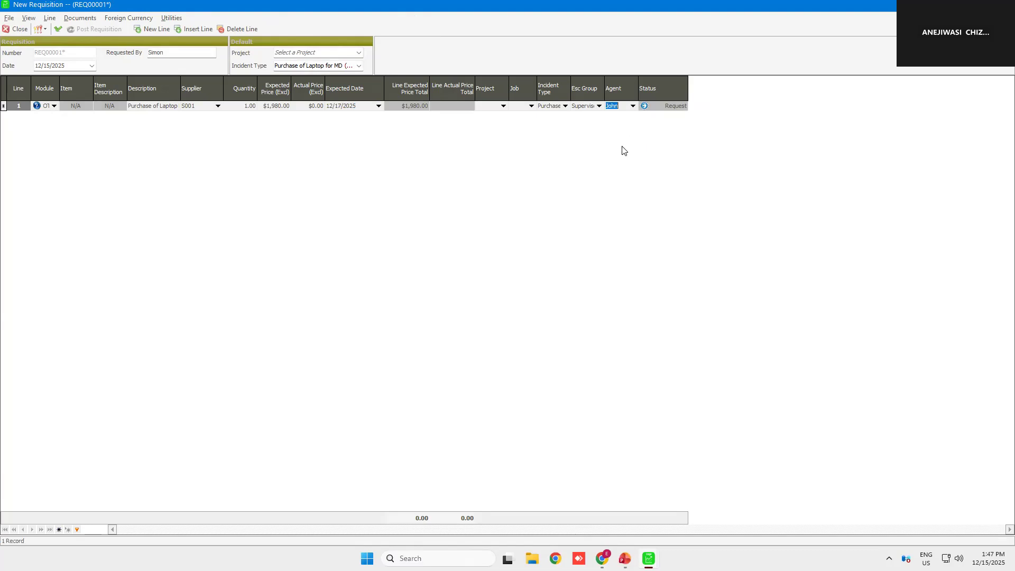
{"action": "key", "text": "Tab"}
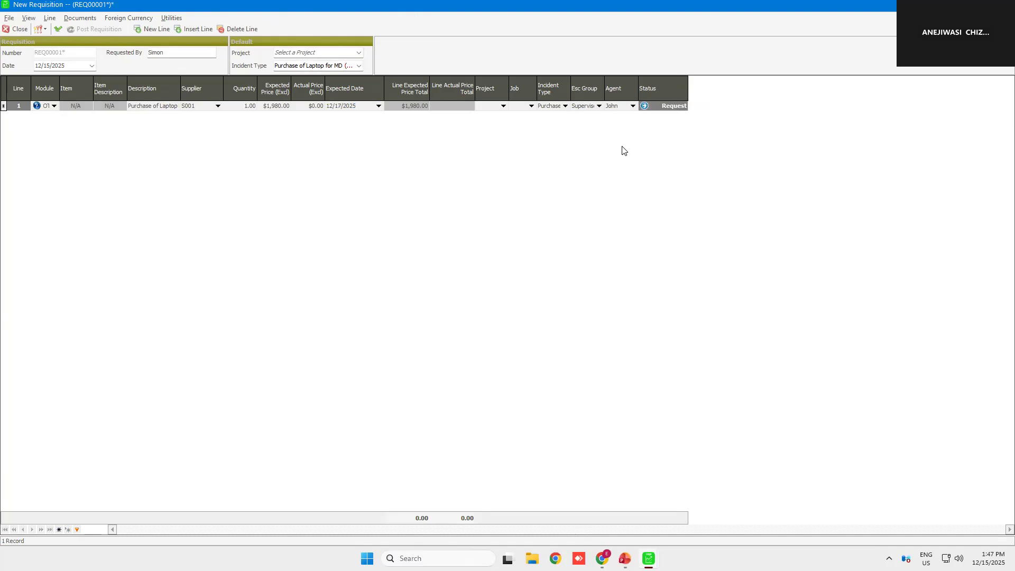
{"action": "key", "text": "Tab"}
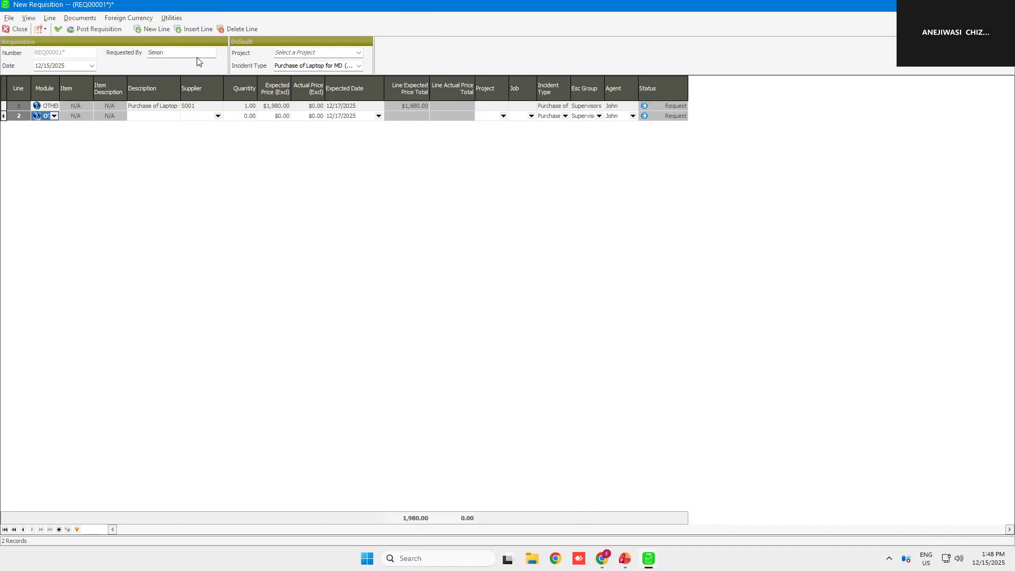
Start linking a document to the requisition and select HD091.pdf from the Documents folder as the file to add.
{"action": "left_click", "coordinate": [84, 20]}
{"action": "left_click", "coordinate": [88, 32]}
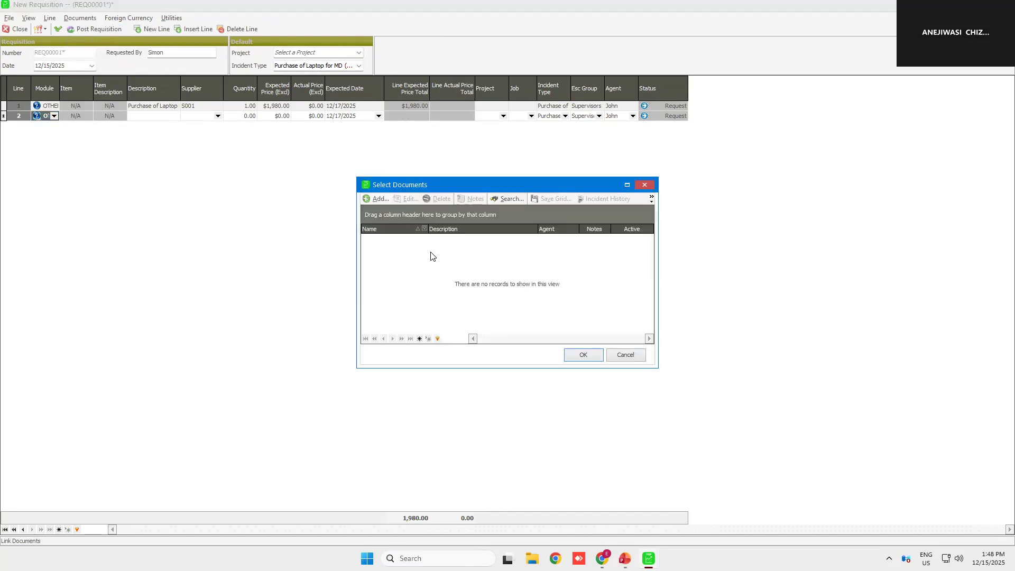
{"action": "left_click_drag", "start_coordinate": [506, 184], "coordinate": [448, 175]}
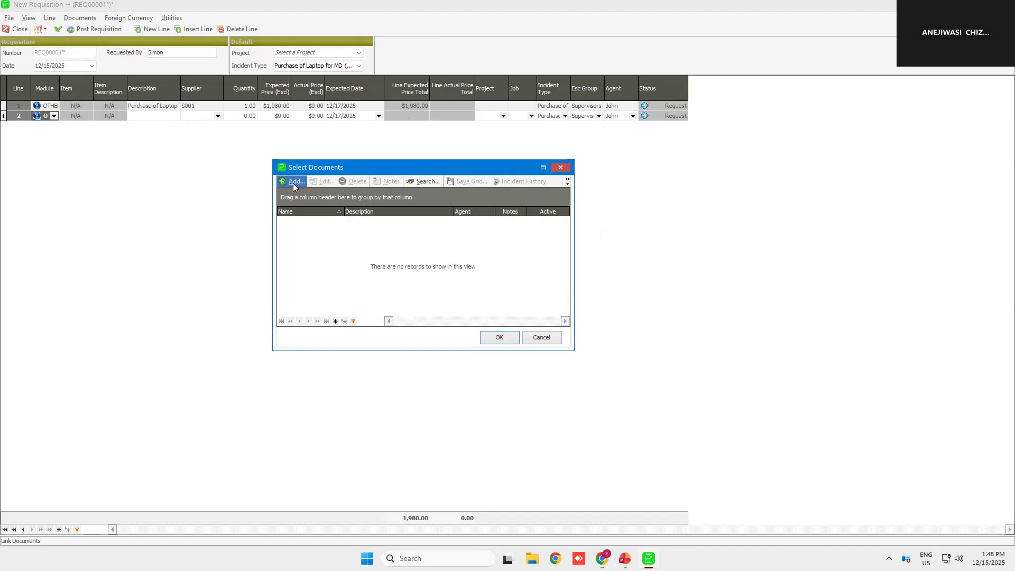
{"action": "left_click", "coordinate": [293, 183]}
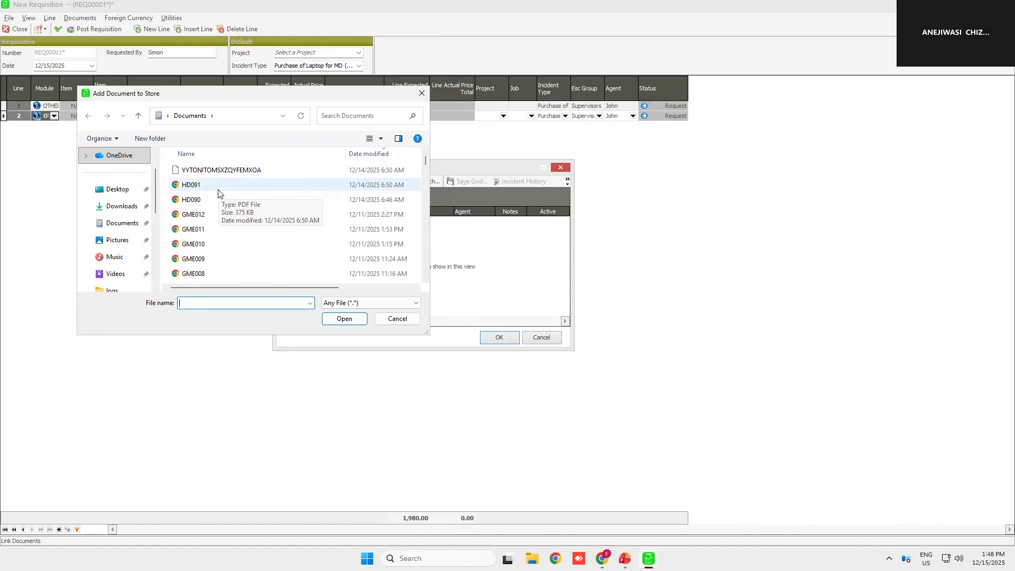
{"action": "left_click", "coordinate": [218, 193]}
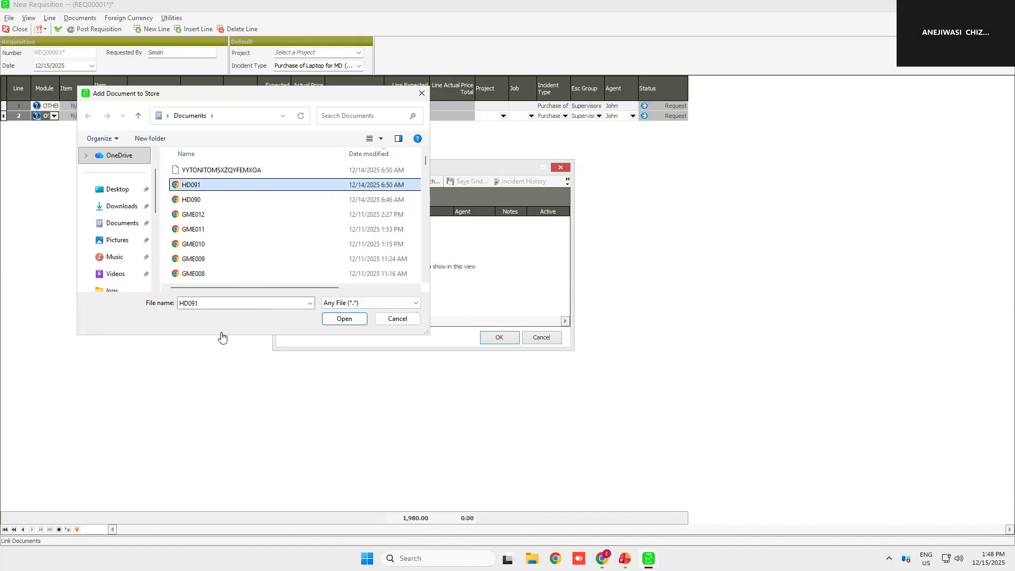
{"action": "left_click", "coordinate": [340, 321]}
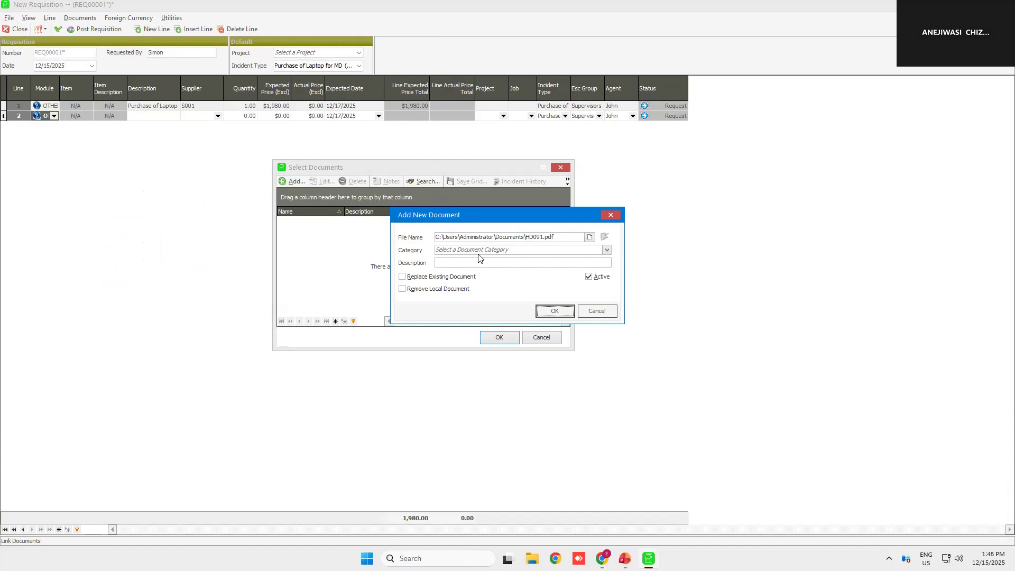
Describe the new document as Quotation Assessment For Purchase of Laptop, leave its category empty, and attach it to the requisition.
{"action": "left_click", "coordinate": [484, 252]}
{"action": "left_click", "coordinate": [544, 312]}
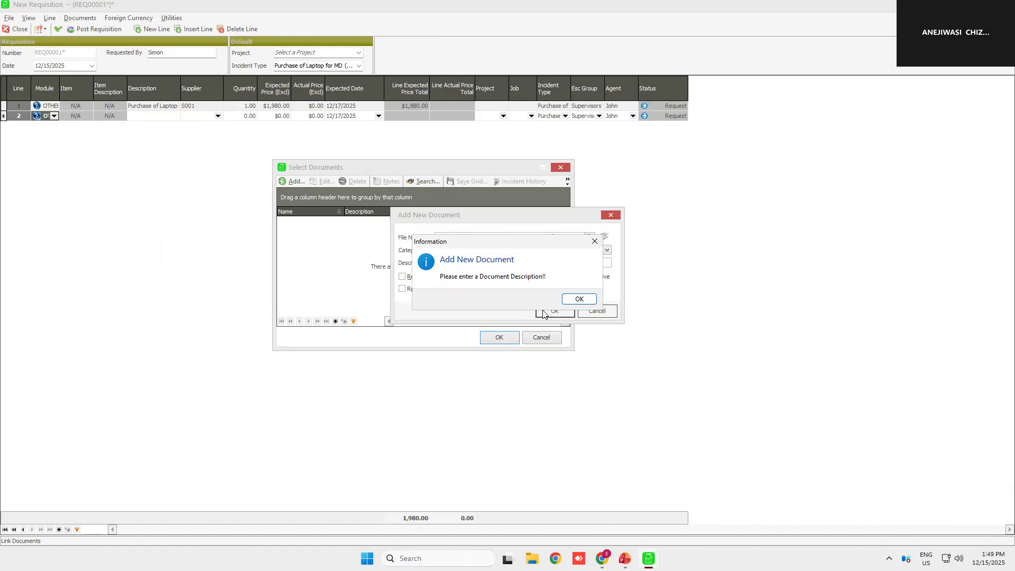
{"action": "key", "text": "Return"}
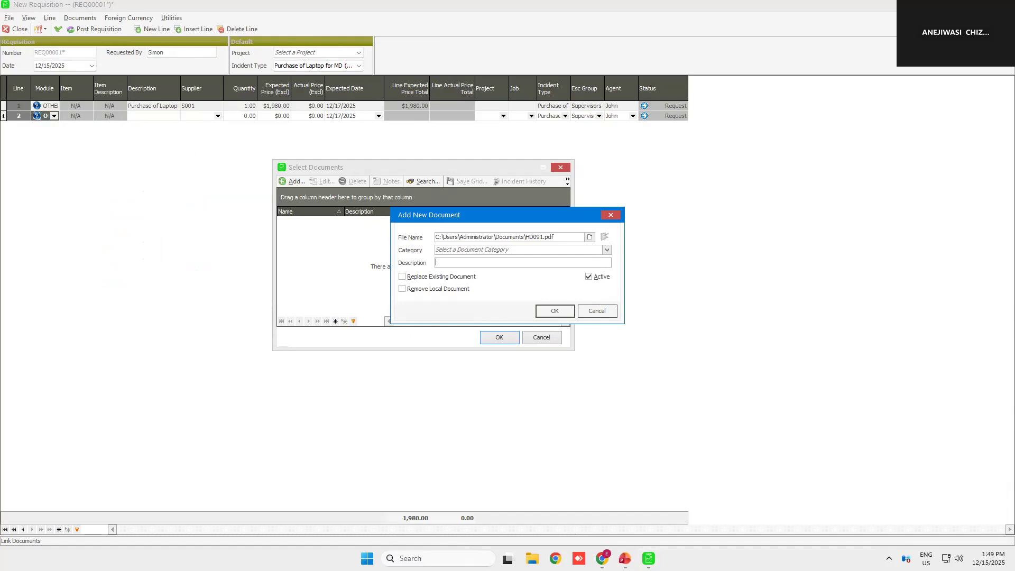
{"action": "type", "text": "Quotation Asement"}
{"action": "key", "text": "BackSpace"}
{"action": "key", "text": "BackSpace"}
{"action": "key", "text": "BackSpace"}
{"action": "key", "text": "BackSpace"}
{"action": "type", "text": "ssment For Purchase of Laptop"}
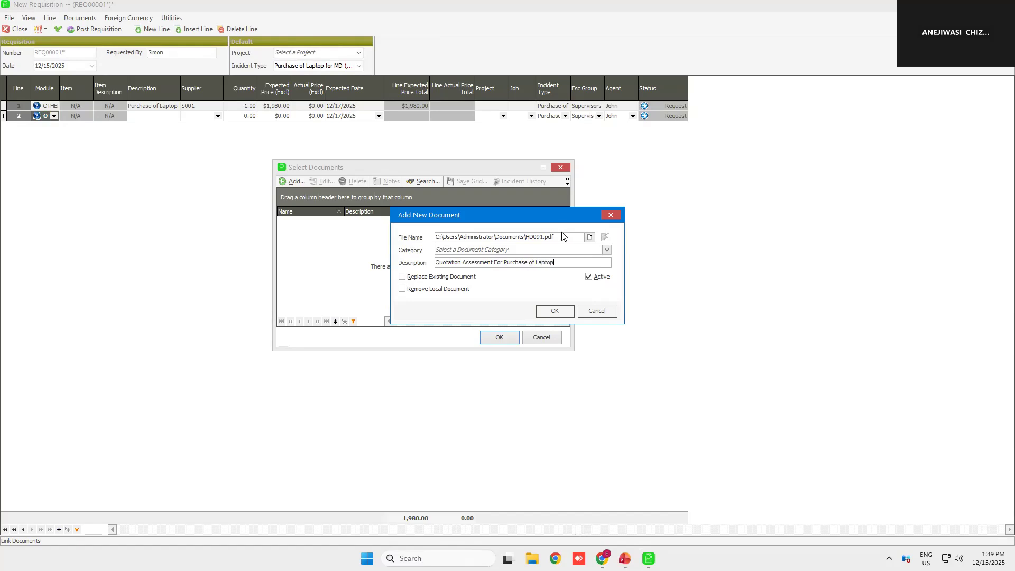
{"action": "left_click", "coordinate": [554, 312]}
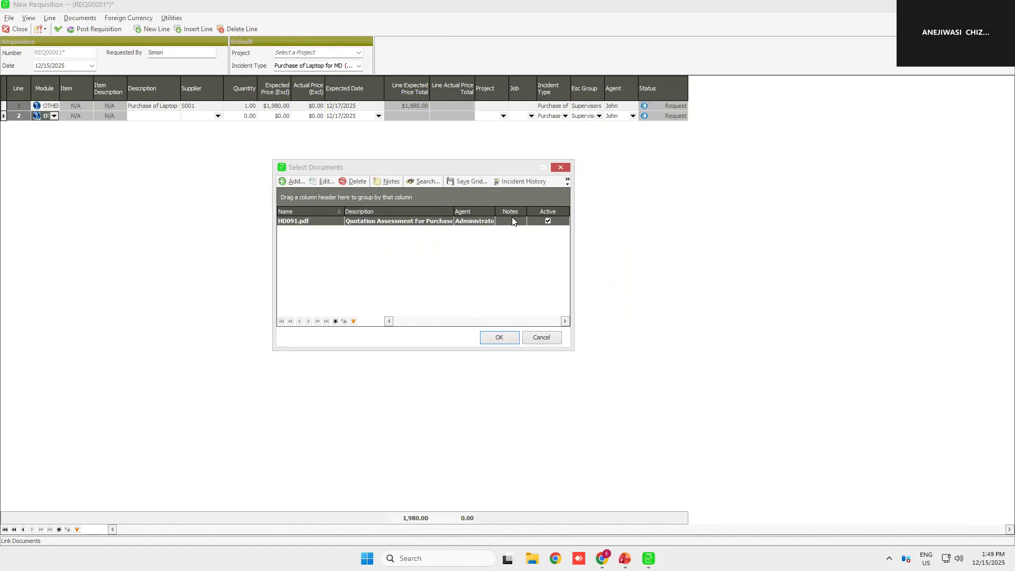
{"action": "left_click", "coordinate": [498, 338]}
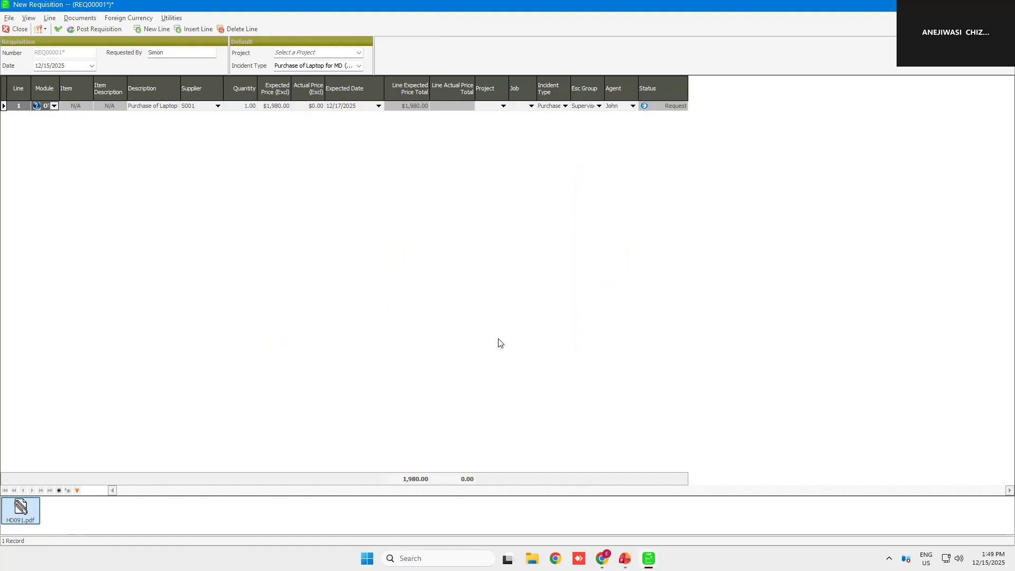
Validate the completed requisition batch, then post it and confirm the posting.
{"action": "left_click", "coordinate": [546, 108]}
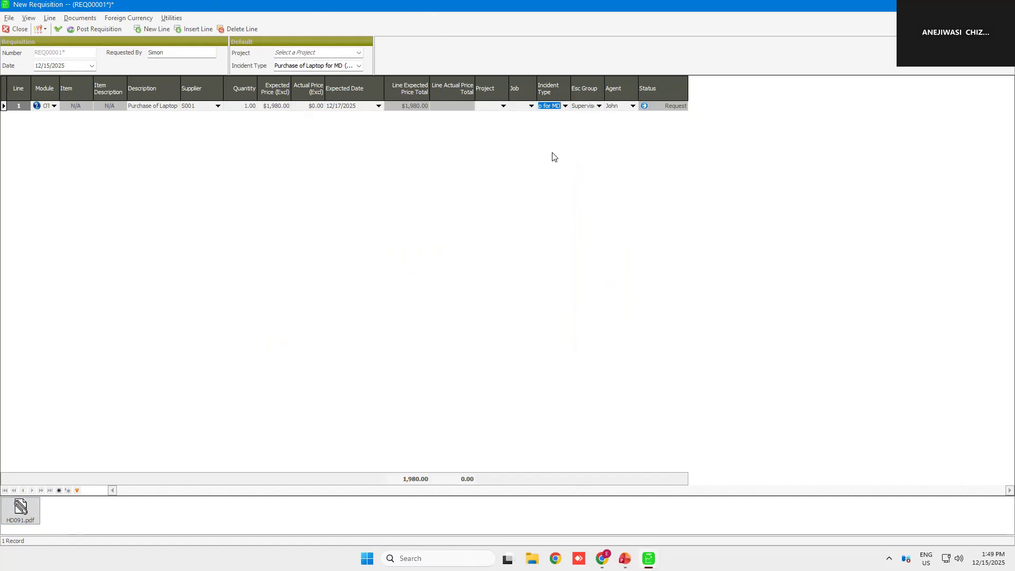
{"action": "key", "text": "Tab"}
{"action": "key", "text": "Tab"}
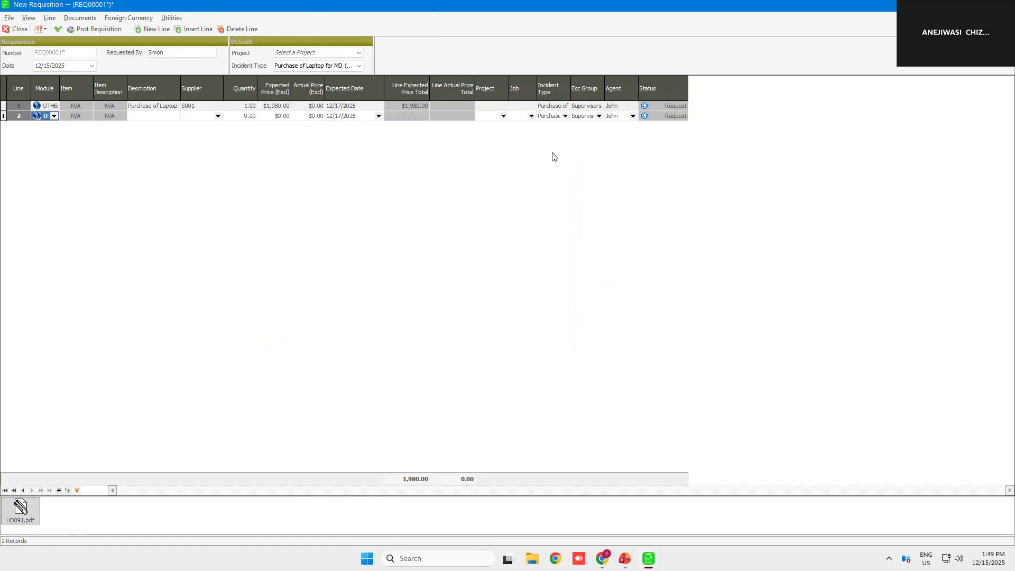
{"action": "left_click", "coordinate": [58, 29]}
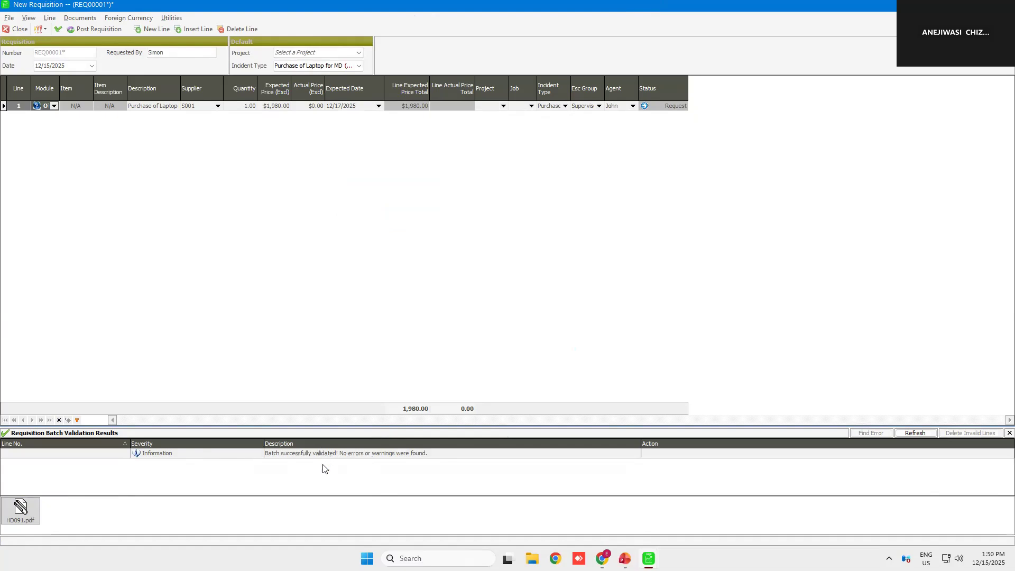
{"action": "left_click", "coordinate": [91, 30]}
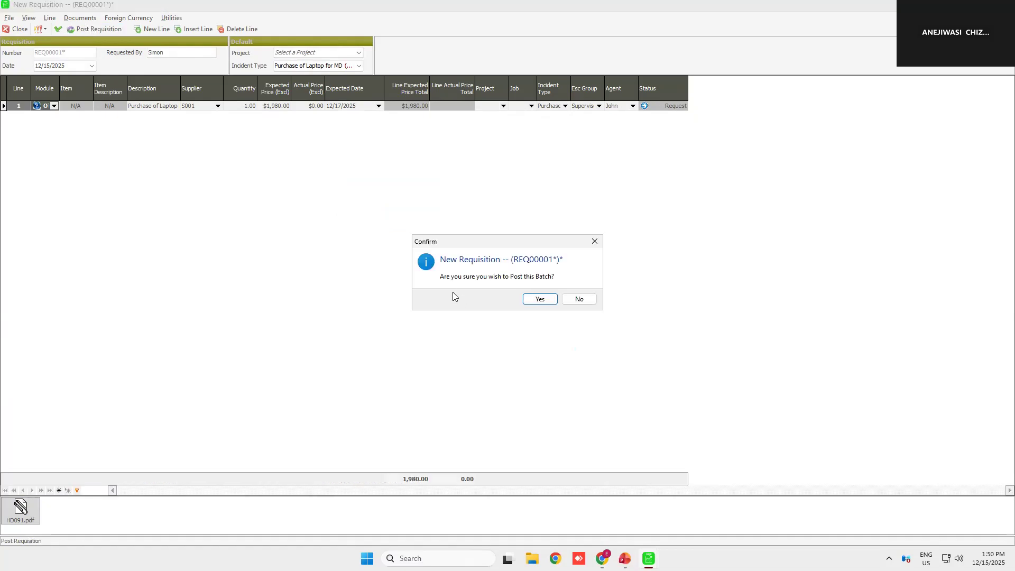
{"action": "left_click", "coordinate": [540, 299]}
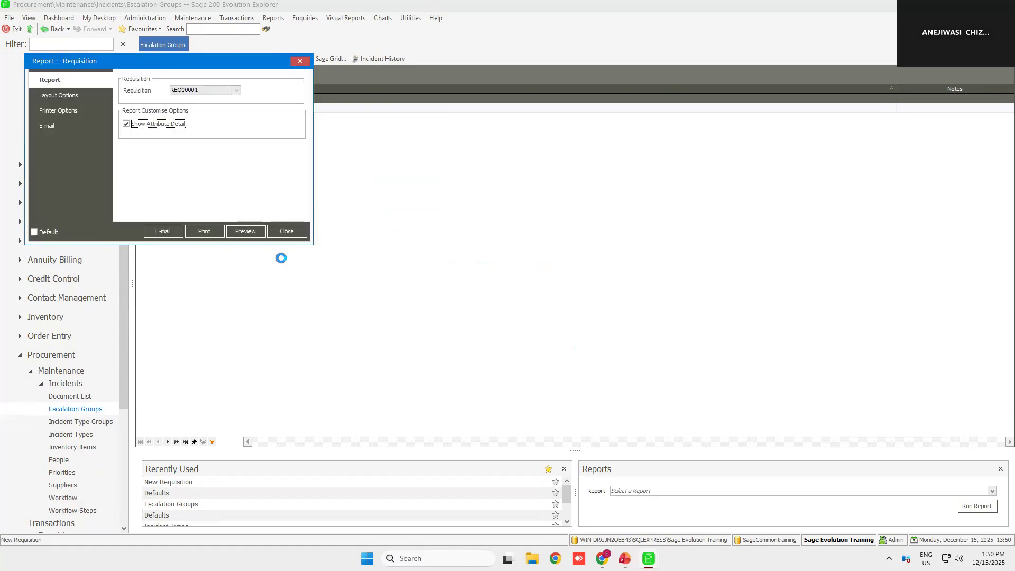
Preview the requisition report, then close the preview and report options and acknowledge the batch posting.
{"action": "left_click", "coordinate": [246, 231]}
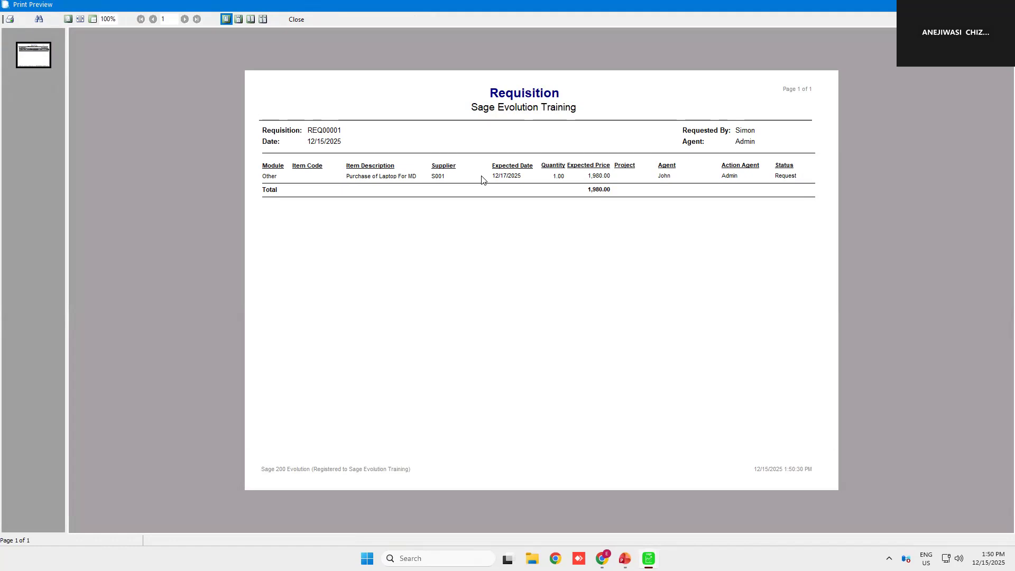
{"action": "left_click", "coordinate": [299, 21]}
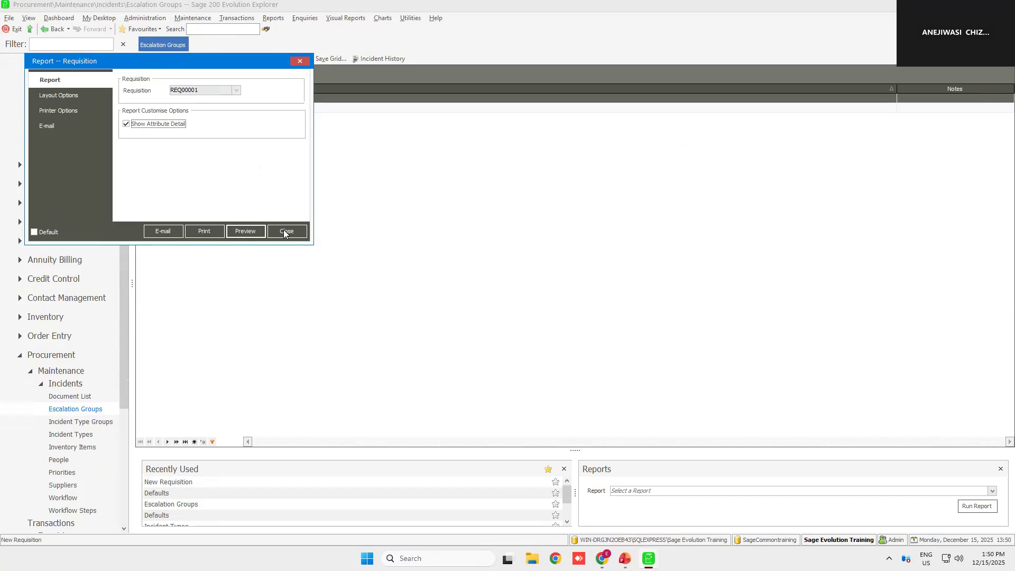
{"action": "left_click", "coordinate": [286, 232]}
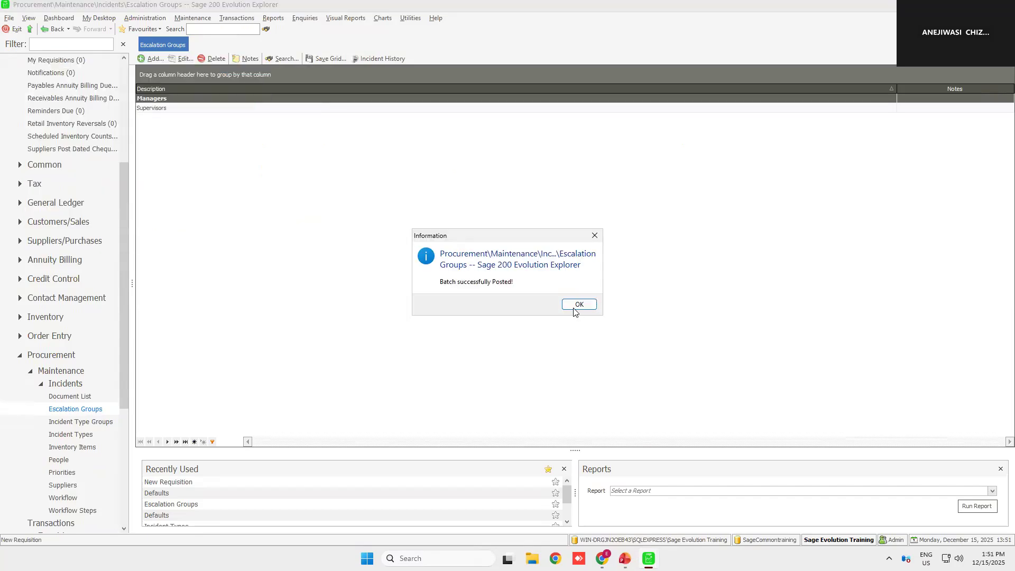
{"action": "left_click", "coordinate": [578, 306]}
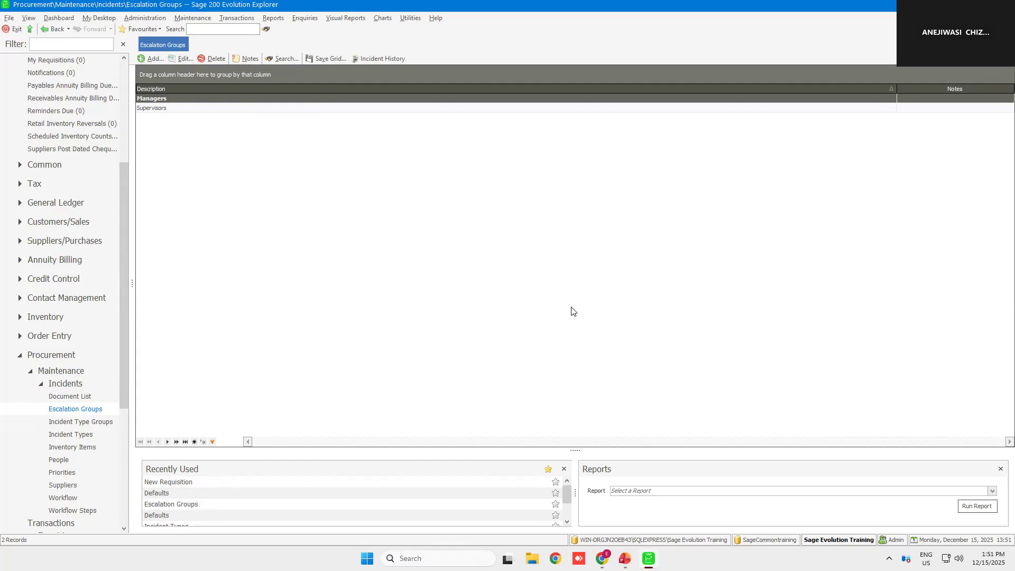
Exit and log off the Admin session, then enter the approving agent's name and password for the Sage Evolution Training company.
{"action": "left_click", "coordinate": [9, 18]}
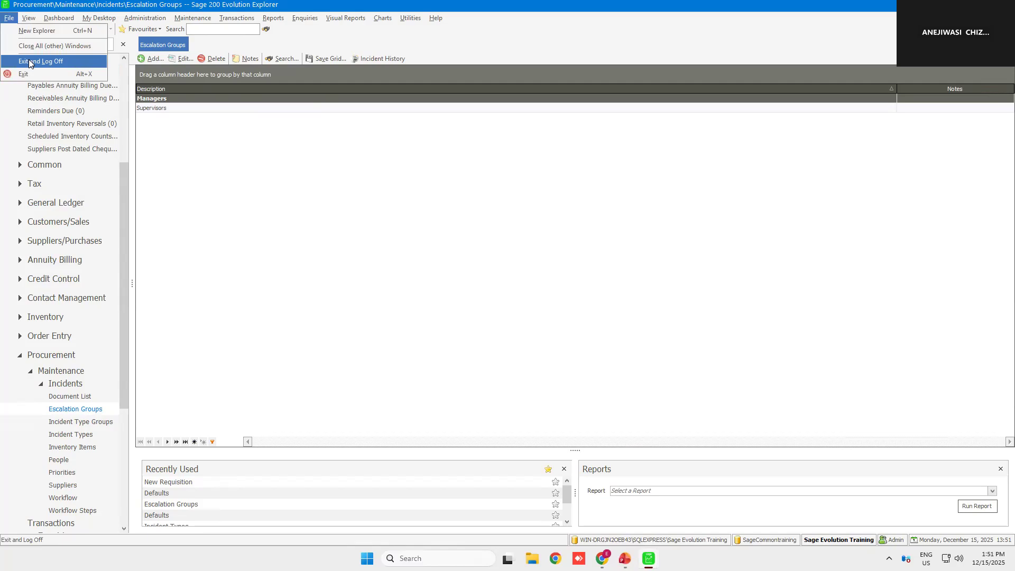
{"action": "left_click", "coordinate": [29, 62]}
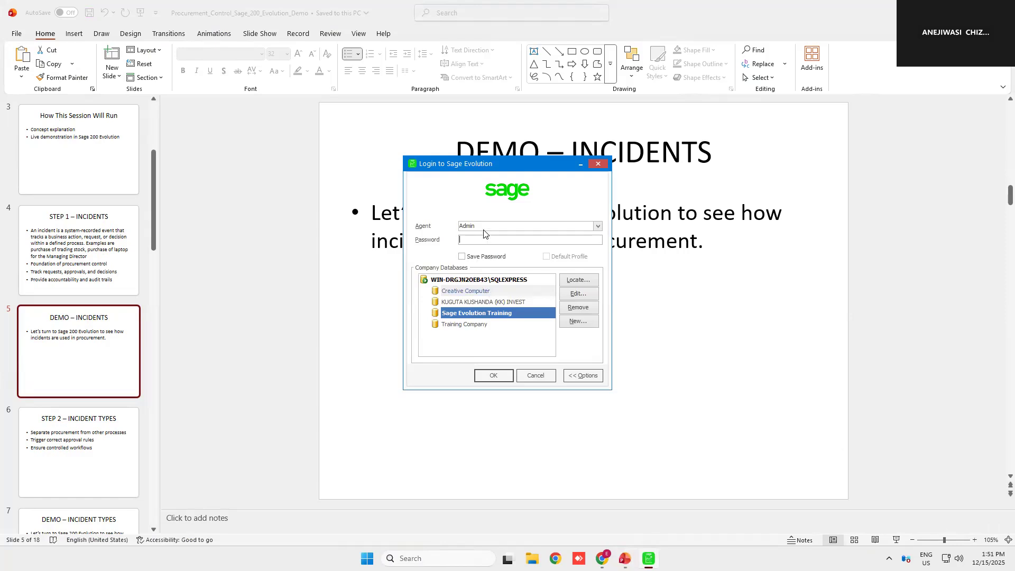
{"action": "key", "text": "shift+Tab"}
{"action": "type", "text": "Jo"}
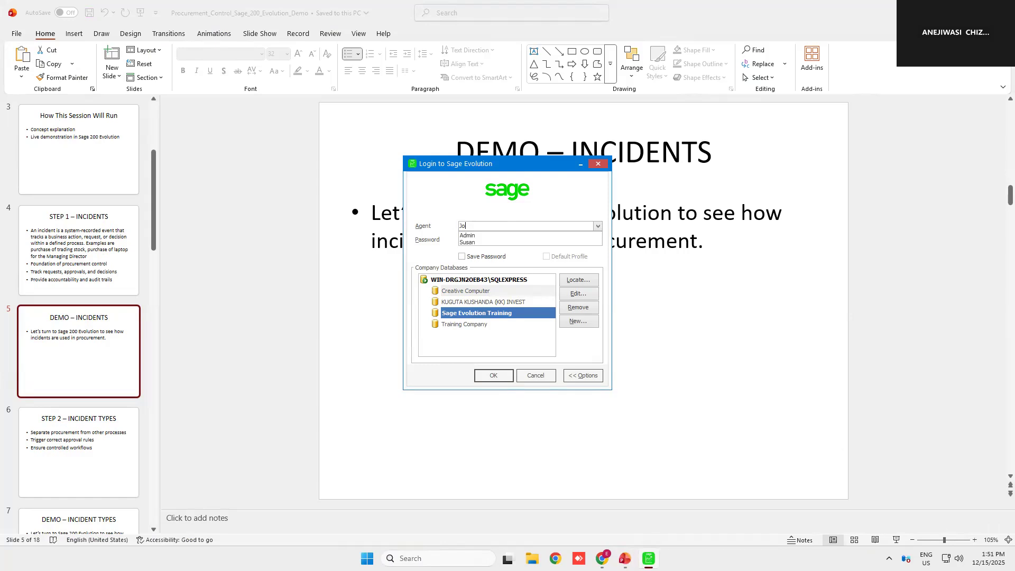
{"action": "type", "text": "hn"}
{"action": "key", "text": "Tab"}
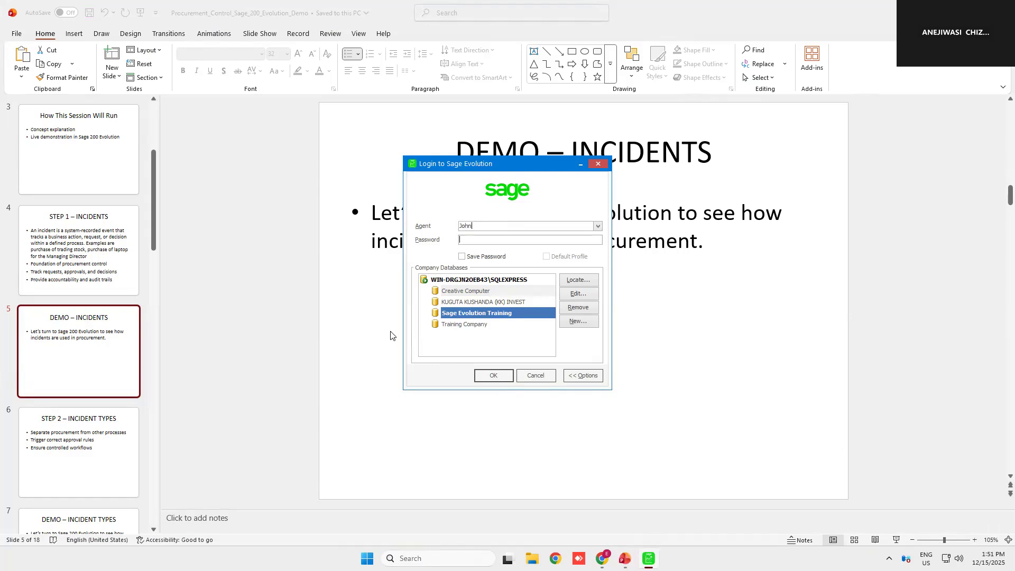
{"action": "type", "text": "***"}
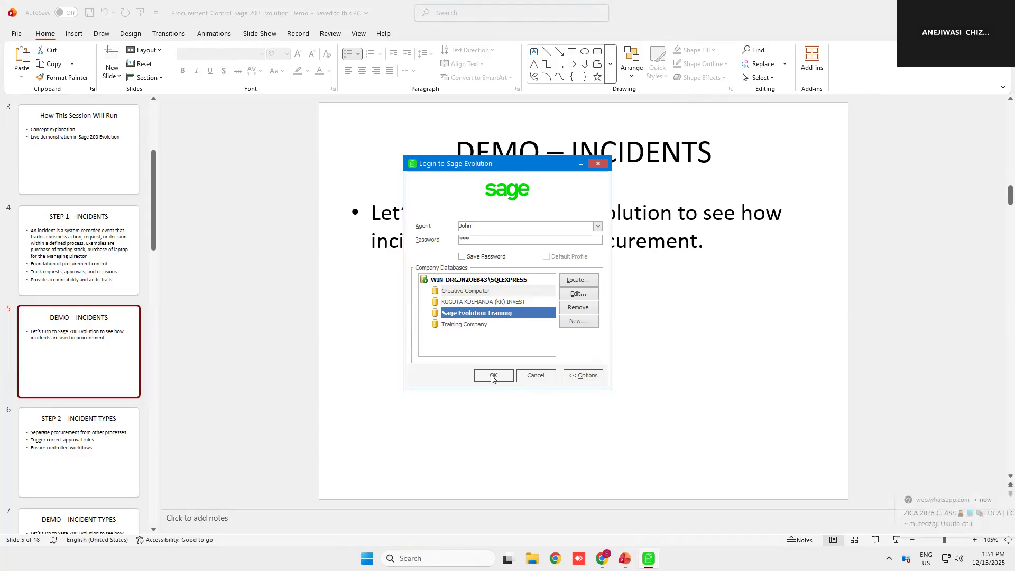
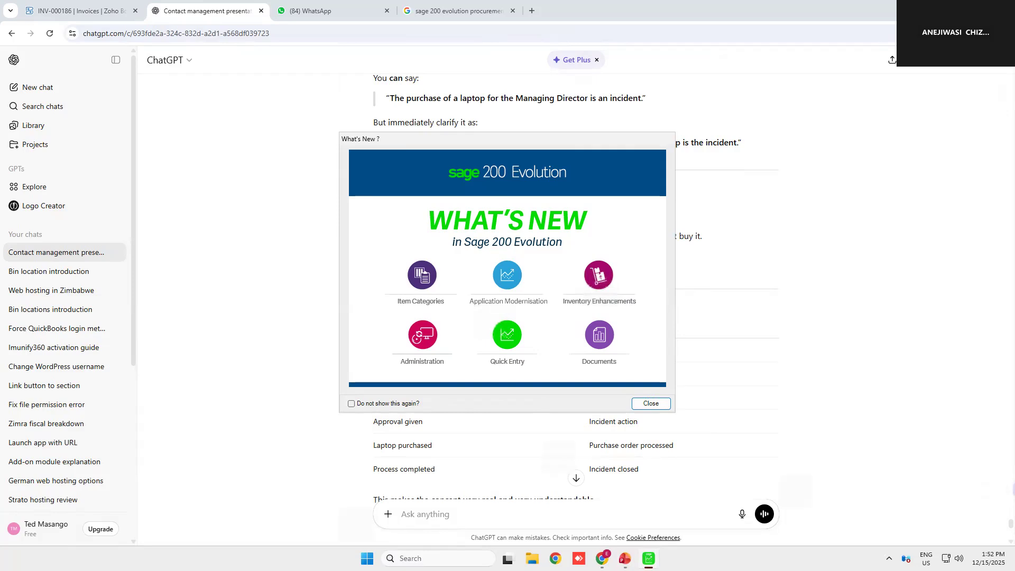
Show the desktop, close the running Sage Evolution window, and relaunch Sage Evolution through a search for sage.
{"action": "key", "text": "super+d"}
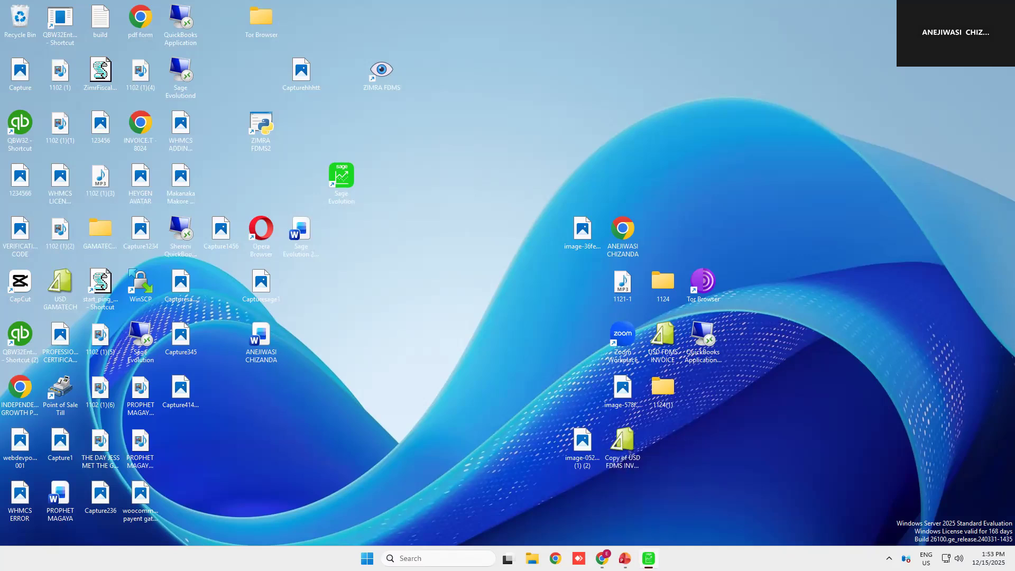
{"action": "right_click", "coordinate": [649, 558]}
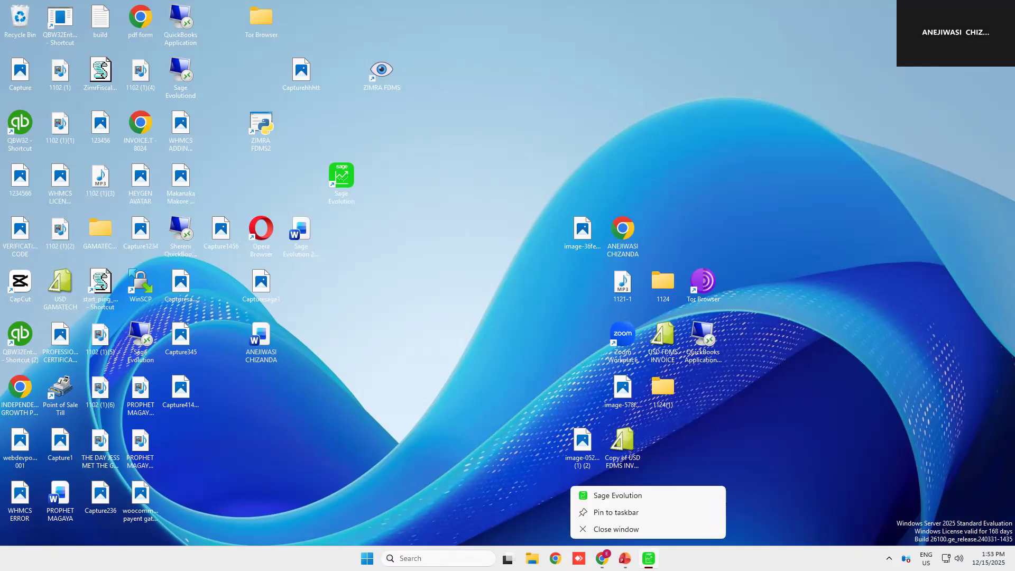
{"action": "left_click", "coordinate": [617, 529]}
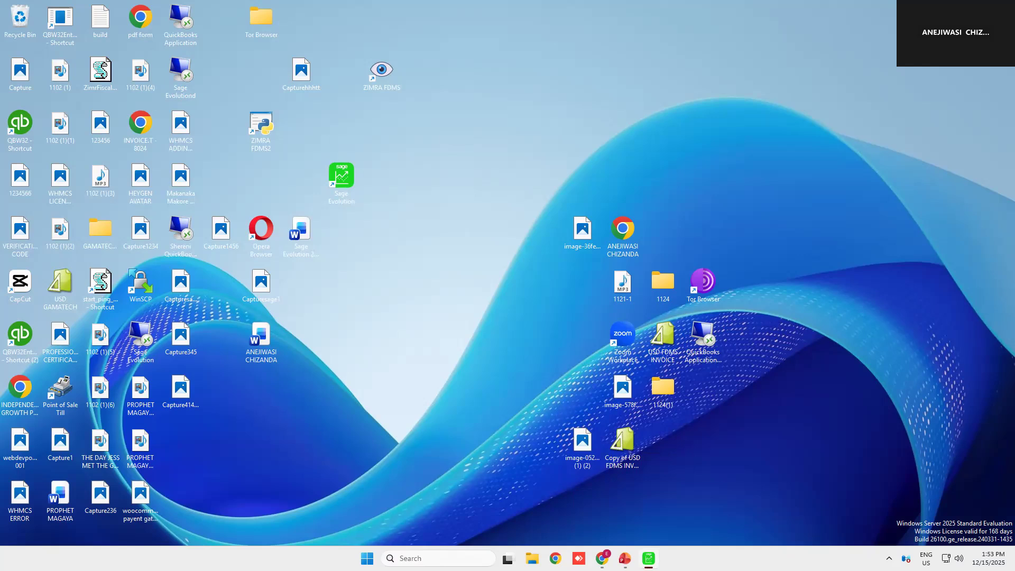
{"action": "left_click", "coordinate": [529, 306]}
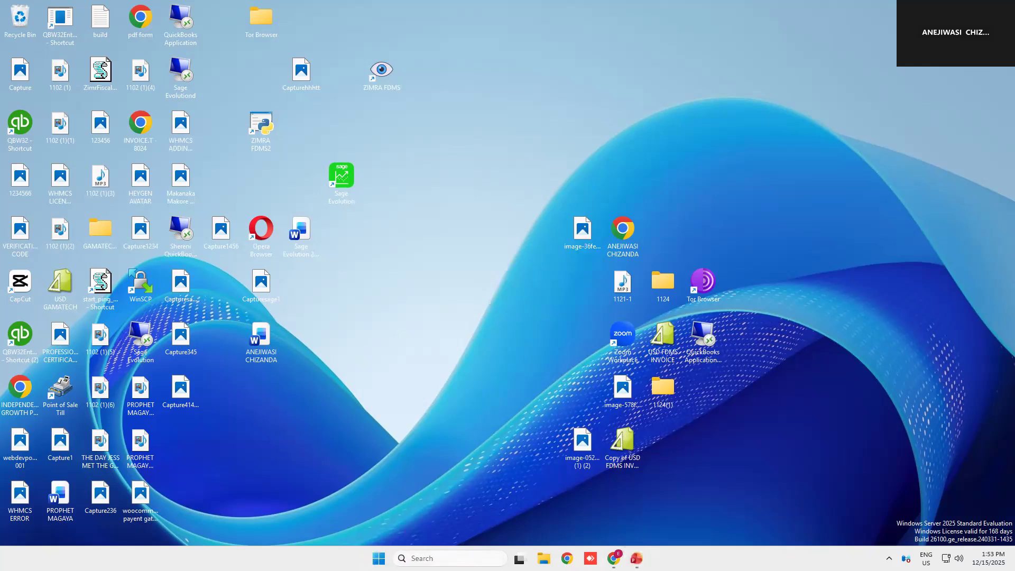
{"action": "left_click", "coordinate": [423, 558]}
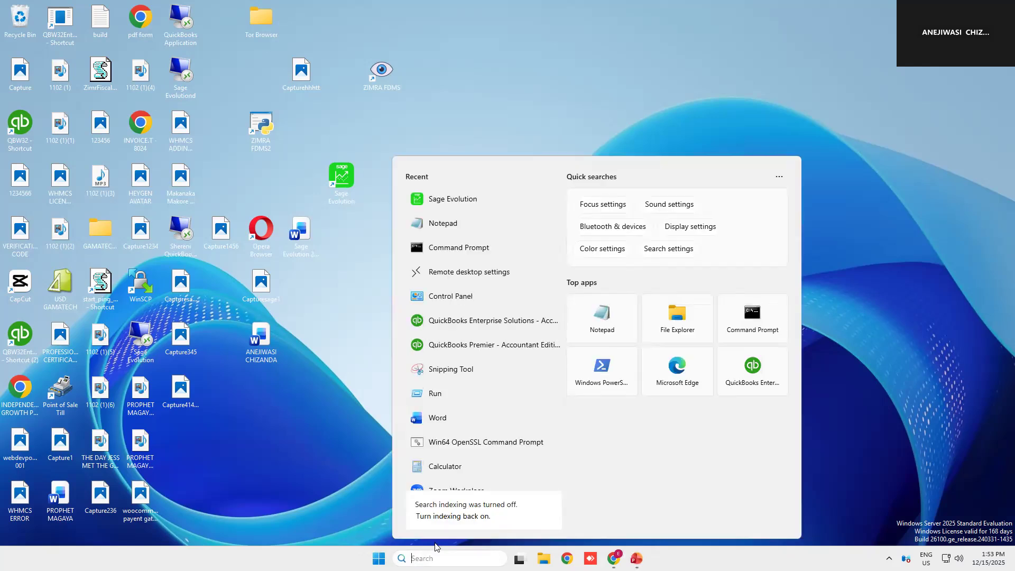
{"action": "type", "text": "sage"}
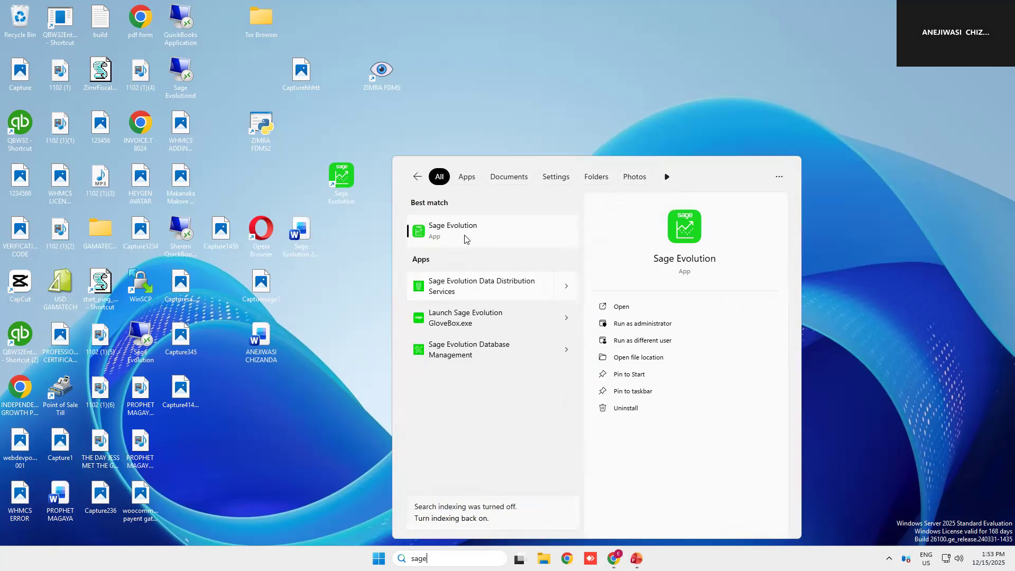
{"action": "left_click", "coordinate": [465, 238]}
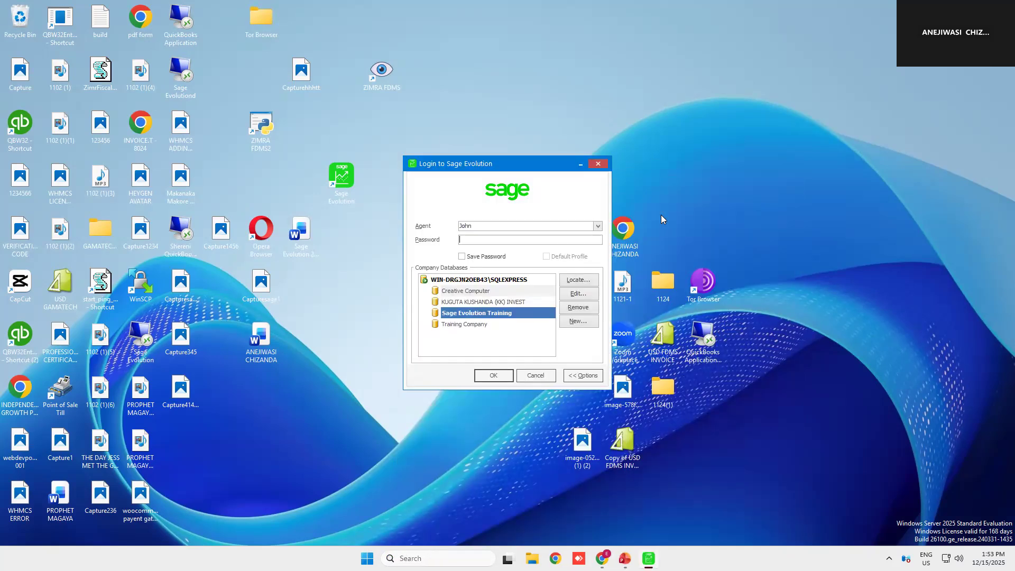
Log in with the approving agent's password, postpone registration, accept the current system date as session date, and maximise the main window.
{"action": "type", "text": "****"}
{"action": "left_click", "coordinate": [494, 375]}
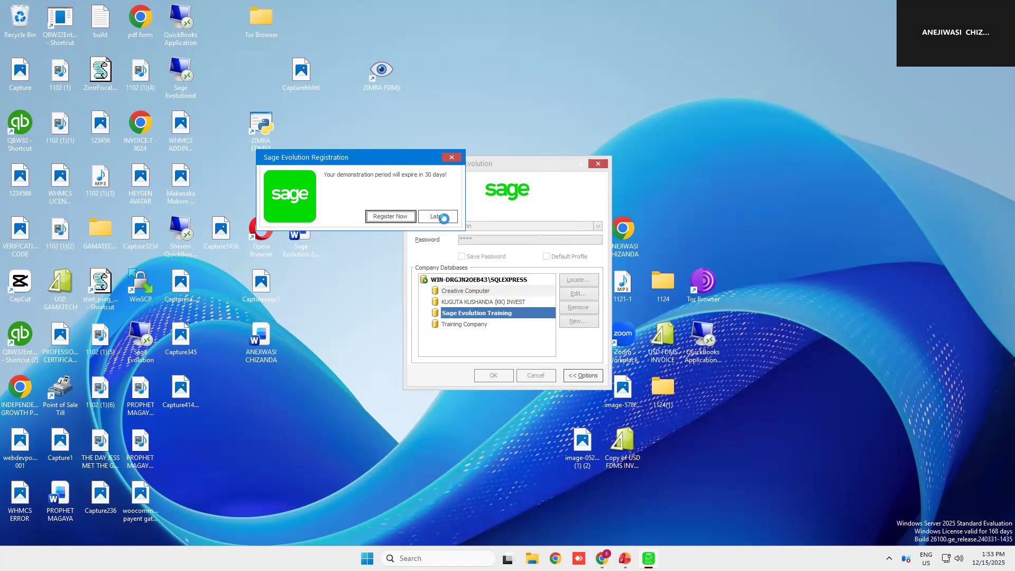
{"action": "left_click", "coordinate": [437, 216]}
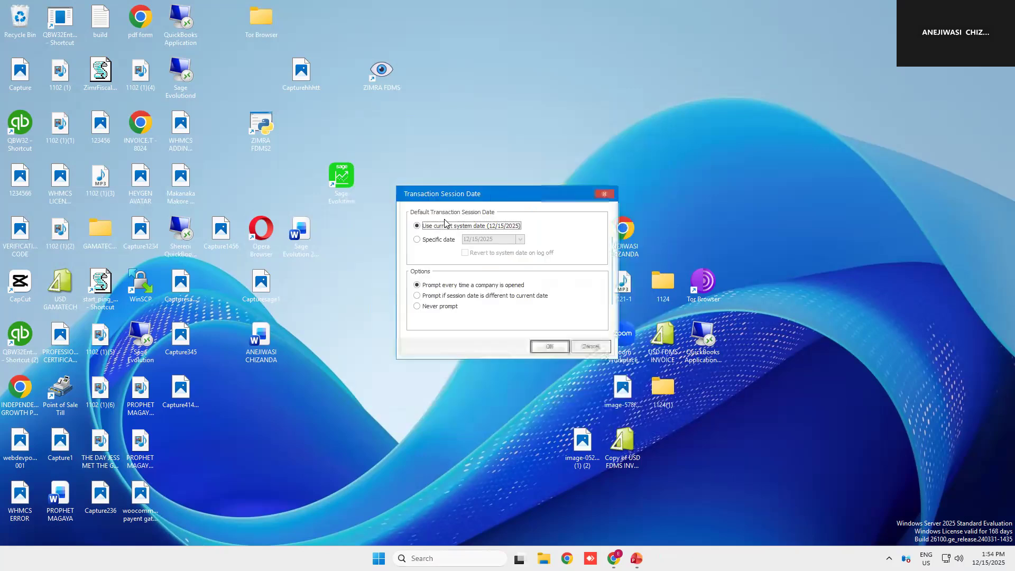
{"action": "left_click", "coordinate": [538, 350]}
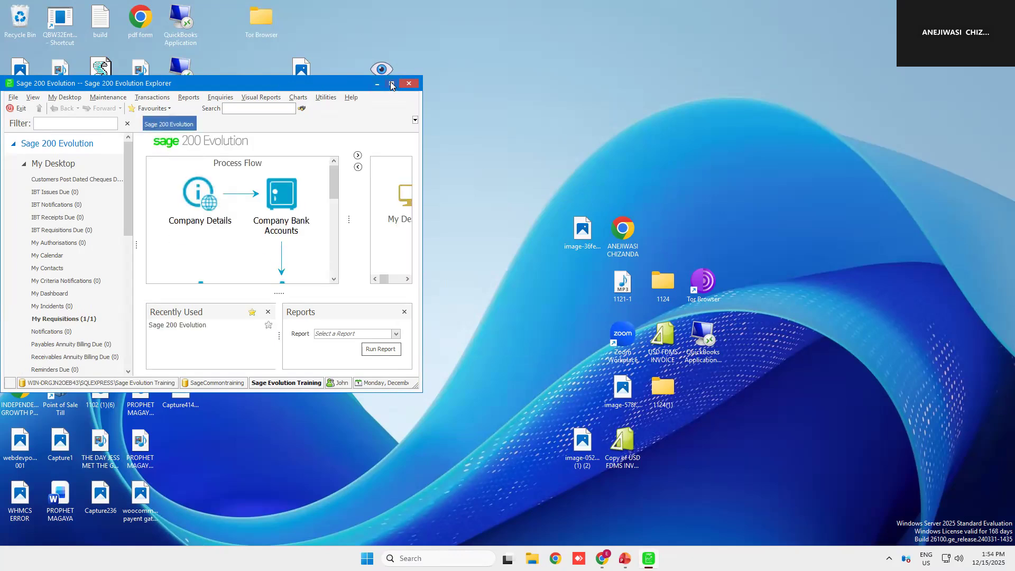
{"action": "left_click_drag", "start_coordinate": [368, 89], "coordinate": [364, 12]}
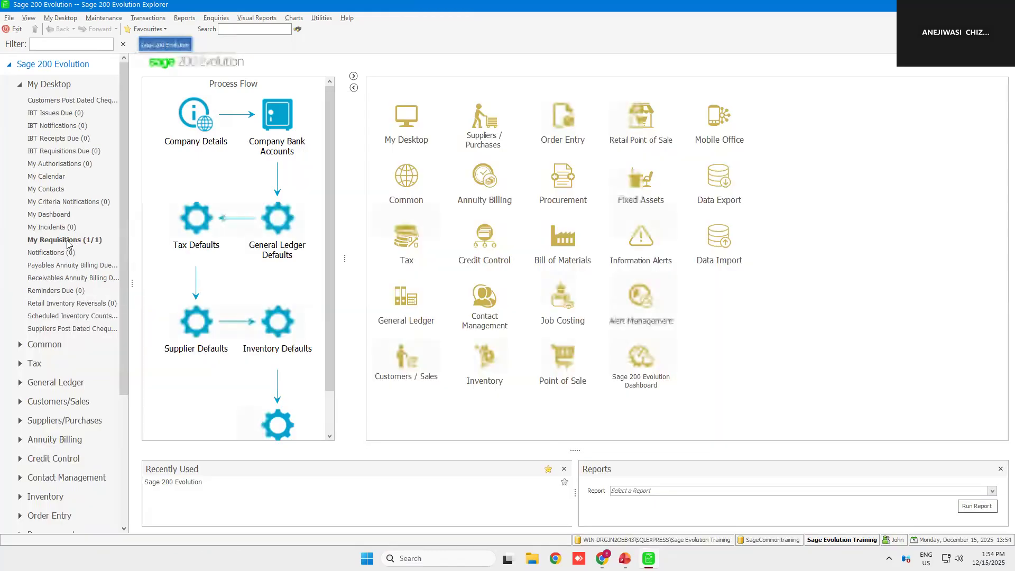
Open the laptop purchase incident from My Requisitions and display its linked requisition in a maximised window.
{"action": "left_click", "coordinate": [68, 244]}
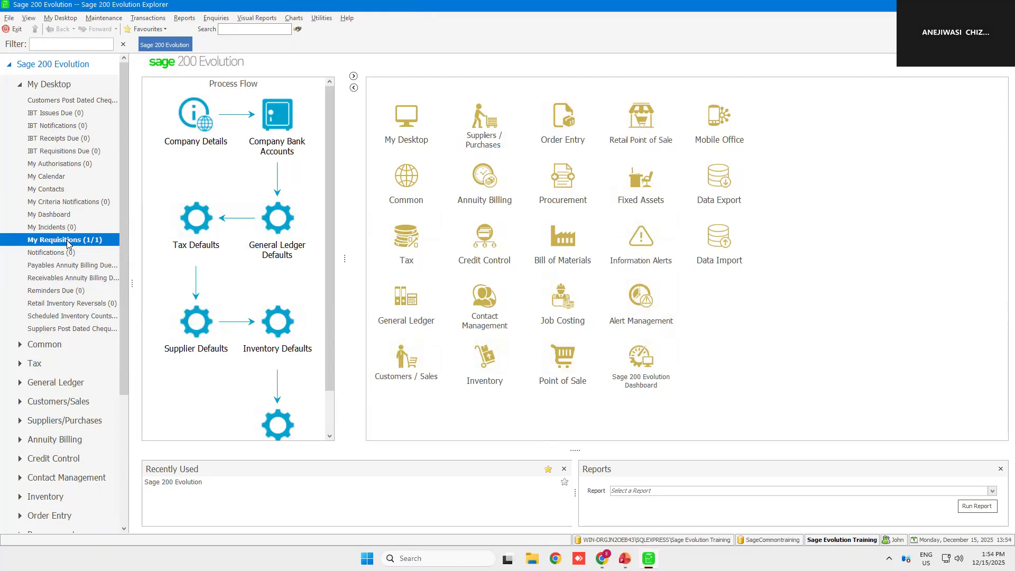
{"action": "double_click", "coordinate": [67, 240]}
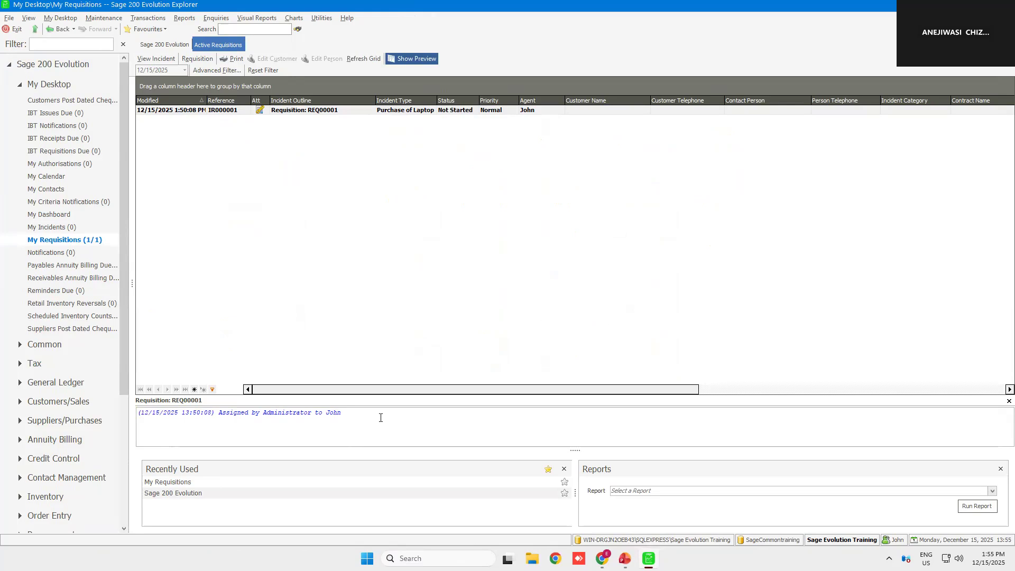
{"action": "left_click", "coordinate": [219, 112]}
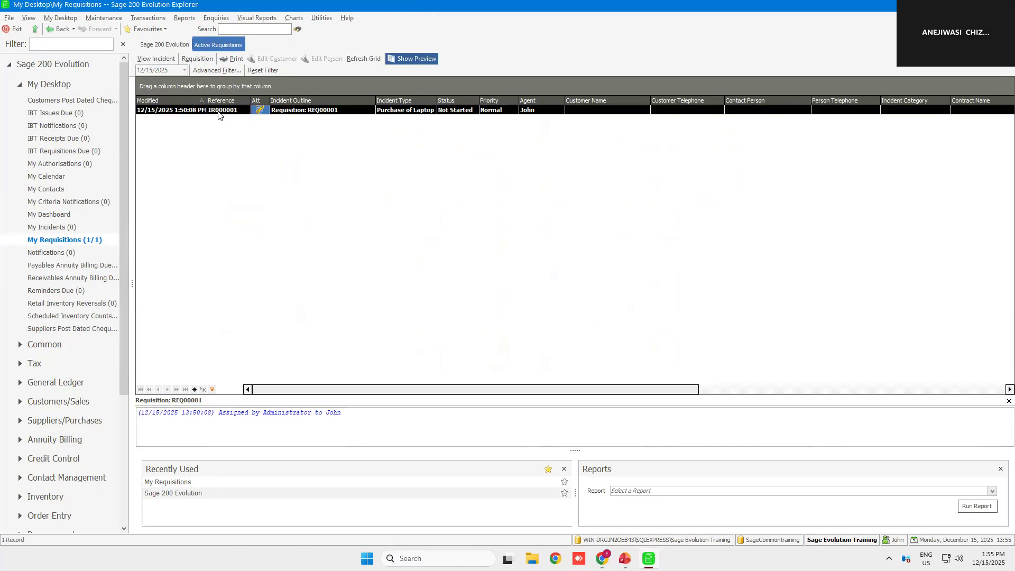
{"action": "double_click", "coordinate": [218, 113]}
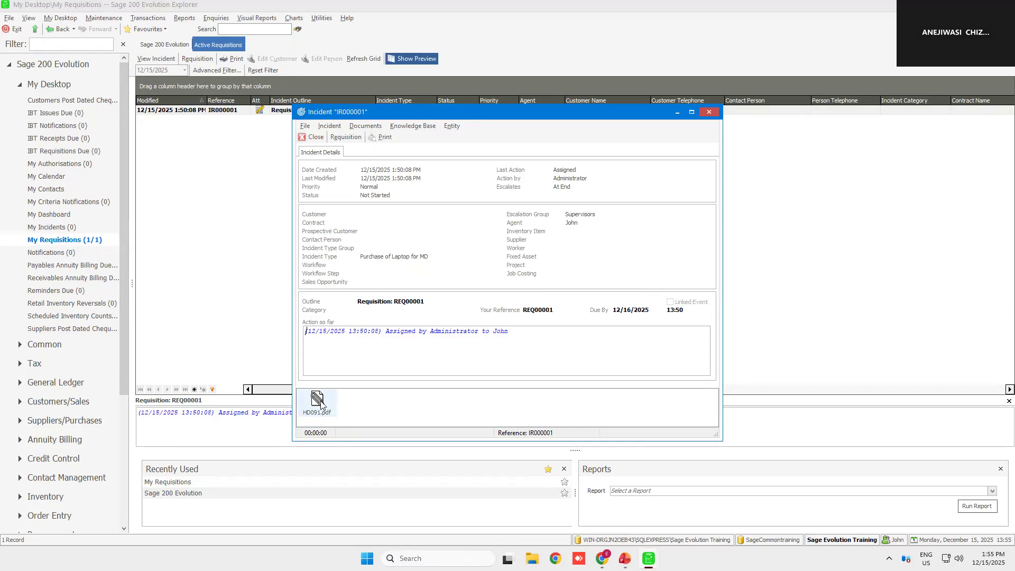
{"action": "left_click", "coordinate": [346, 138]}
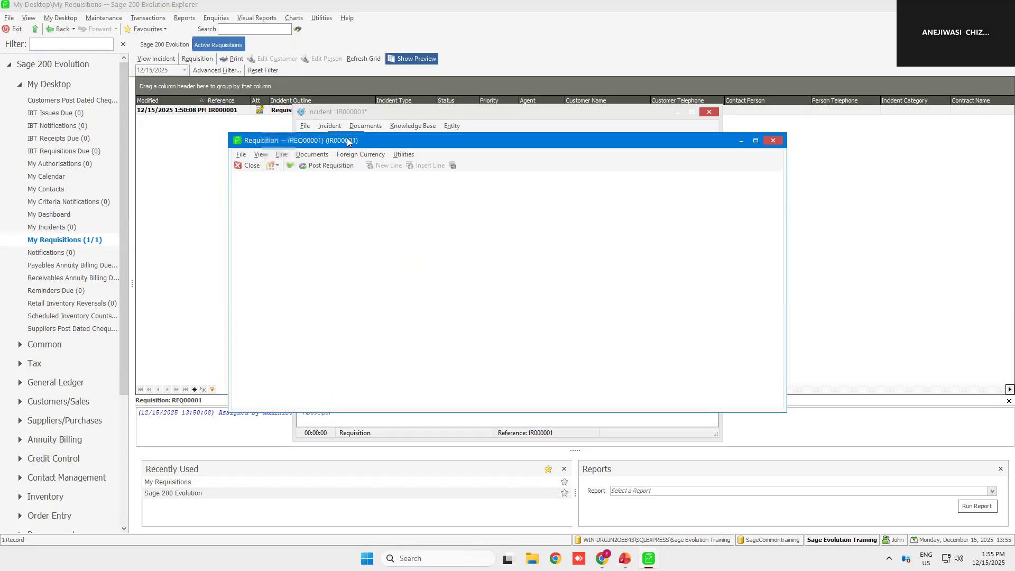
{"action": "left_click", "coordinate": [755, 141]}
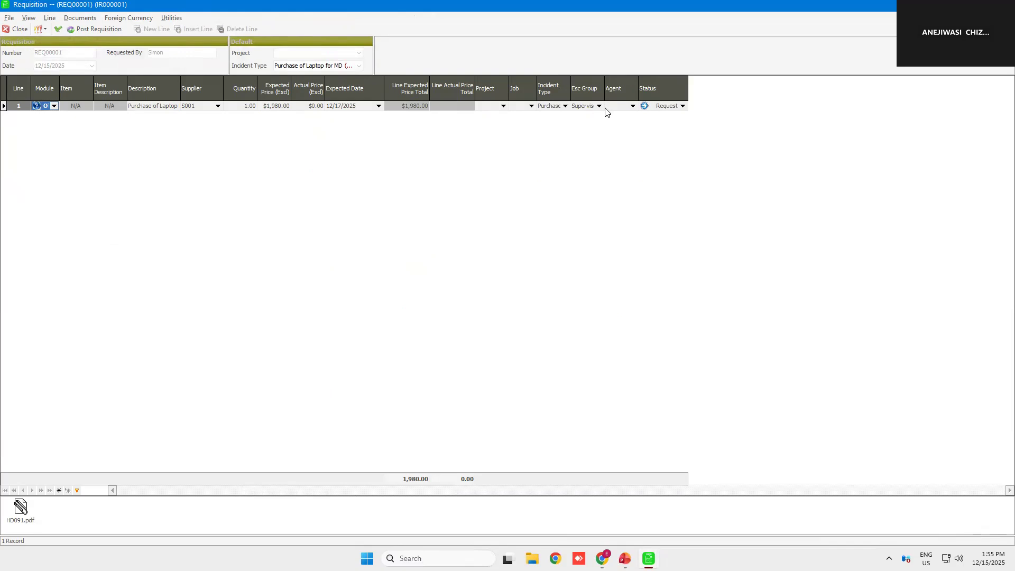
Check the agents available for the laptop line without choosing one, and set the line's status to Approve.
{"action": "left_click", "coordinate": [633, 107]}
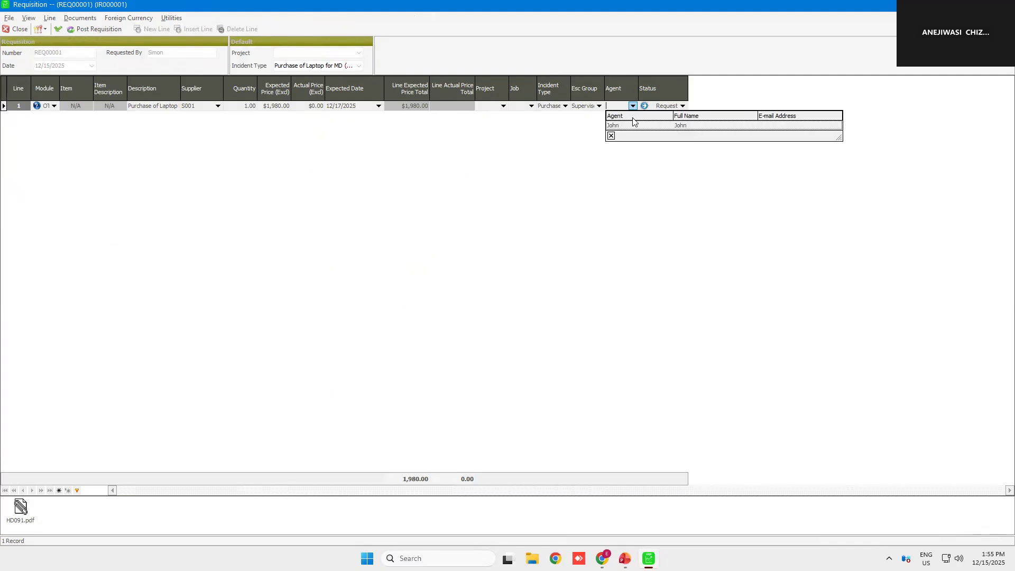
{"action": "left_click", "coordinate": [683, 109]}
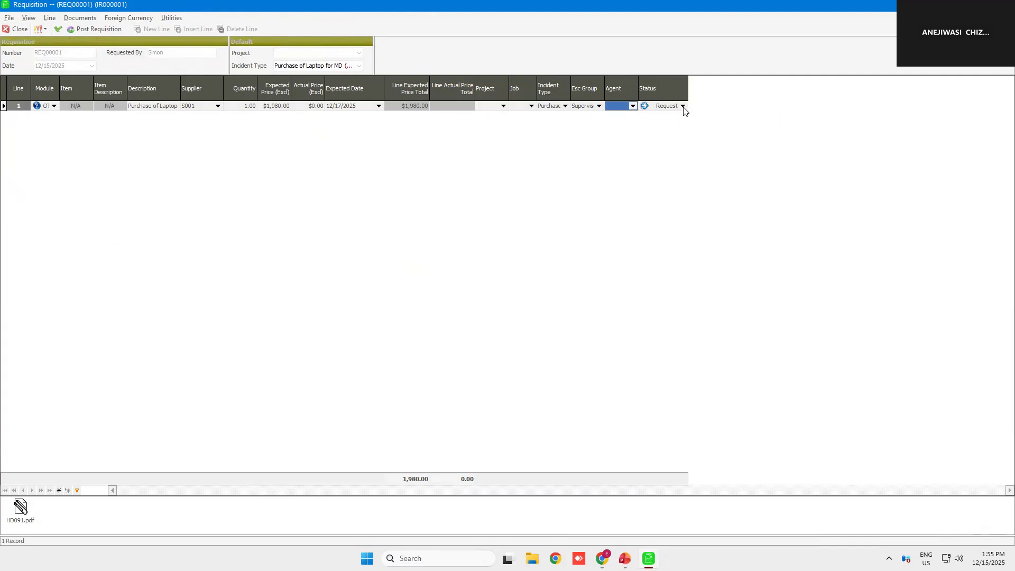
{"action": "left_click", "coordinate": [683, 106]}
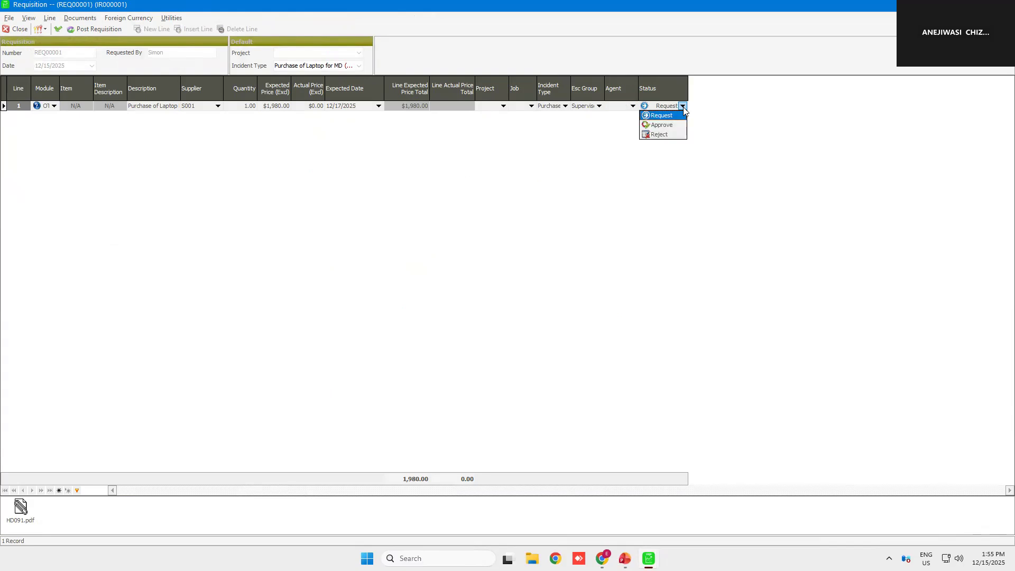
{"action": "left_click", "coordinate": [660, 127]}
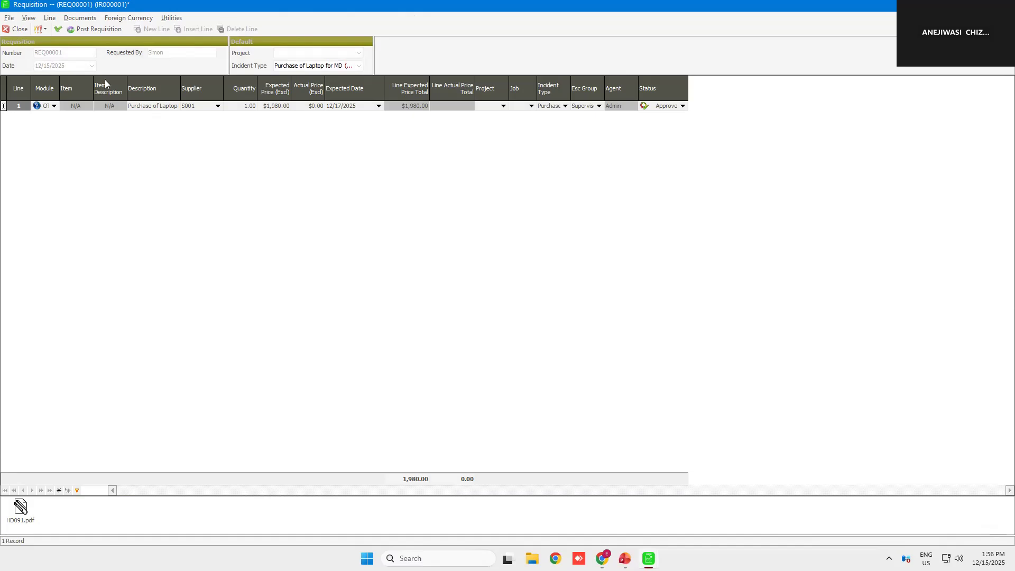
Validate the approved requisition batch and try to post it.
{"action": "left_click", "coordinate": [58, 30]}
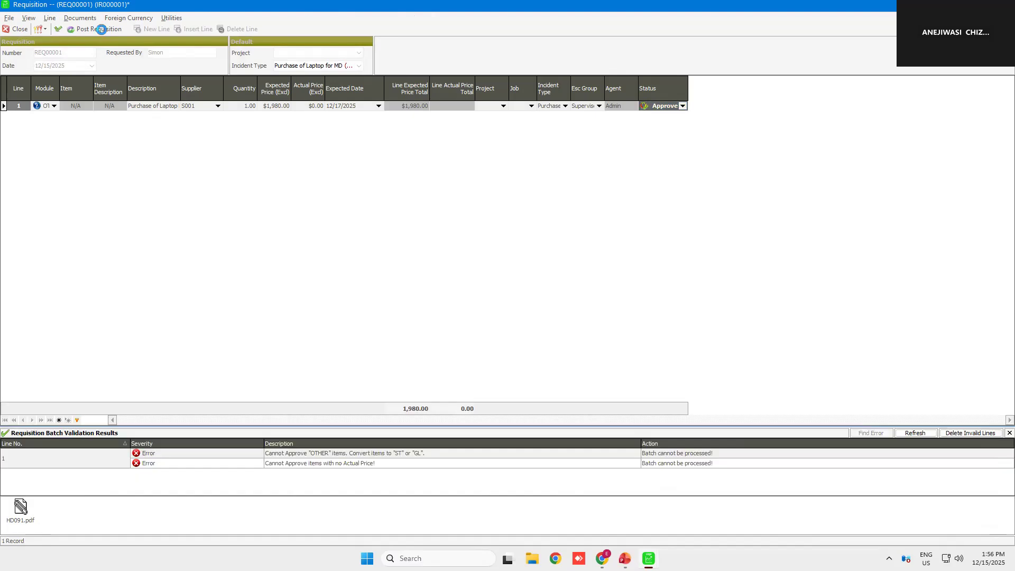
{"action": "left_click", "coordinate": [101, 30]}
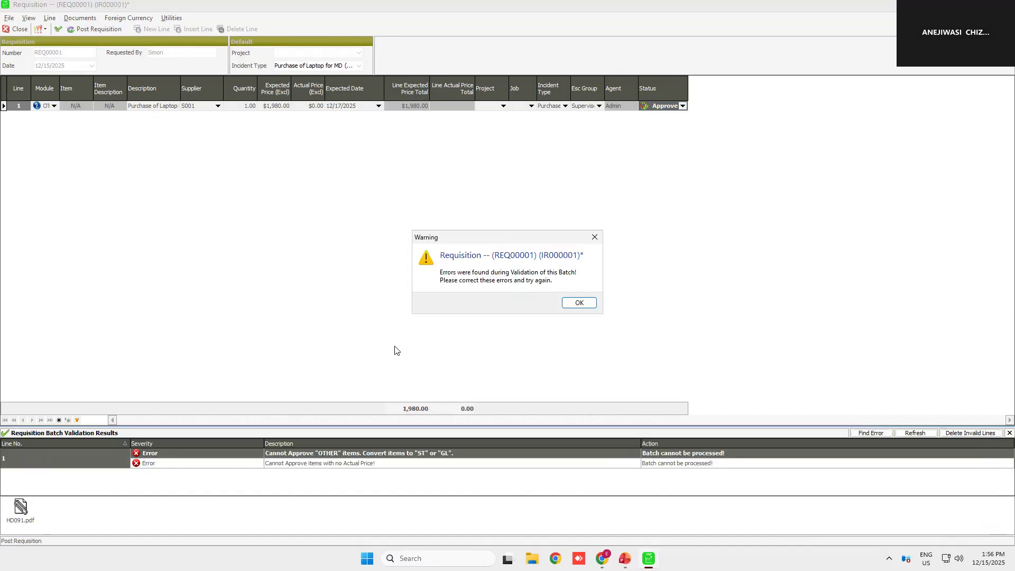
{"action": "left_click", "coordinate": [579, 303]}
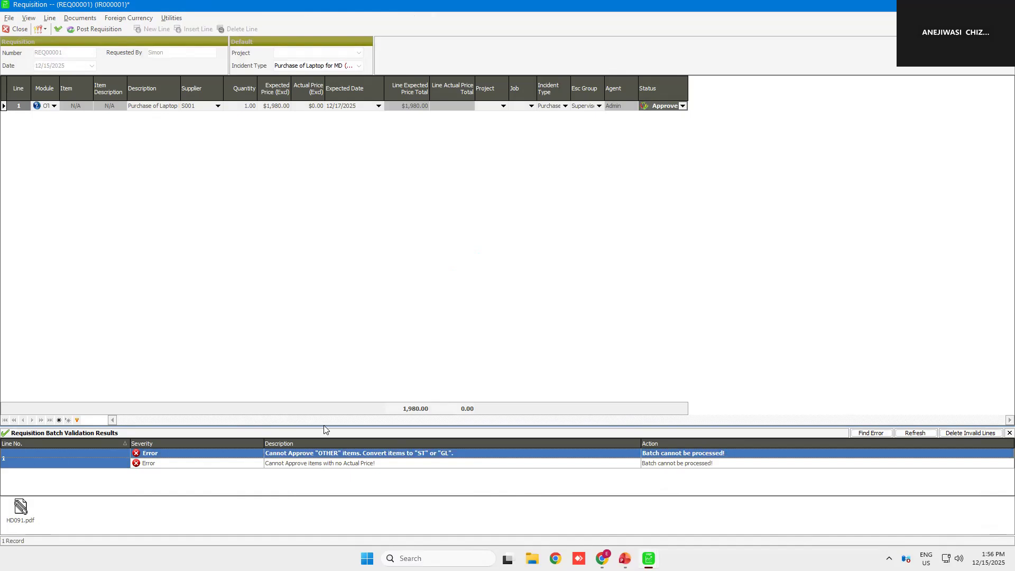
Try converting the requisition line to the GL module and check the accounts offered for its item.
{"action": "left_click", "coordinate": [54, 106]}
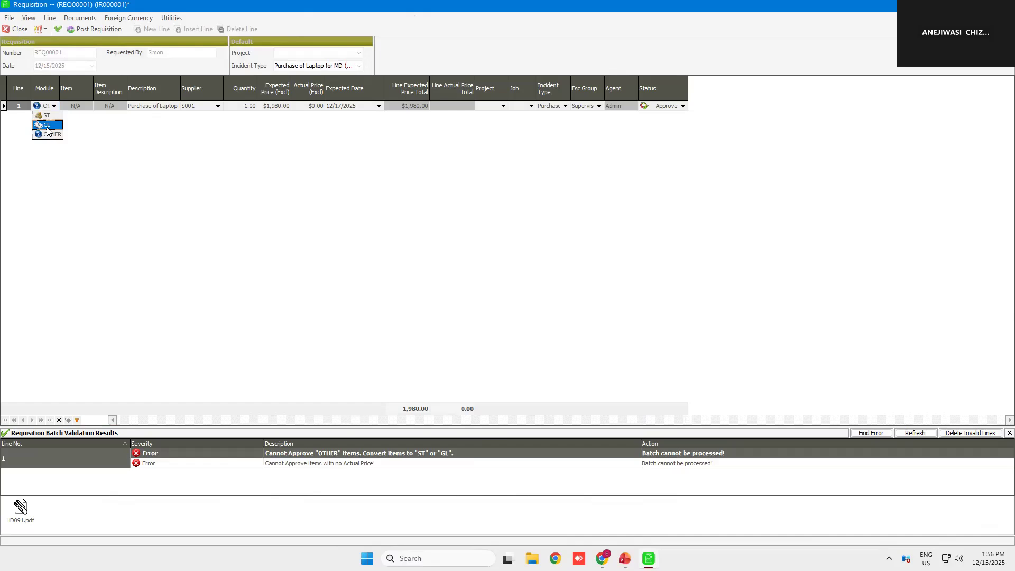
{"action": "left_click", "coordinate": [48, 131]}
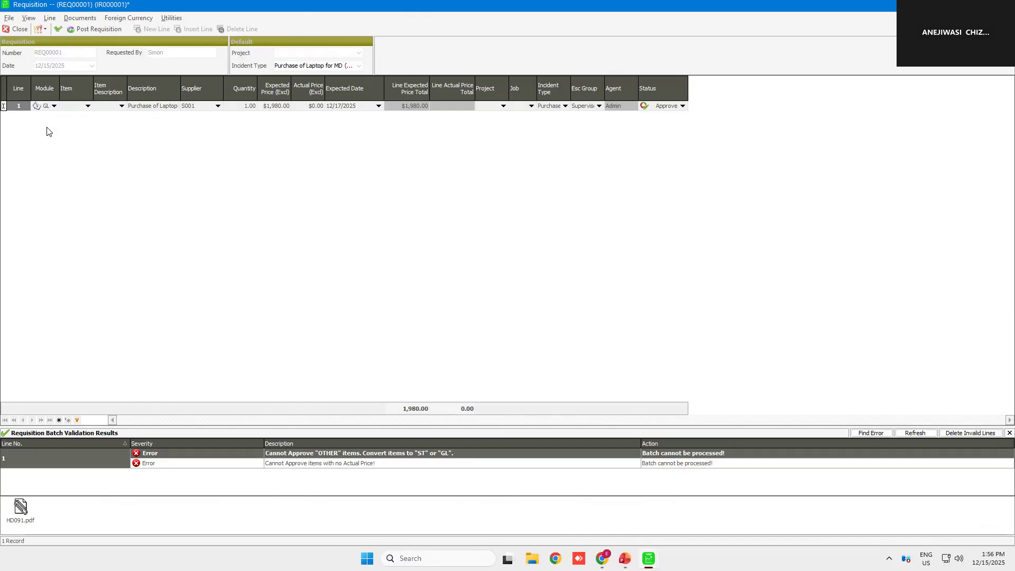
{"action": "left_click", "coordinate": [88, 106]}
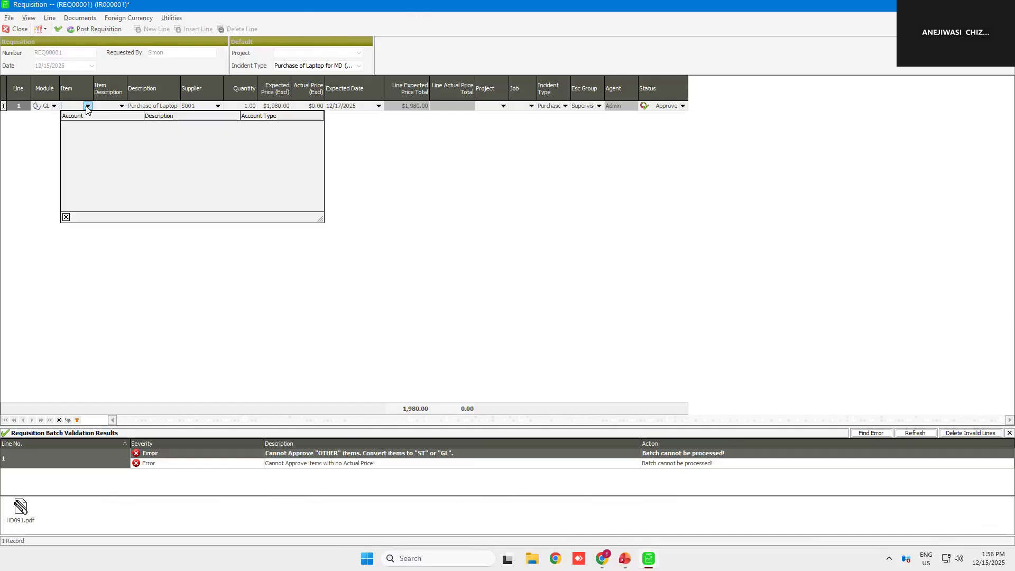
{"action": "left_click", "coordinate": [88, 106]}
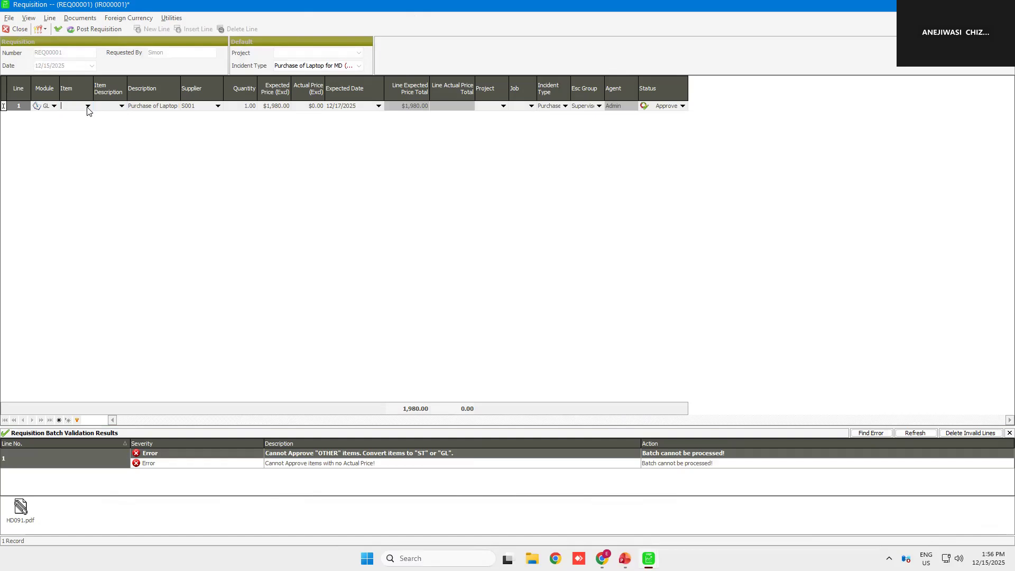
Convert the requisition line to the ST module and choose Bread as its item.
{"action": "left_click", "coordinate": [53, 108]}
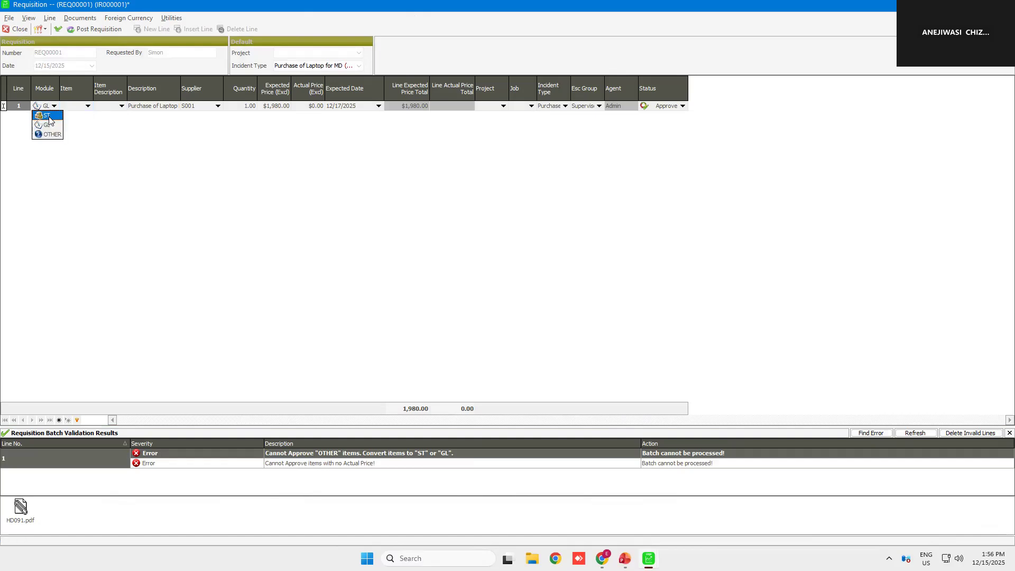
{"action": "left_click", "coordinate": [48, 117]}
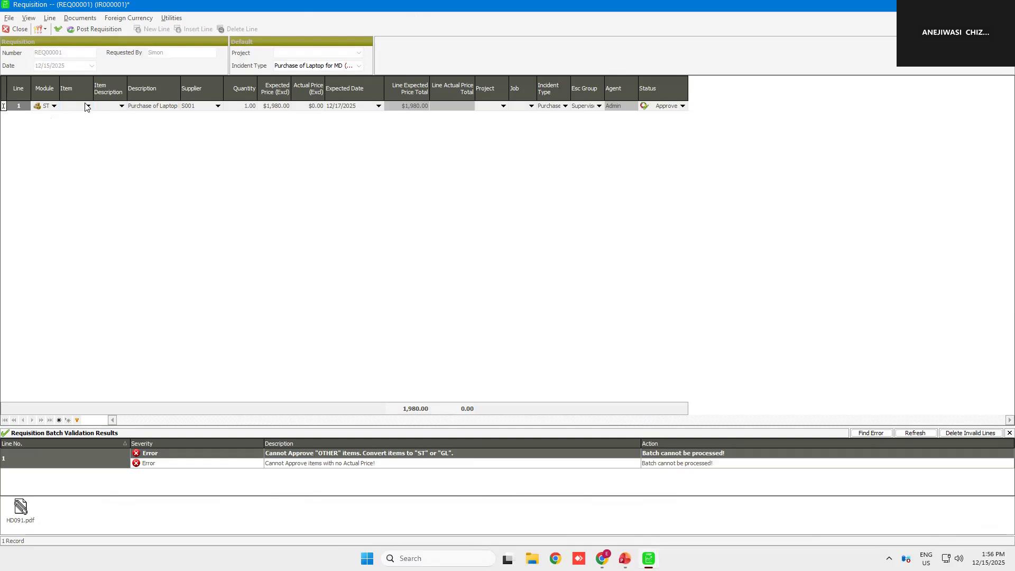
{"action": "left_click", "coordinate": [88, 106]}
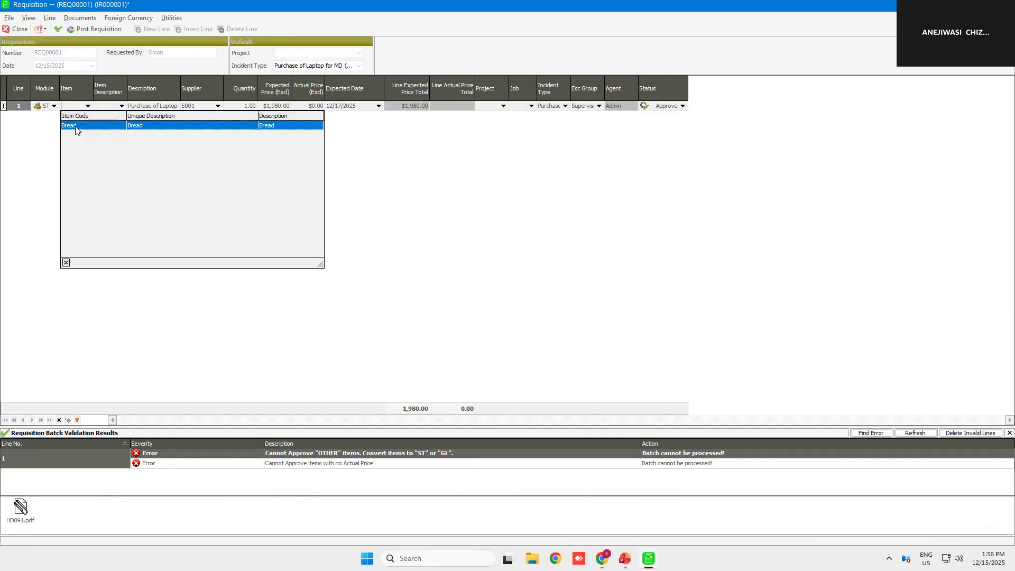
{"action": "left_click", "coordinate": [75, 127]}
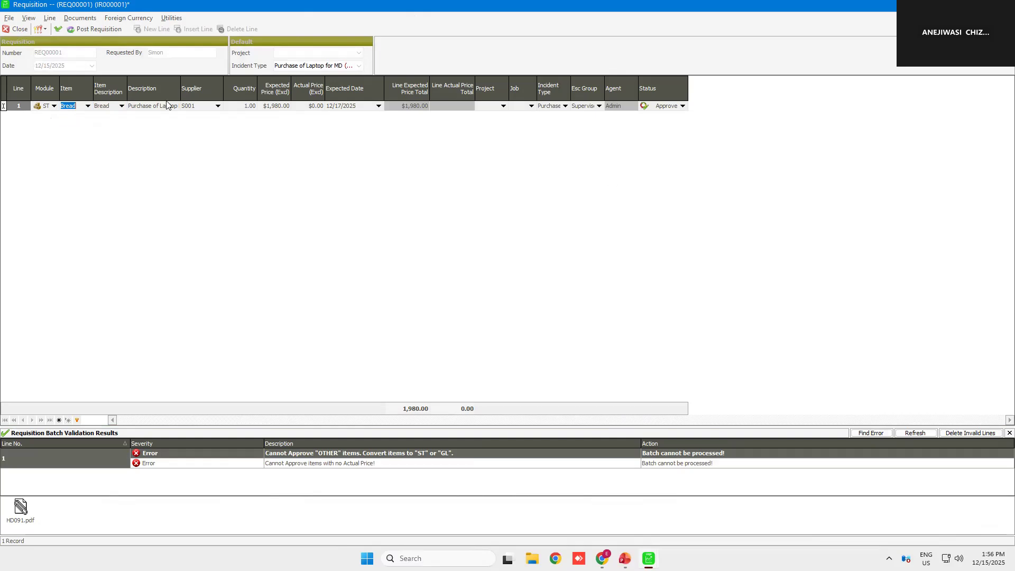
Post the approved requisition batch and preview its requisition report, then close the report and acknowledge the posting.
{"action": "left_click", "coordinate": [91, 30]}
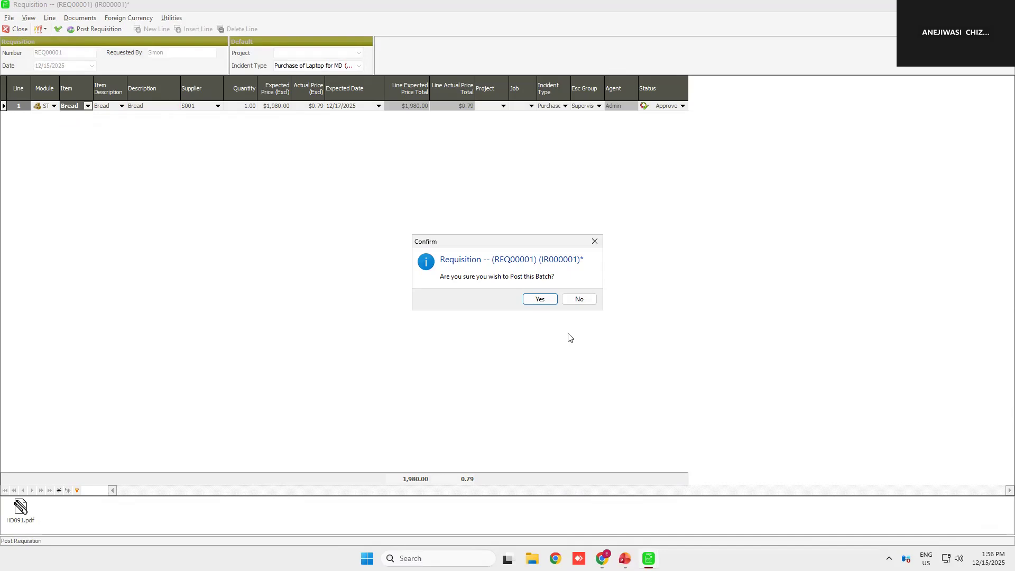
{"action": "left_click", "coordinate": [540, 298]}
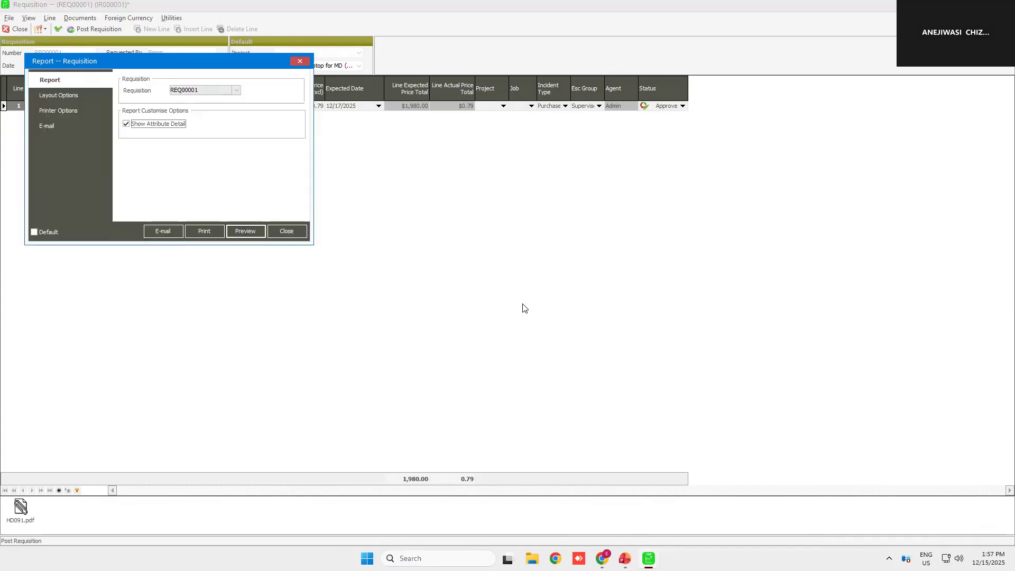
{"action": "left_click", "coordinate": [241, 232]}
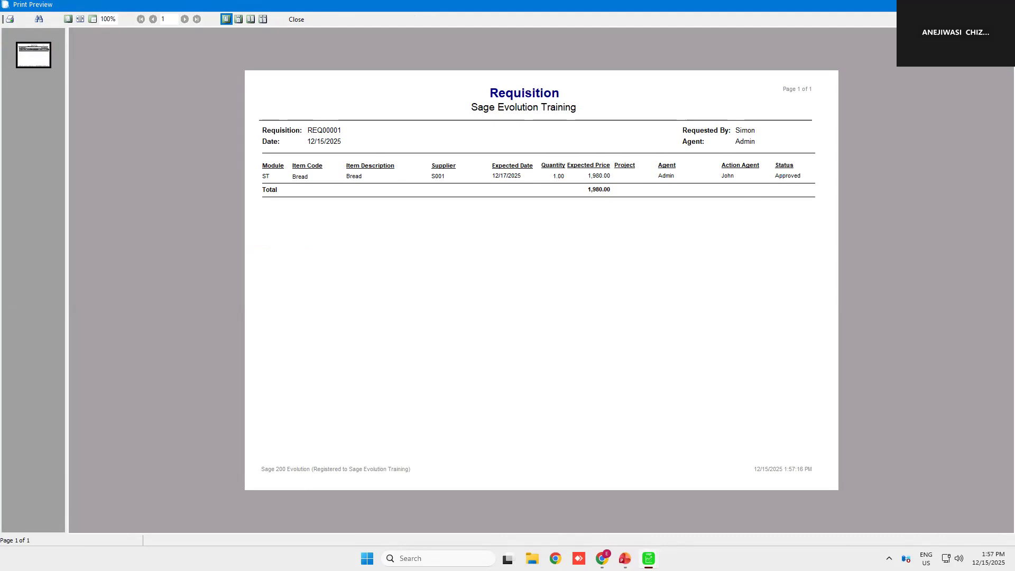
{"action": "left_click", "coordinate": [1003, 5]}
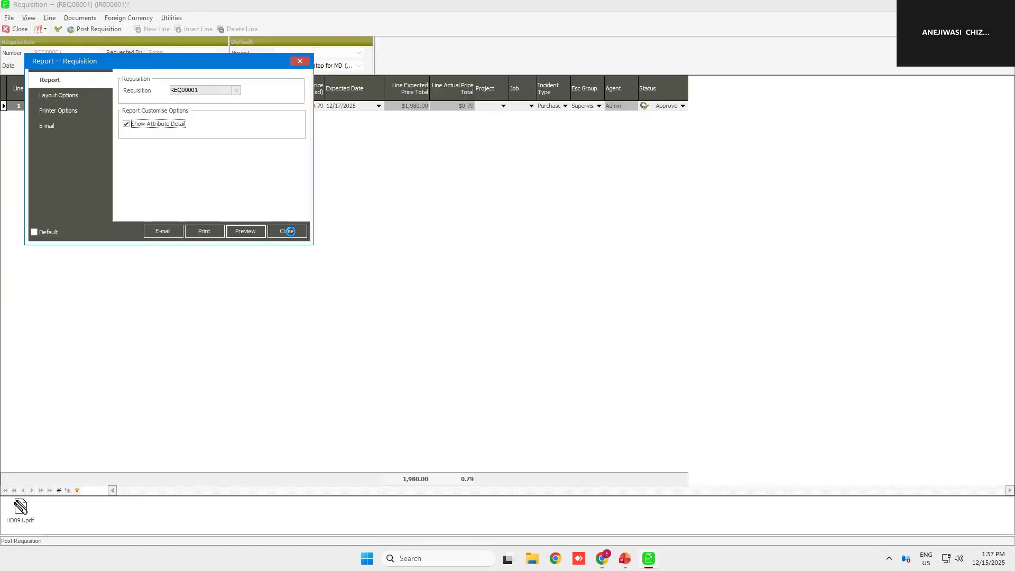
{"action": "left_click", "coordinate": [287, 231]}
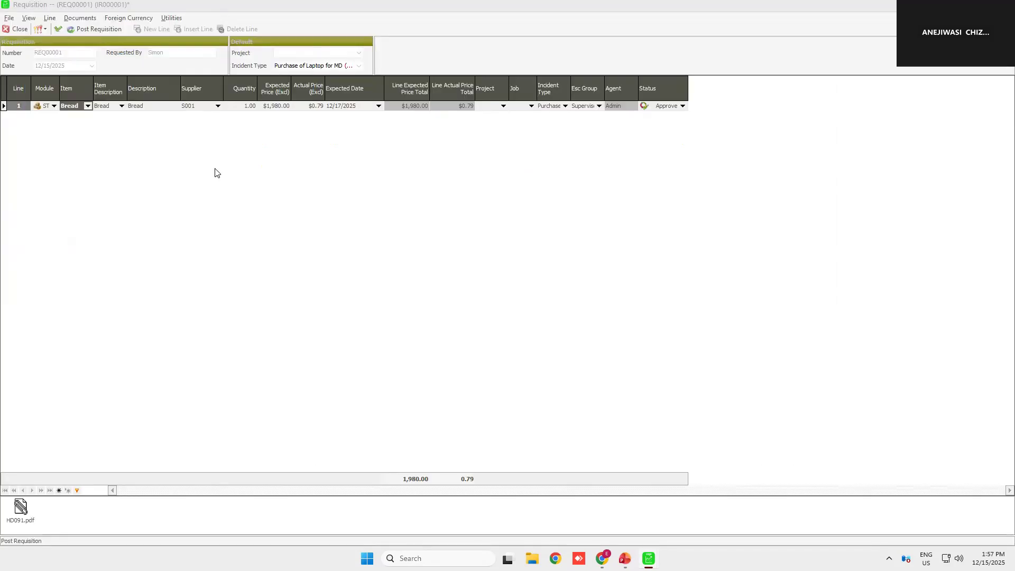
{"action": "left_click", "coordinate": [576, 298]}
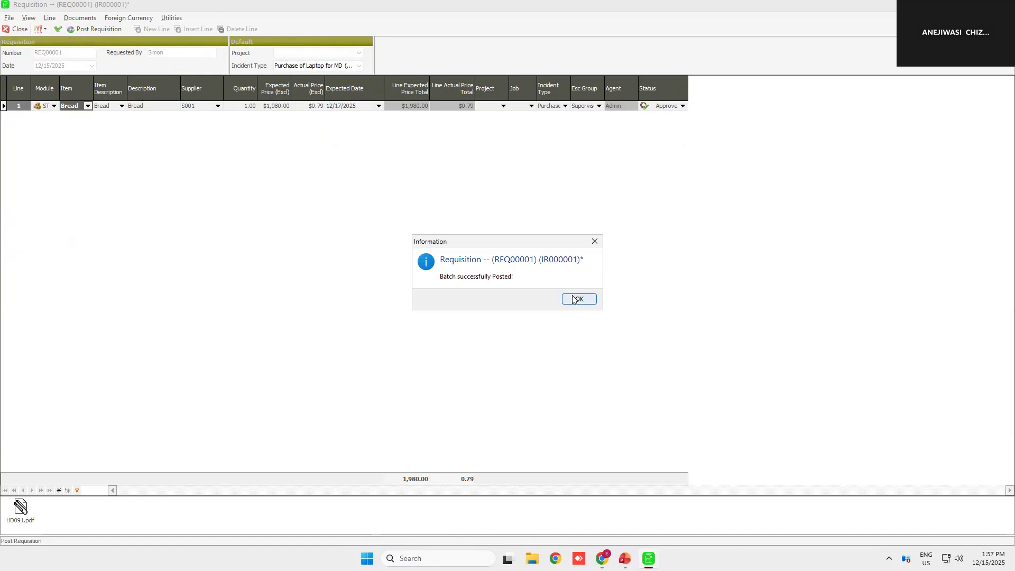
Close the requisition and log the approving agent off.
{"action": "left_click", "coordinate": [22, 33]}
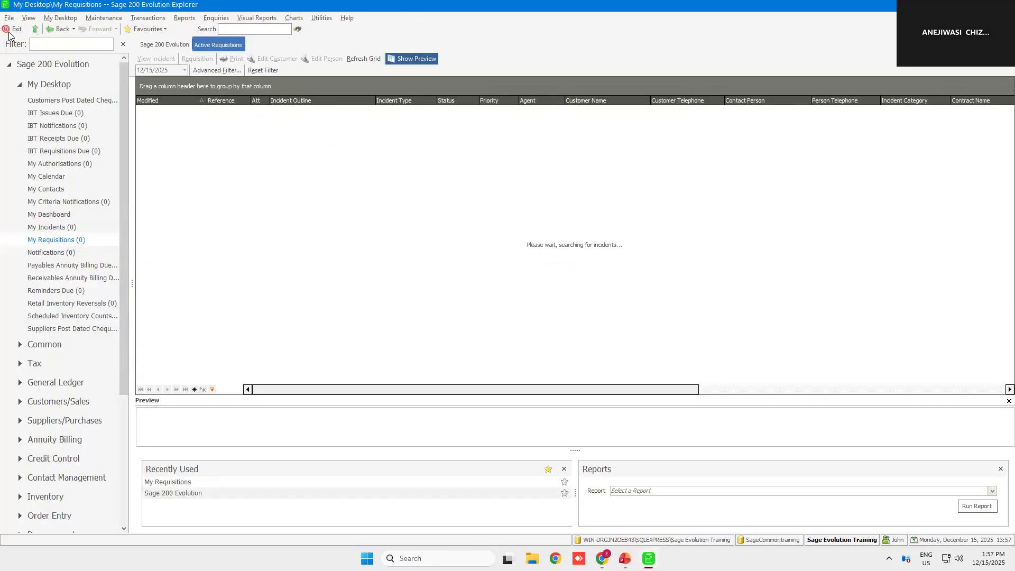
{"action": "left_click", "coordinate": [9, 20]}
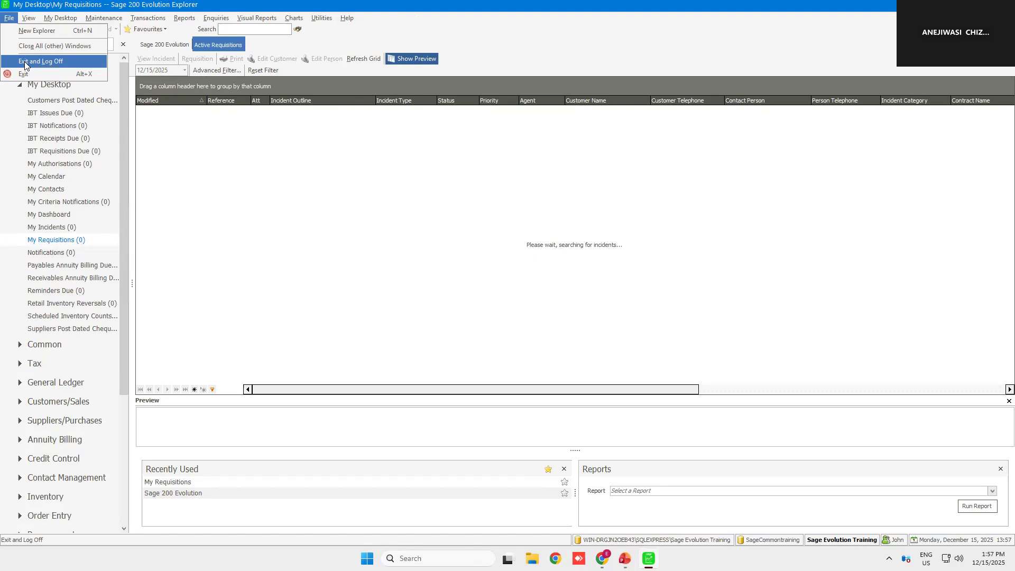
{"action": "left_click", "coordinate": [24, 63]}
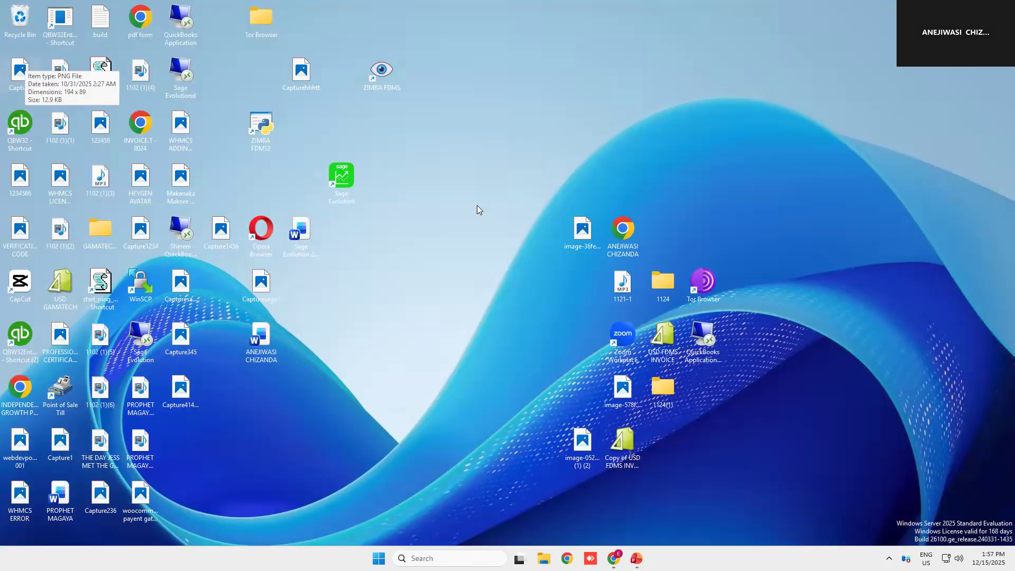
Log in to Sage Evolution Training as Admin with the agent's password and accept the current system date as session date.
{"action": "left_click", "coordinate": [498, 230]}
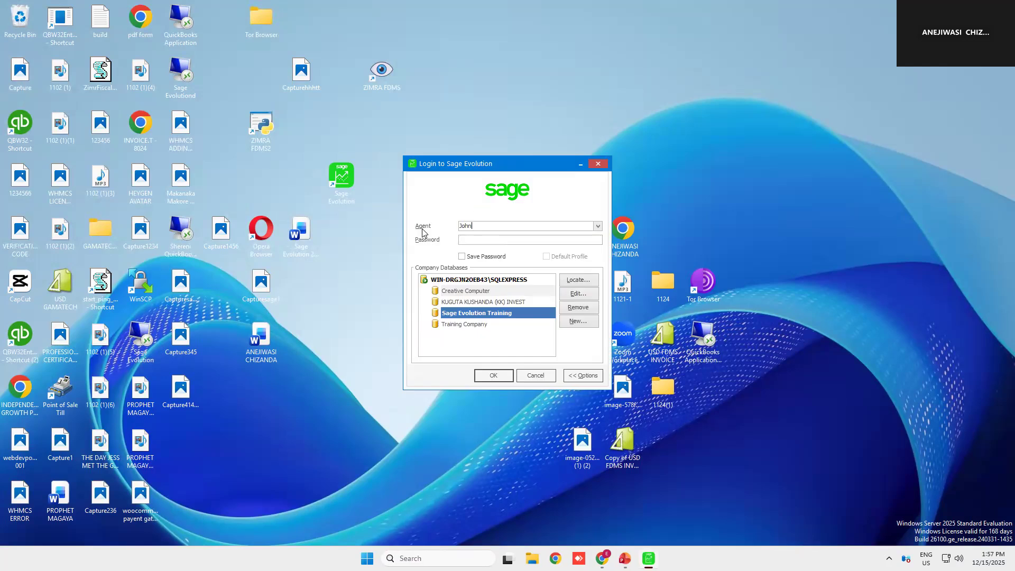
{"action": "key", "text": "alt+Down"}
{"action": "type", "text": "Admin"}
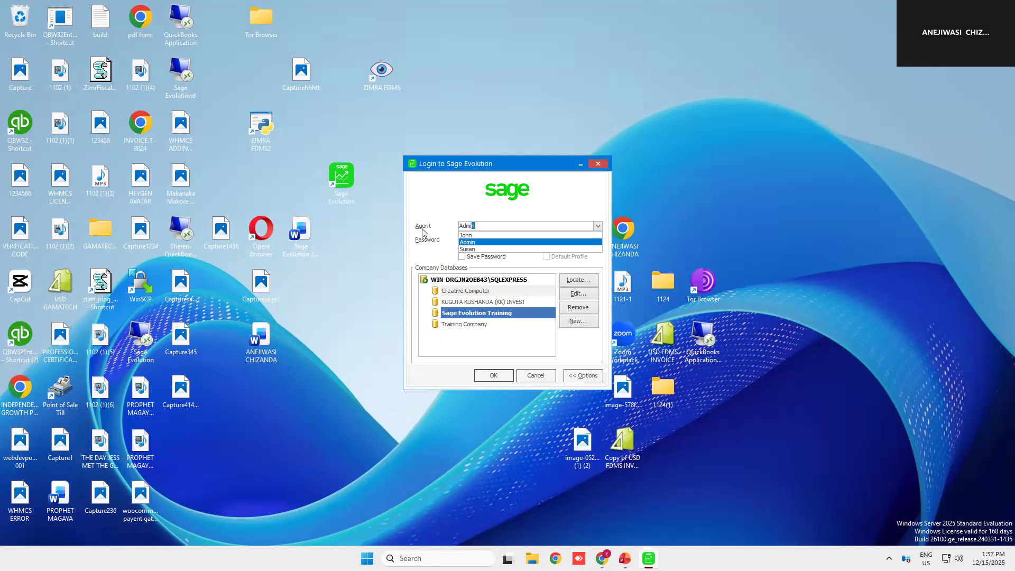
{"action": "key", "text": "Tab"}
{"action": "type", "text": "*****"}
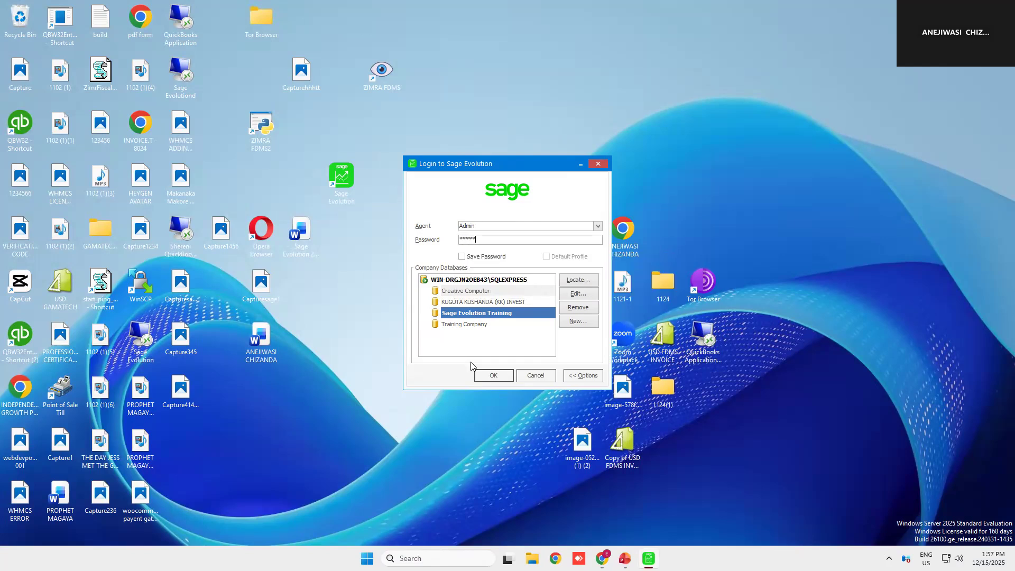
{"action": "left_click", "coordinate": [488, 376]}
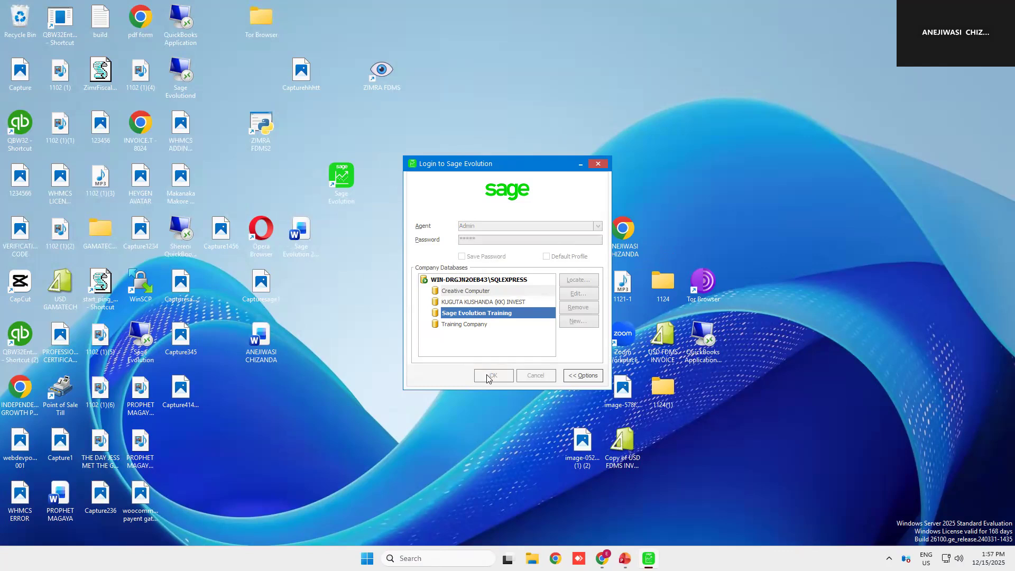
{"action": "left_click", "coordinate": [438, 217]}
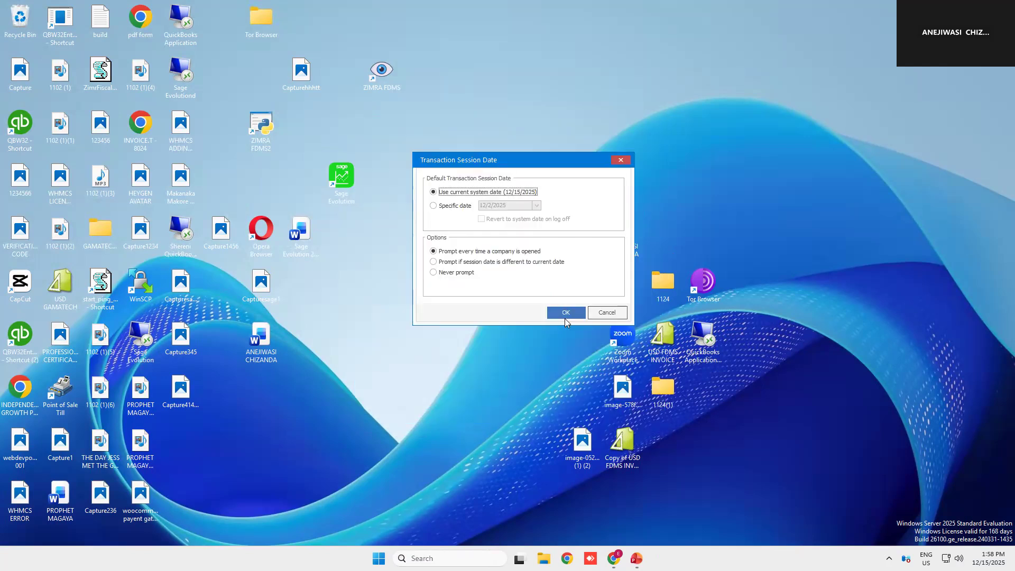
{"action": "left_click", "coordinate": [565, 317]}
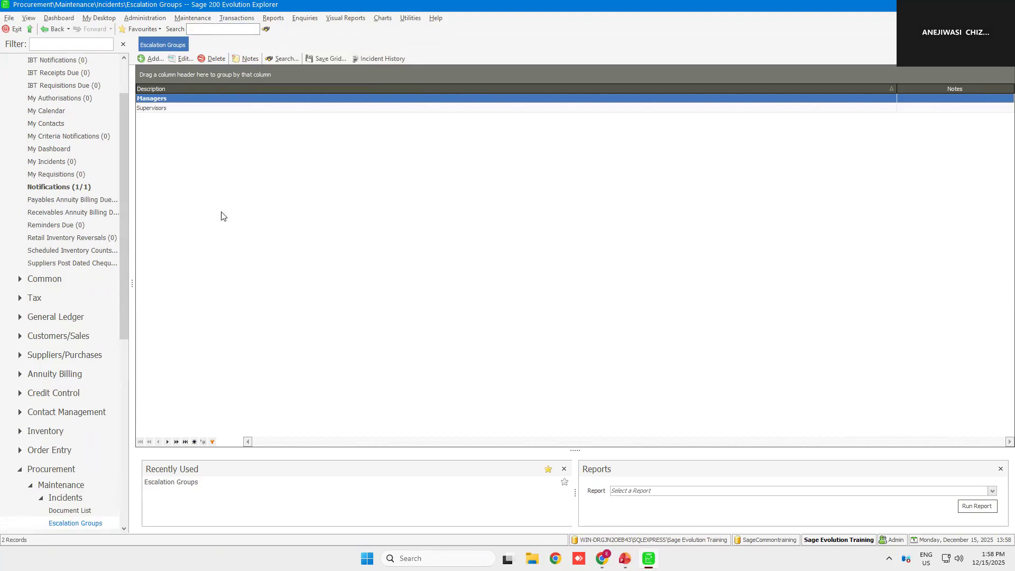
Open the requisition notification's incident from the desktop notifications, review its status and action history, and close it.
{"action": "left_click", "coordinate": [63, 192]}
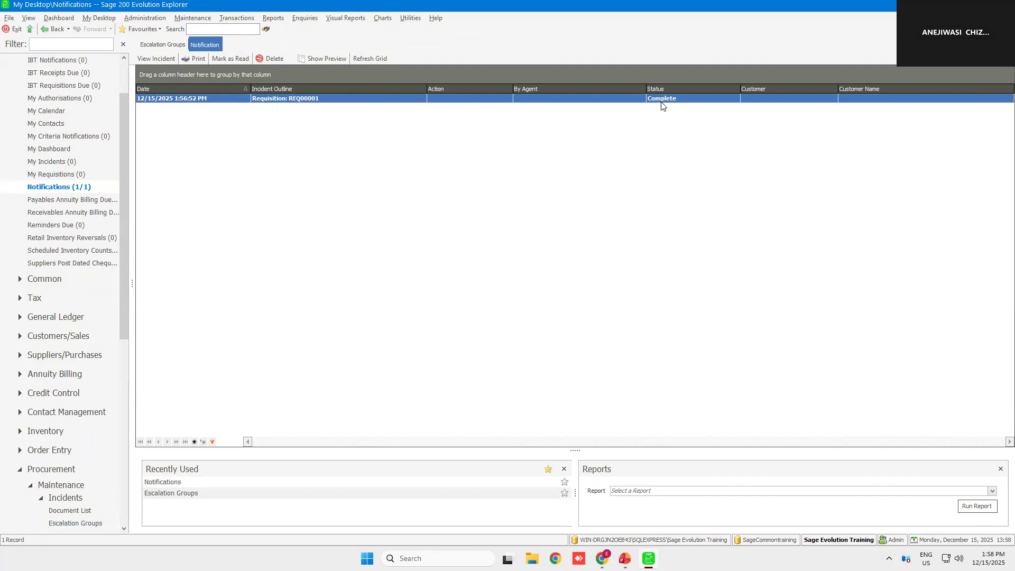
{"action": "double_click", "coordinate": [294, 99]}
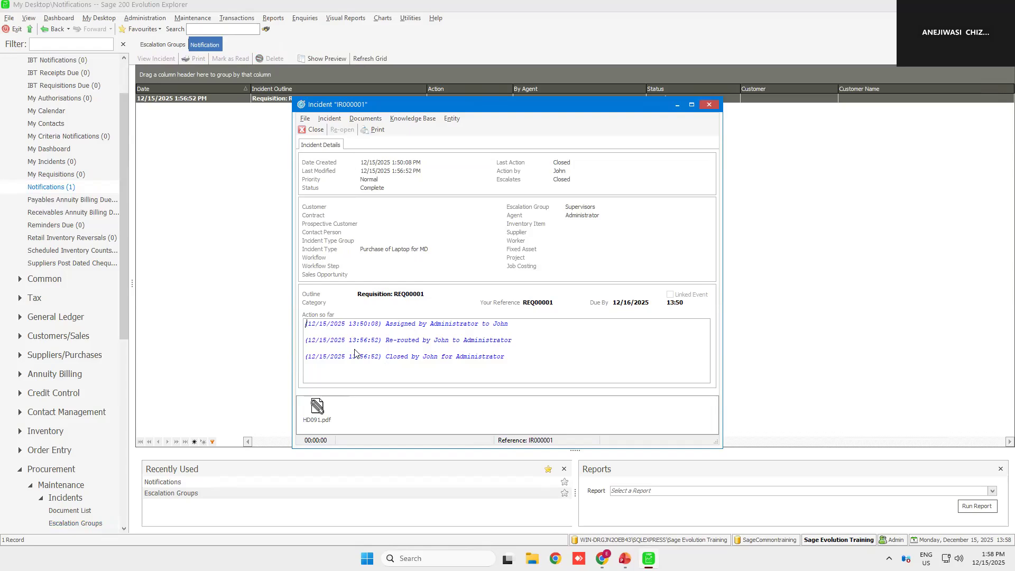
{"action": "left_click", "coordinate": [709, 105]}
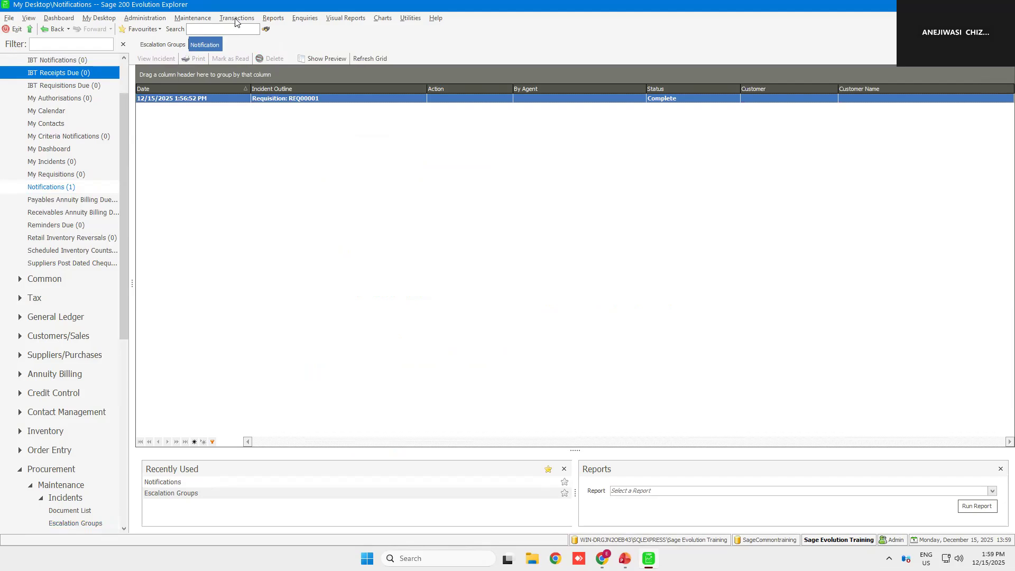
Look up the approved requisition in Requisitions to Purchase Orders, using it for both ends of the requisition range, and close the window.
{"action": "left_click", "coordinate": [236, 19]}
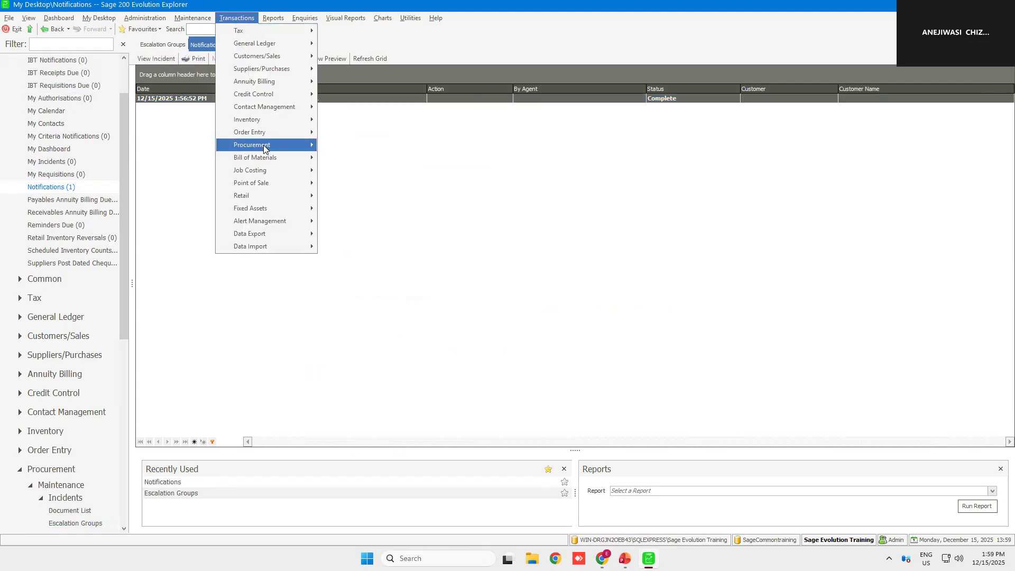
{"action": "mouse_move", "coordinate": [265, 149]}
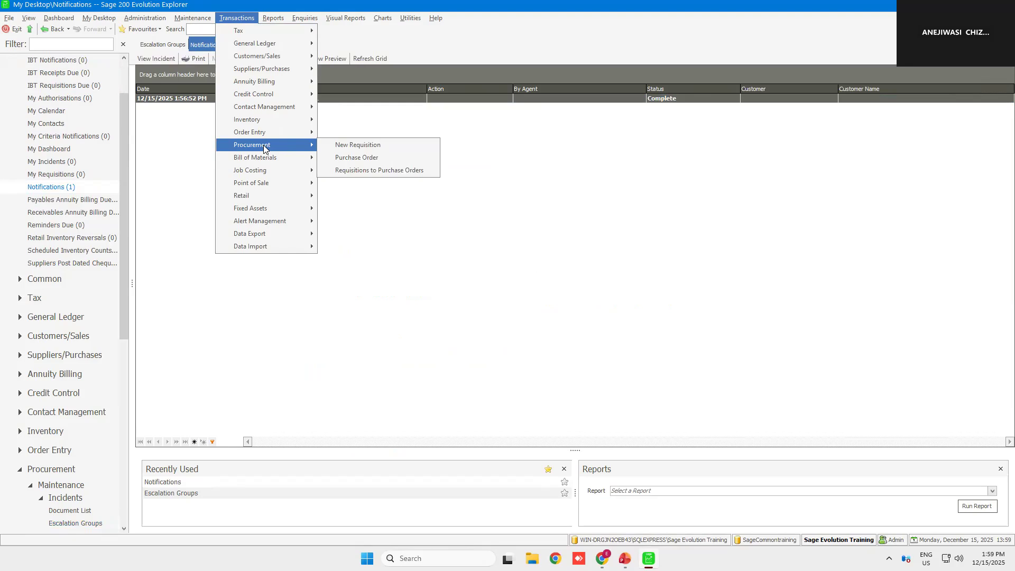
{"action": "left_click", "coordinate": [350, 172]}
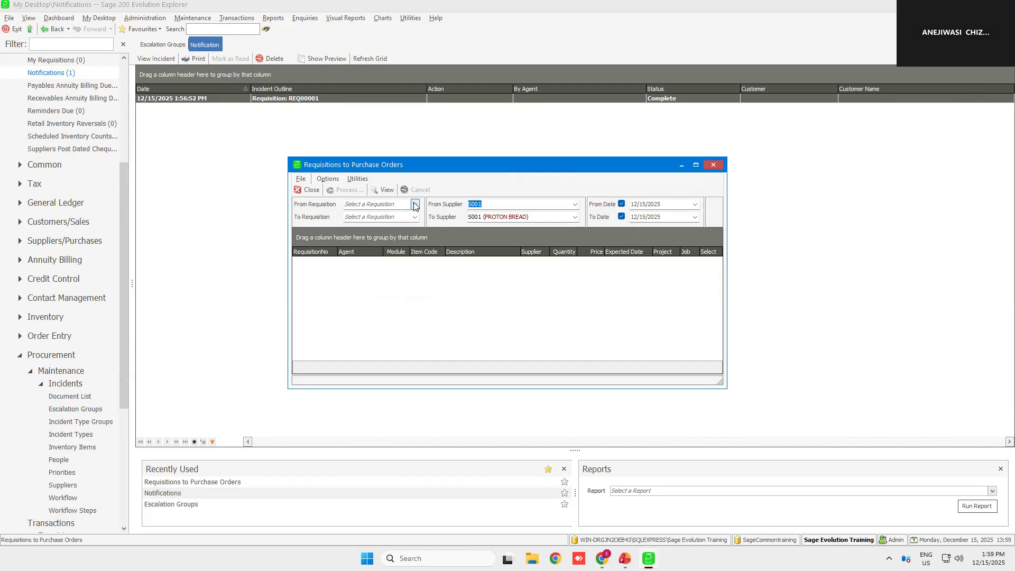
{"action": "left_click", "coordinate": [415, 205]}
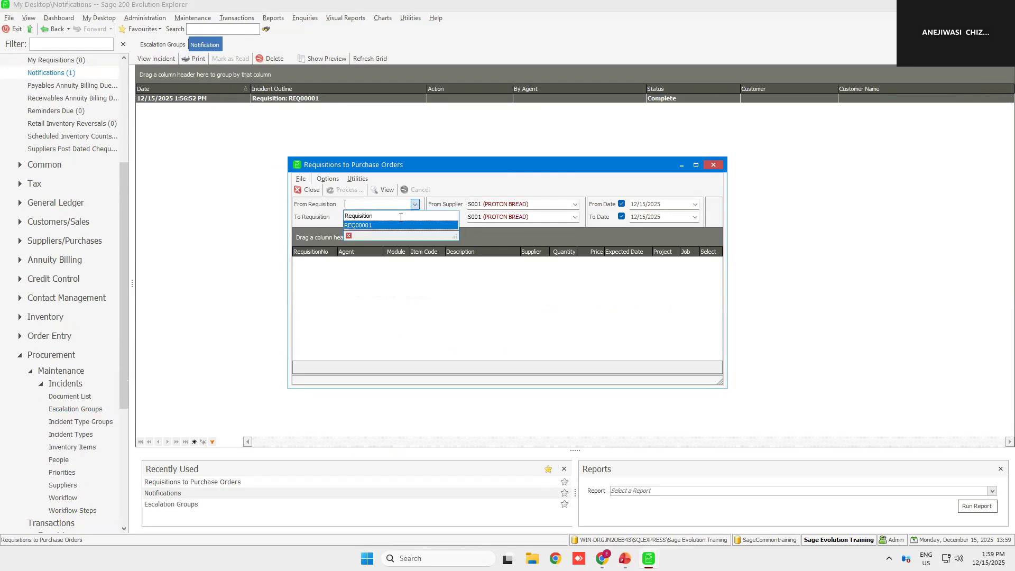
{"action": "left_click", "coordinate": [372, 226]}
{"action": "left_click", "coordinate": [415, 217]}
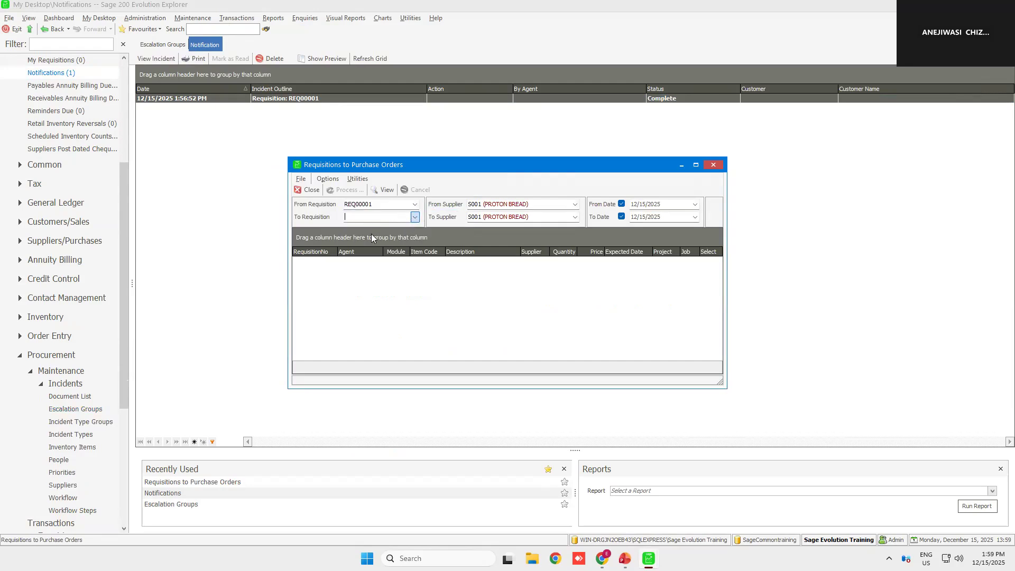
{"action": "left_click", "coordinate": [369, 236]}
{"action": "left_click", "coordinate": [385, 191]}
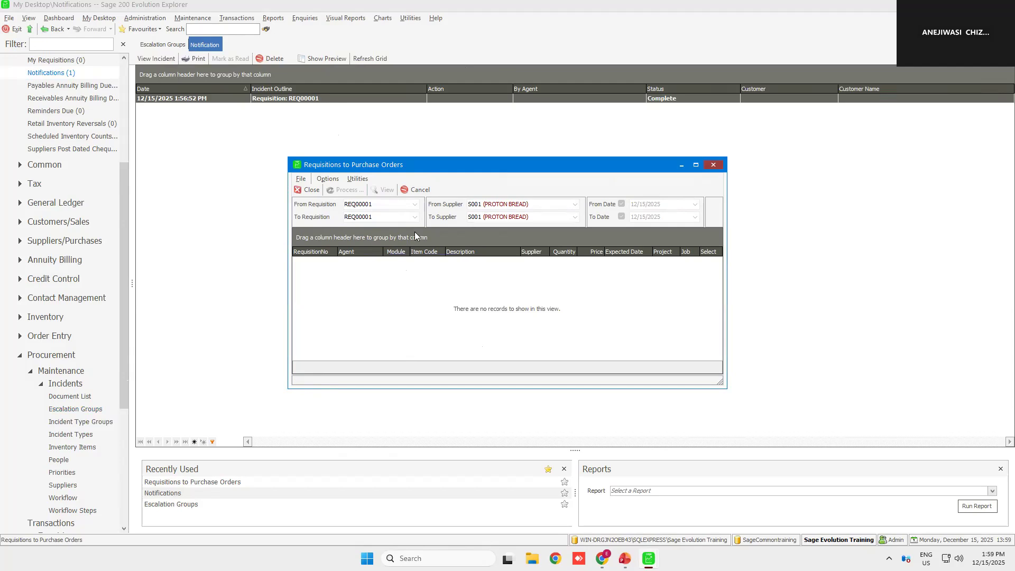
{"action": "left_click", "coordinate": [309, 189]}
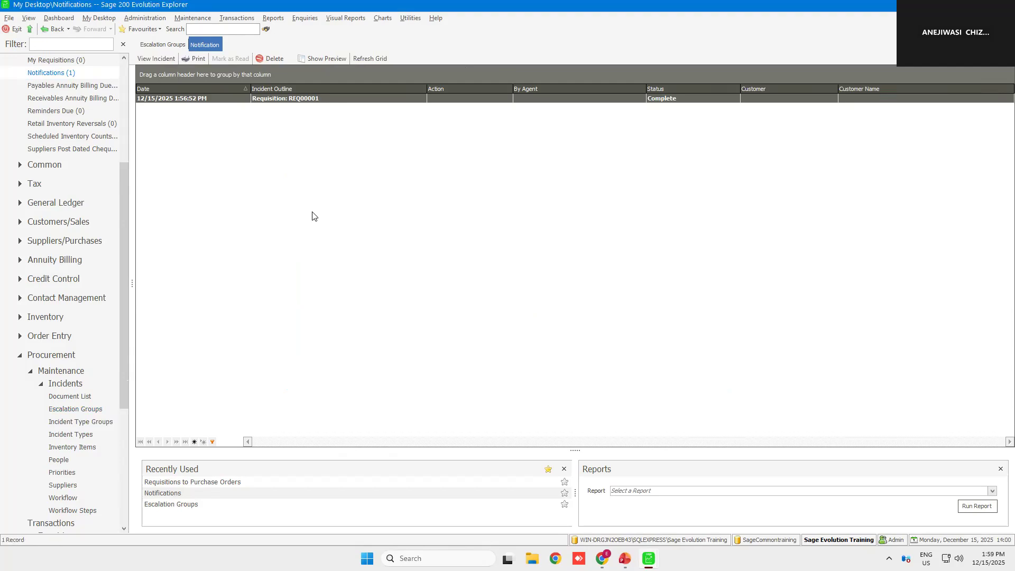
{"action": "left_click", "coordinate": [66, 396]}
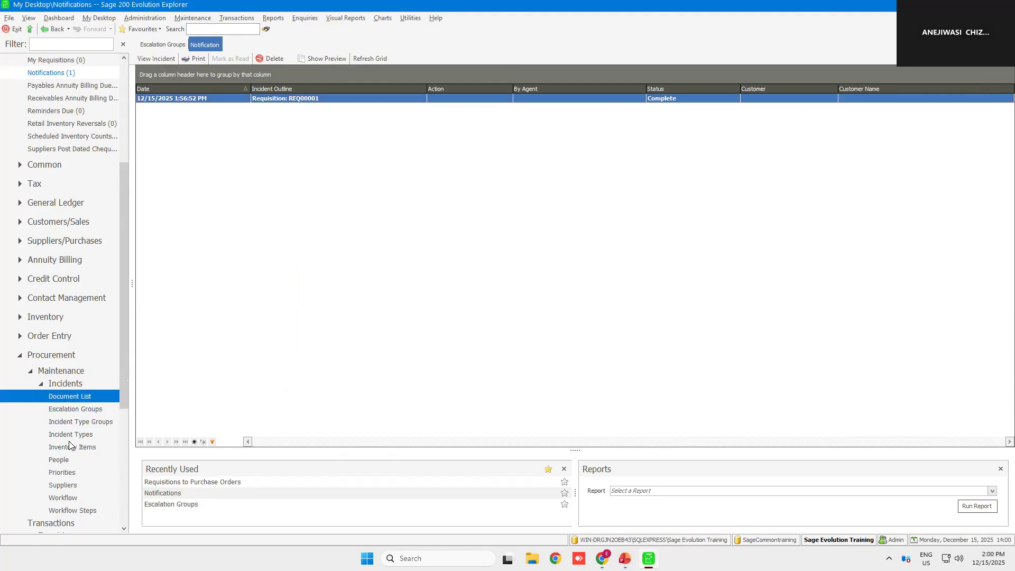
{"action": "scroll", "coordinate": [95, 405], "scroll_direction": "down", "scroll_amount": 5}
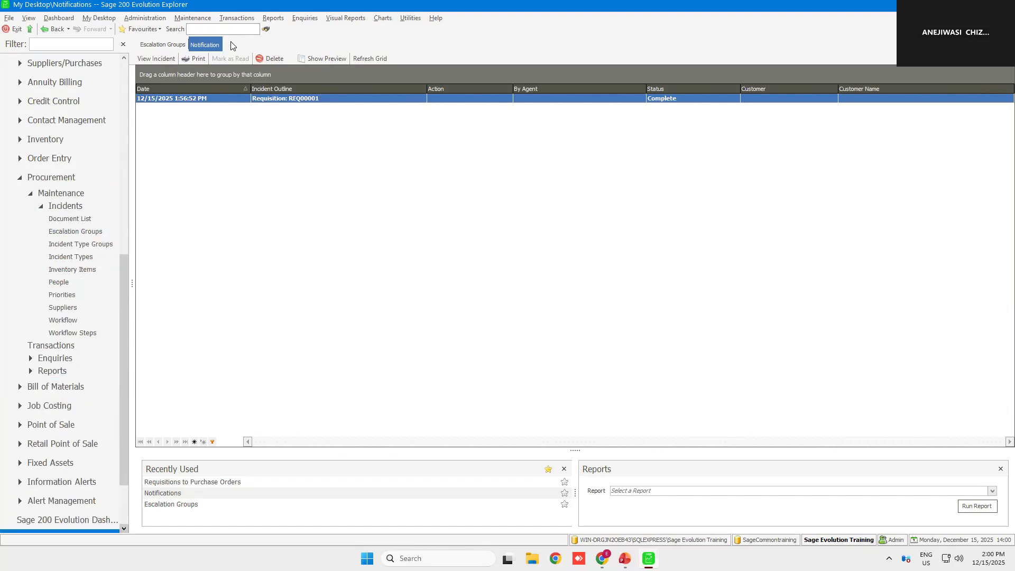
Reopen the incident behind the REQ00001 notification, review its details and action history, and close it.
{"action": "left_click", "coordinate": [63, 333]}
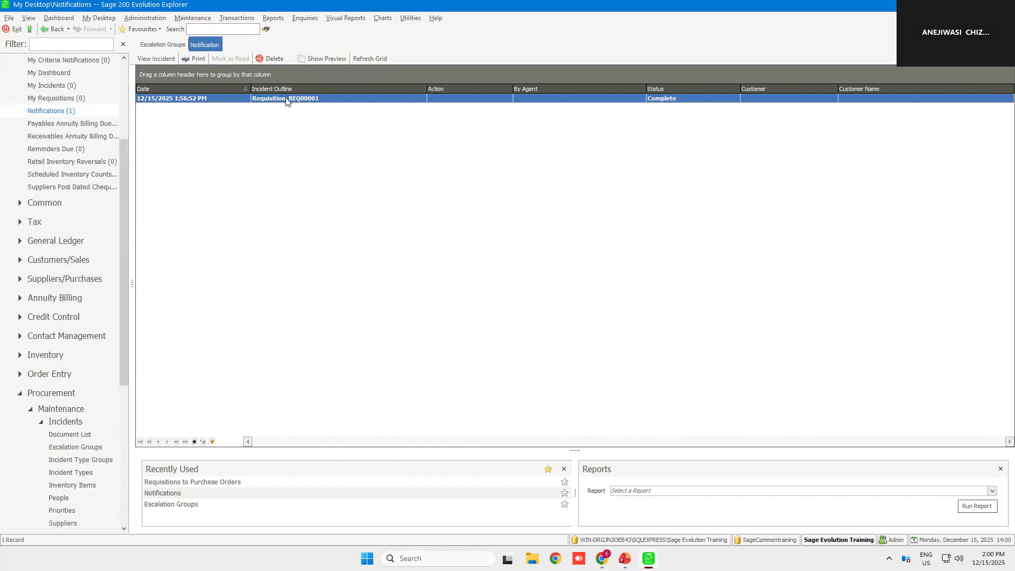
{"action": "double_click", "coordinate": [285, 99]}
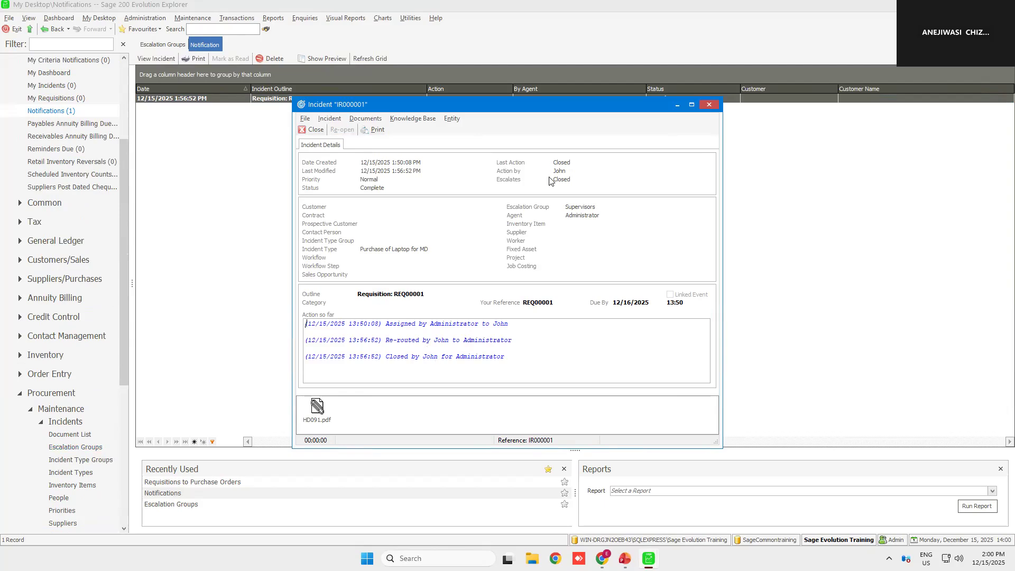
{"action": "left_click", "coordinate": [709, 106]}
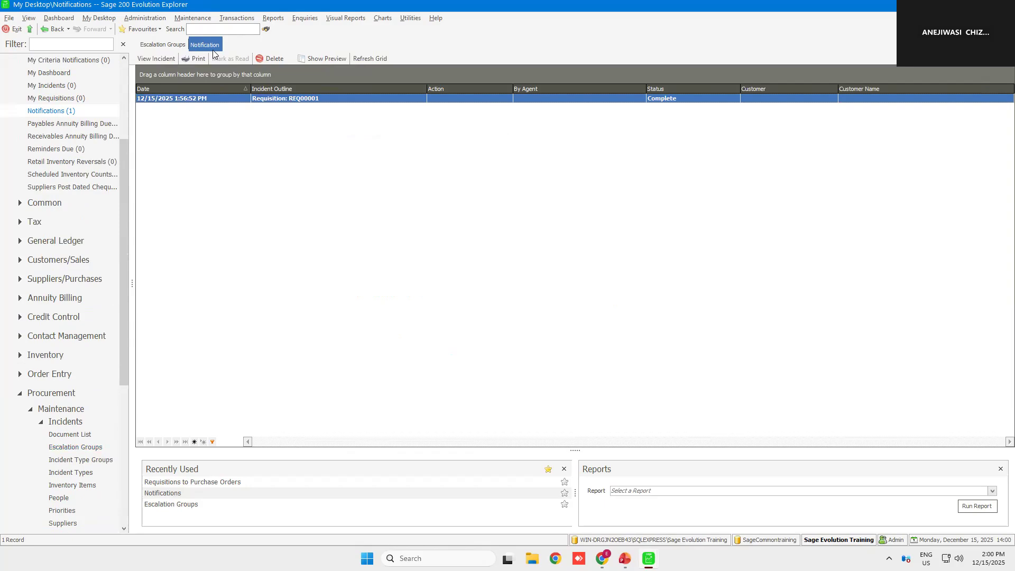
View requisition REQ00001 for supplier S001 in Requisitions to Purchase Orders, check the available grid options, and leave the window.
{"action": "left_click", "coordinate": [241, 17]}
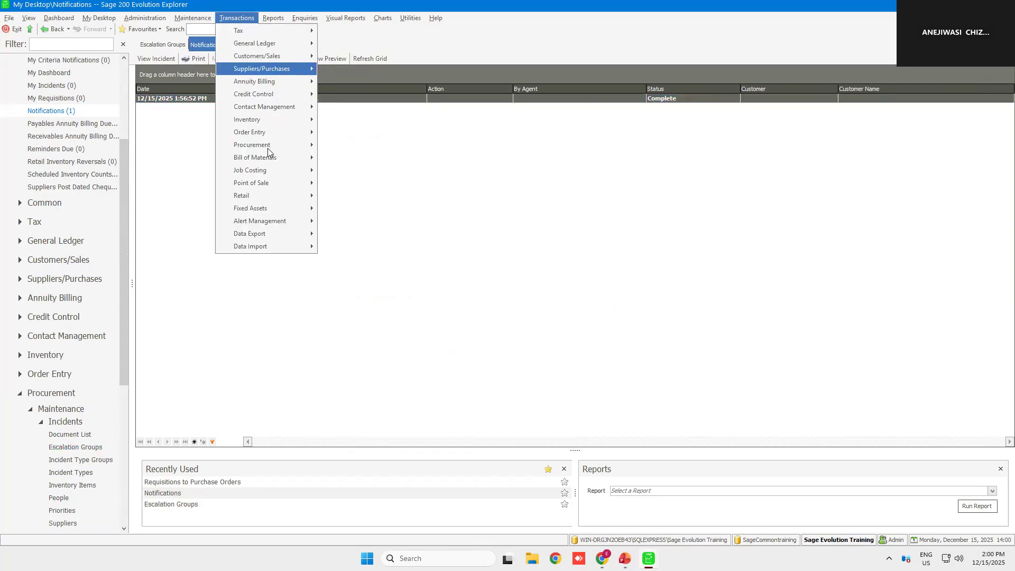
{"action": "mouse_move", "coordinate": [275, 144]}
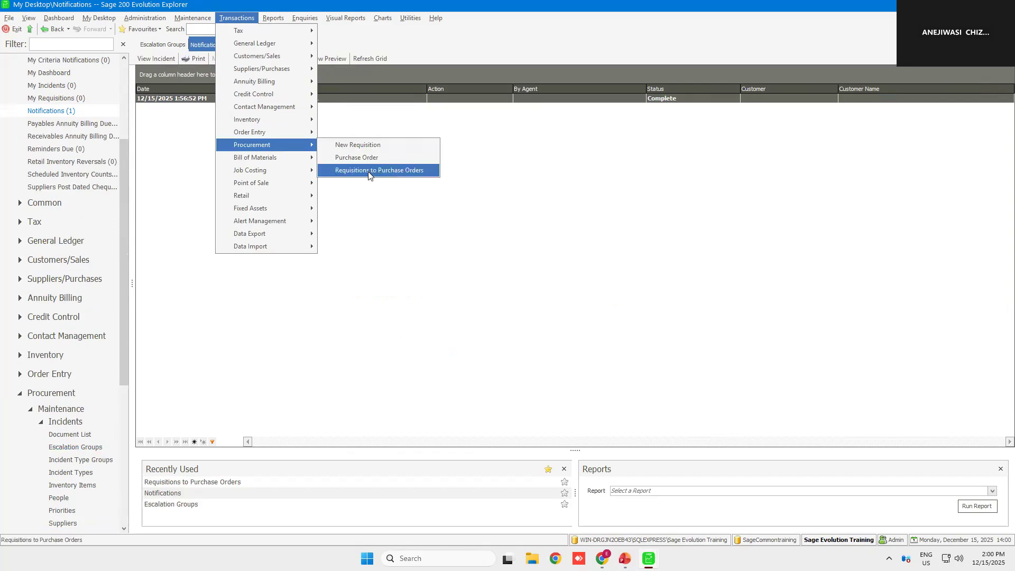
{"action": "left_click", "coordinate": [369, 170]}
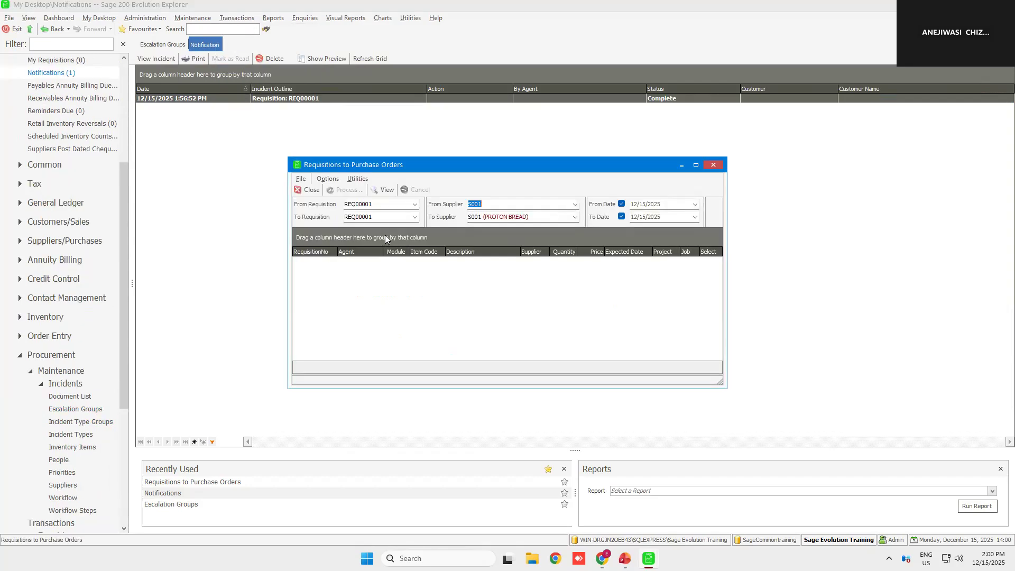
{"action": "left_click", "coordinate": [575, 204]}
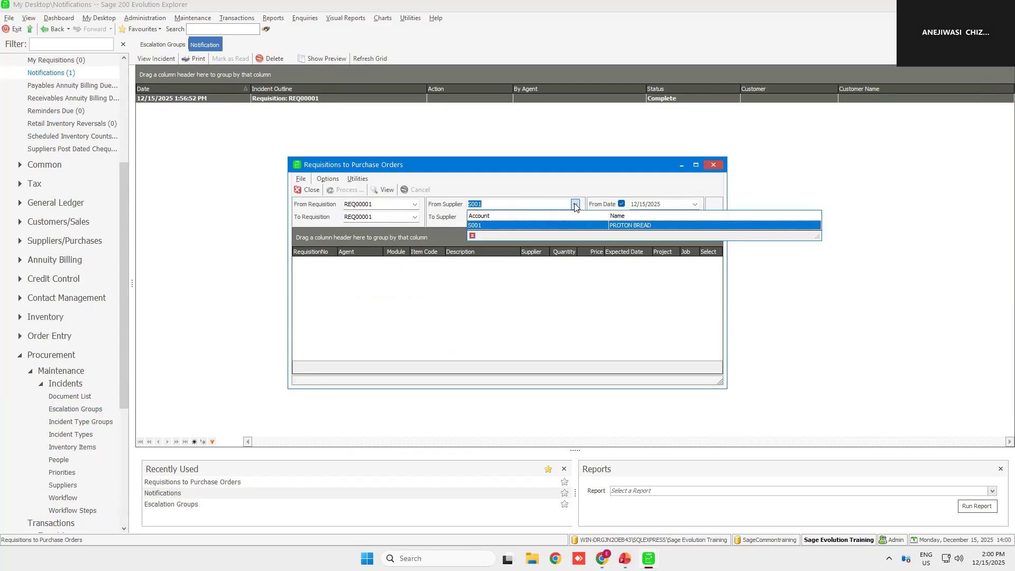
{"action": "left_click", "coordinate": [576, 205]}
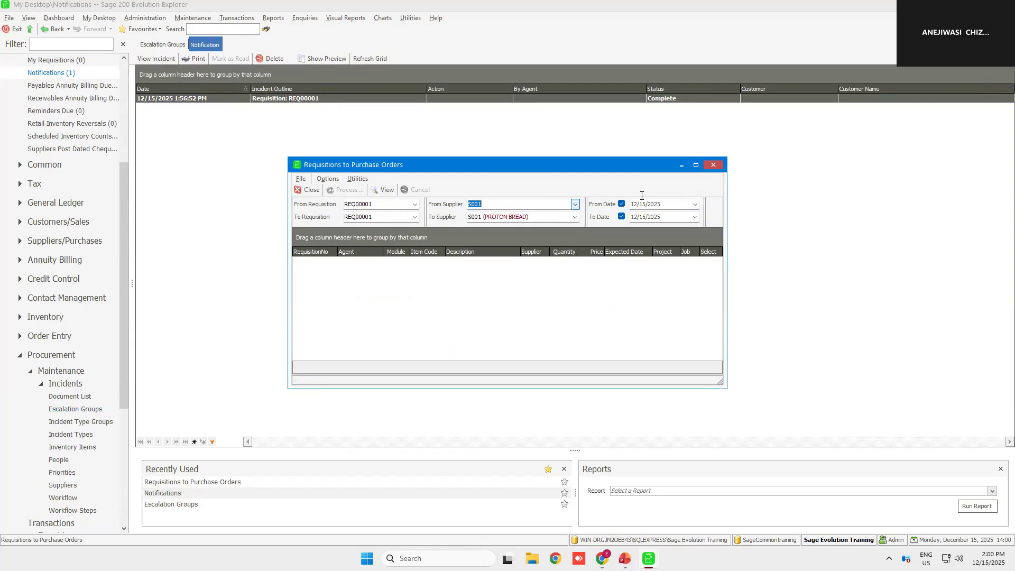
{"action": "left_click", "coordinate": [382, 190]}
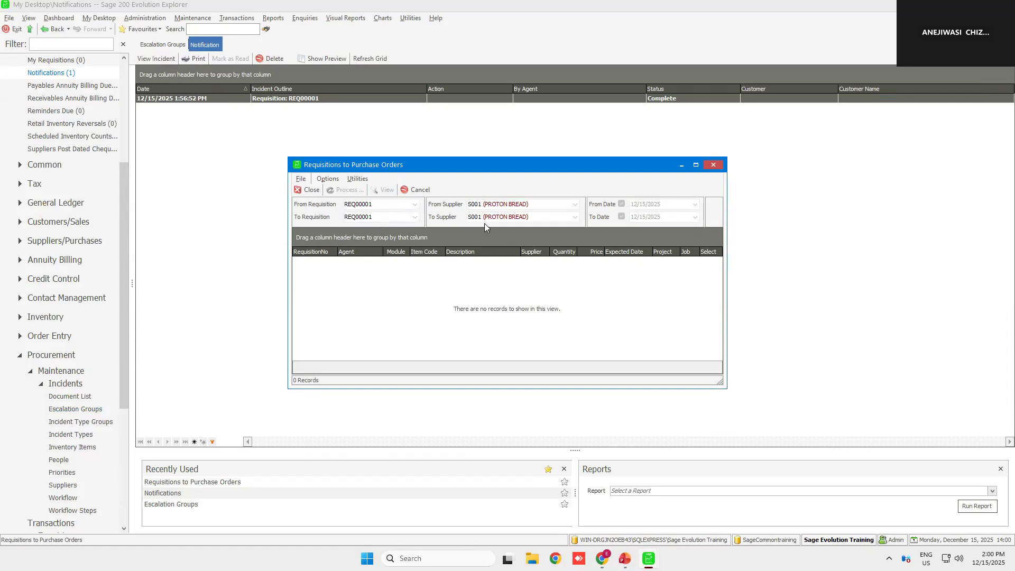
{"action": "left_click", "coordinate": [327, 180]}
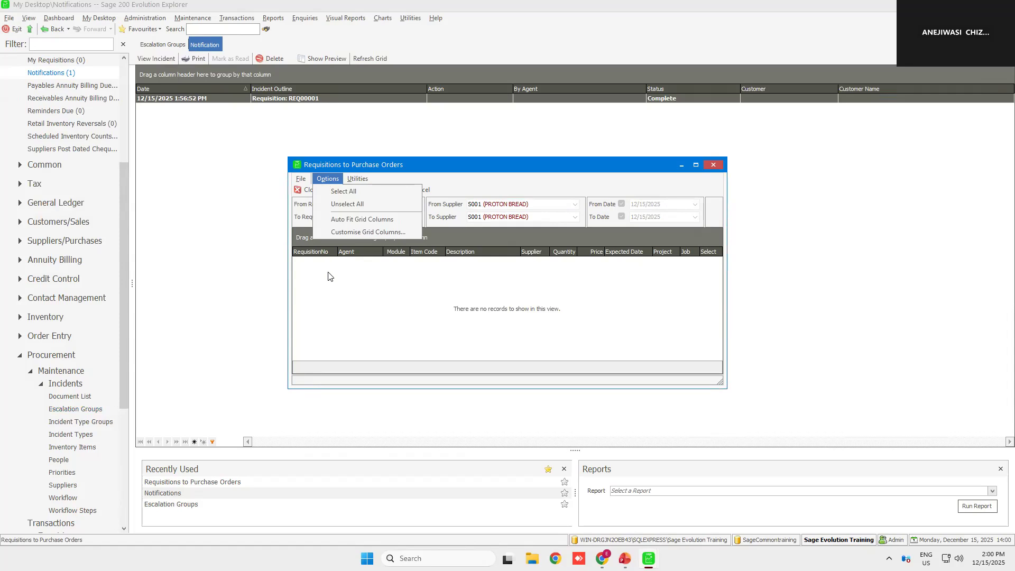
{"action": "left_click", "coordinate": [408, 273]}
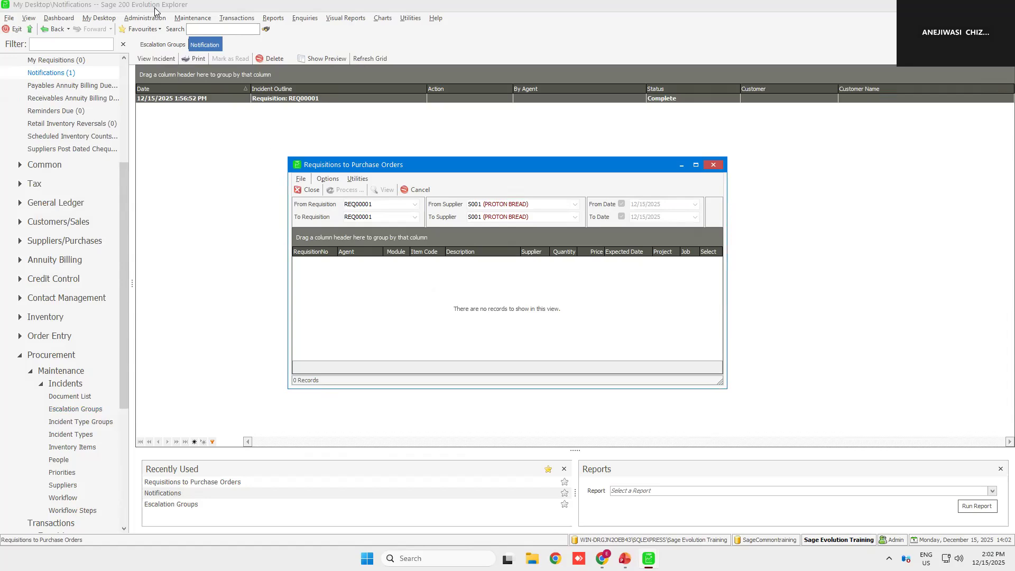
{"action": "left_click", "coordinate": [188, 19]}
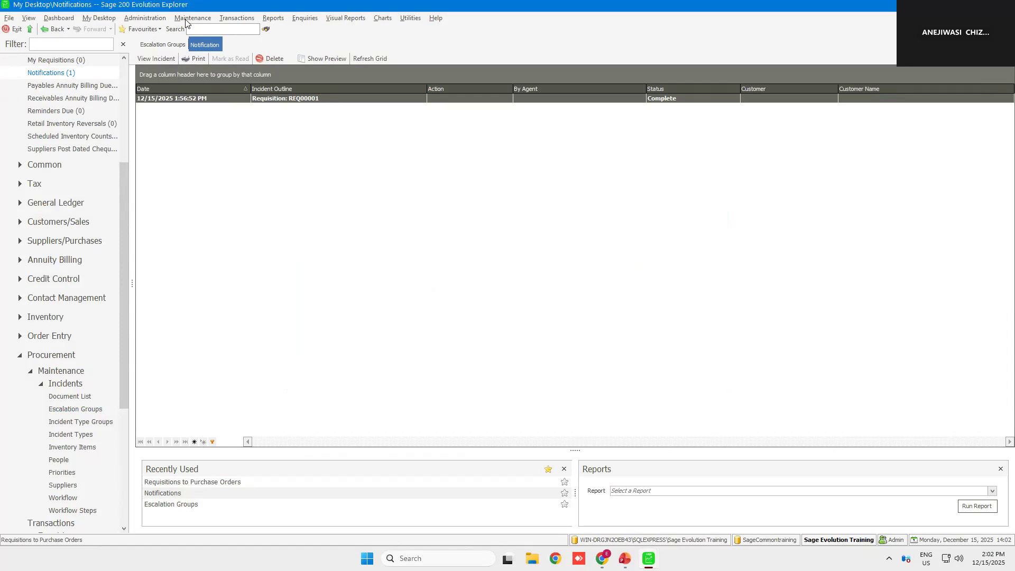
{"action": "left_click", "coordinate": [191, 18]}
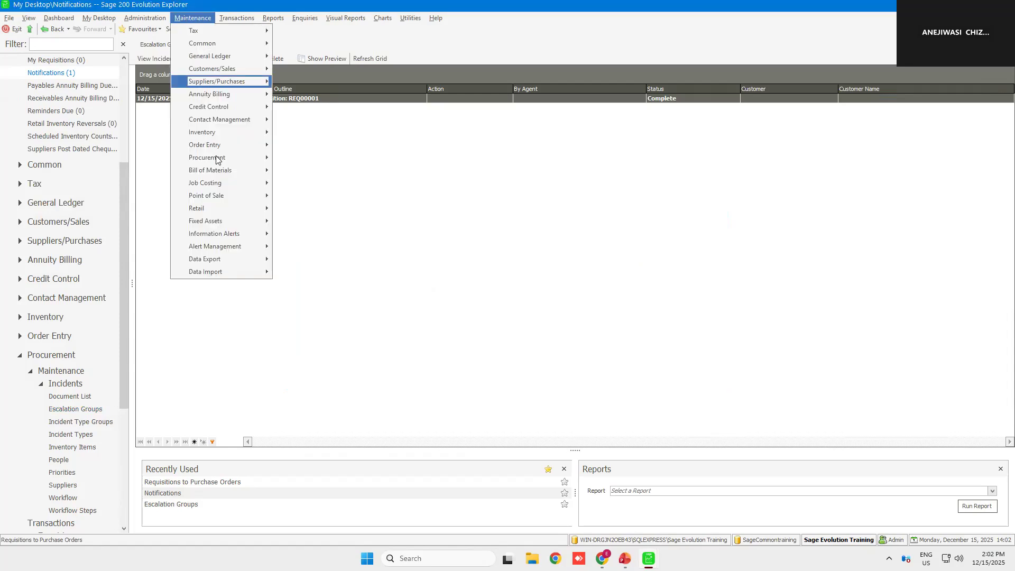
{"action": "mouse_move", "coordinate": [217, 159]}
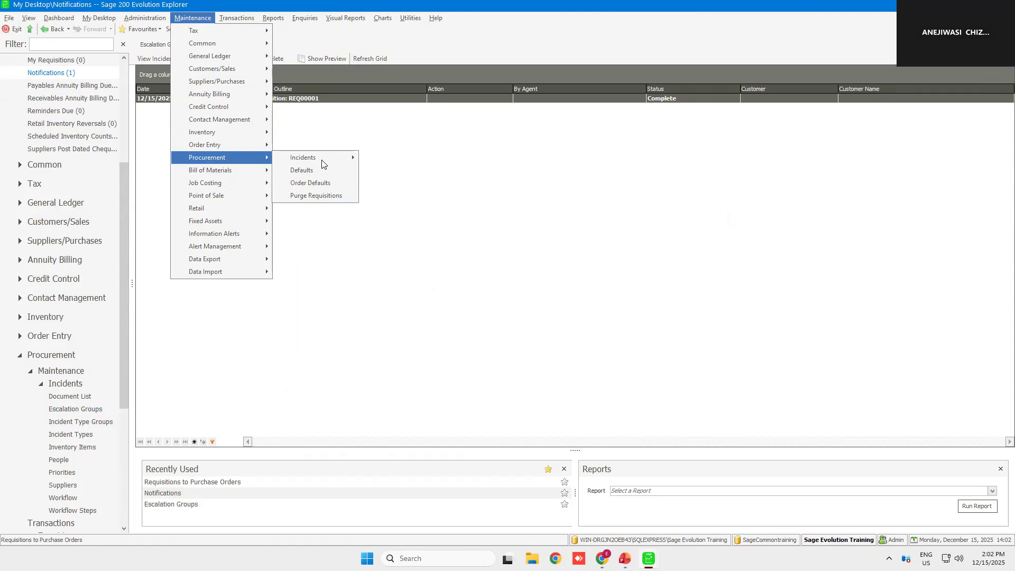
{"action": "mouse_move", "coordinate": [322, 163]}
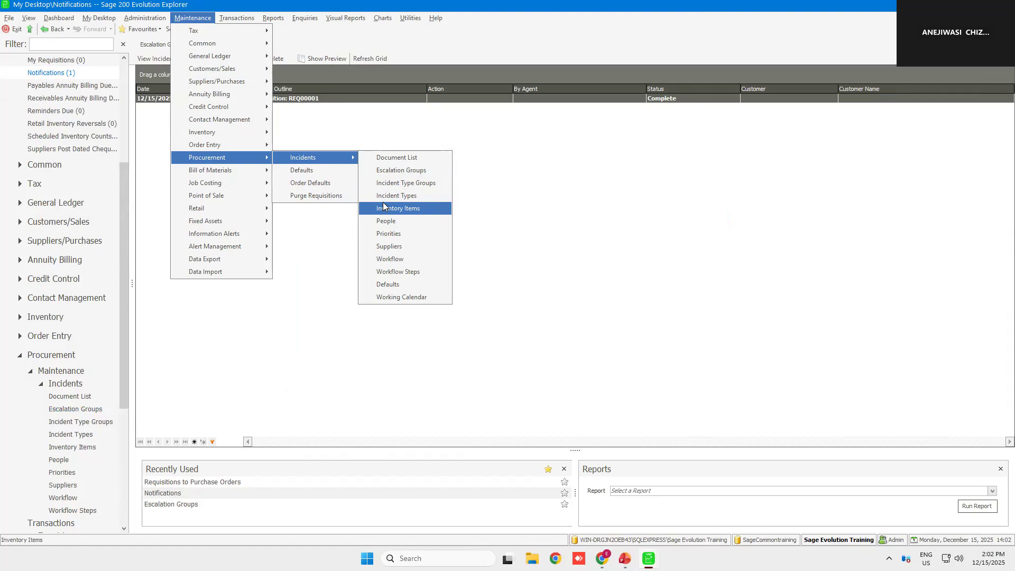
{"action": "left_click", "coordinate": [578, 289]}
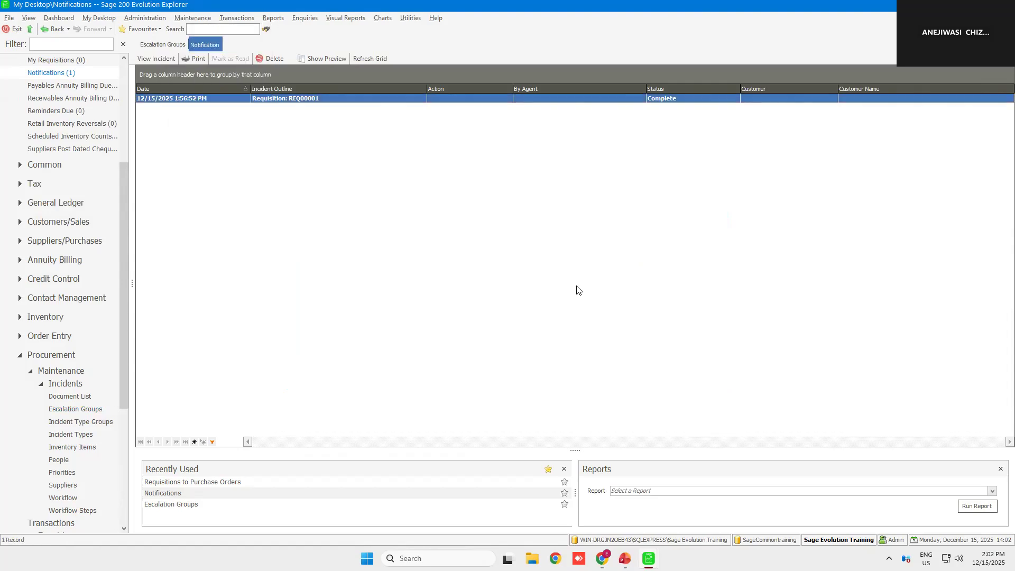